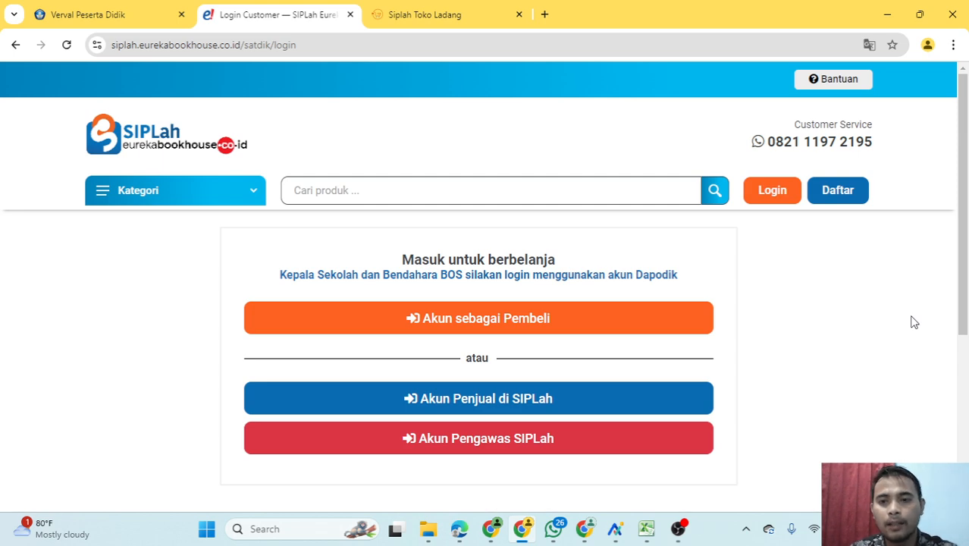
Log in to SIPLah Eureka Bookhouse with the buyer account option (Akun sebagai Pembeli).
scroll(845, 348, "down", 4)
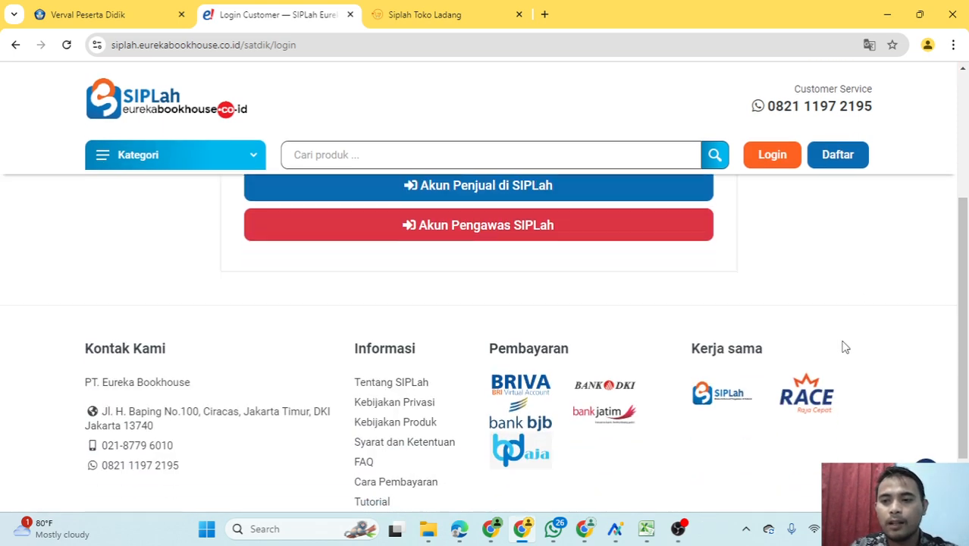
scroll(845, 348, "up", 1)
scroll(845, 348, "up", 3)
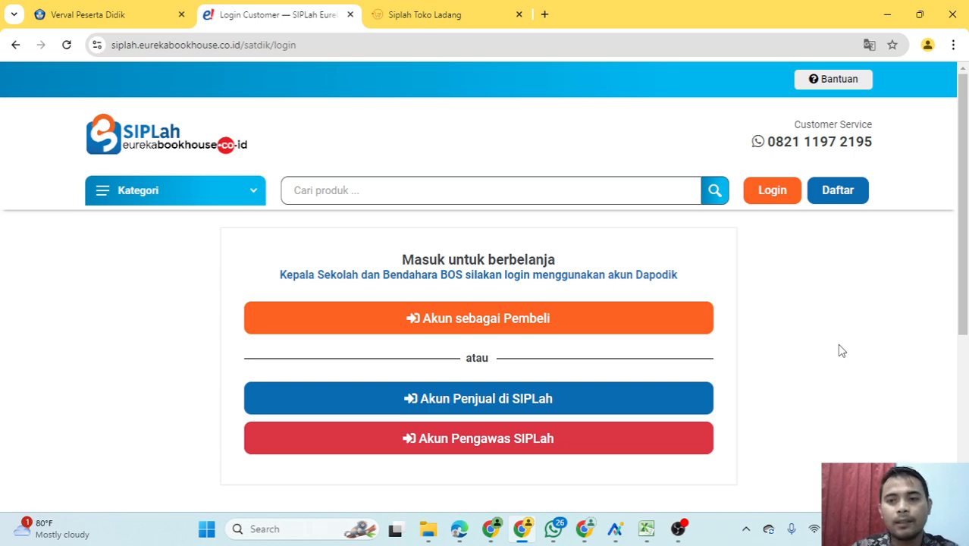
scroll(833, 348, "down", 4)
scroll(864, 381, "up", 3)
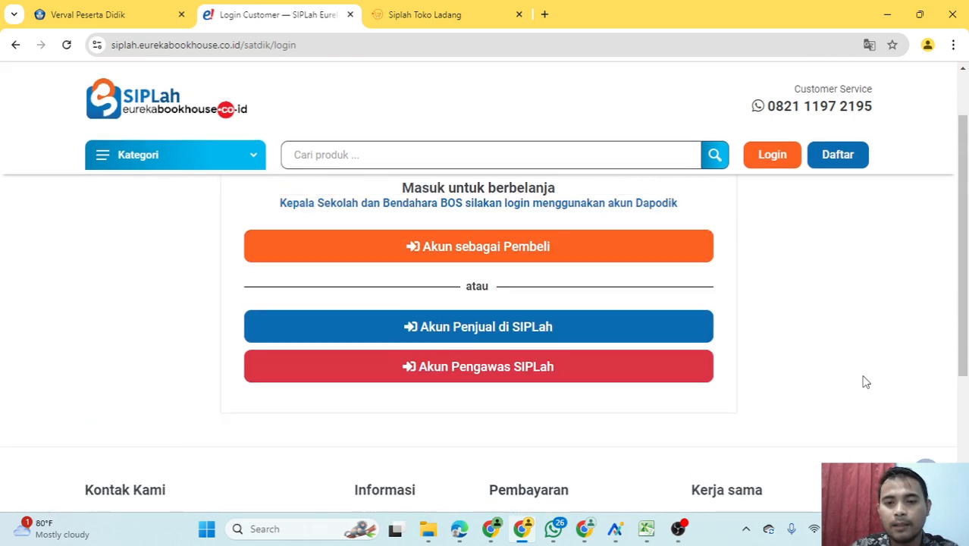
scroll(866, 382, "up", 1)
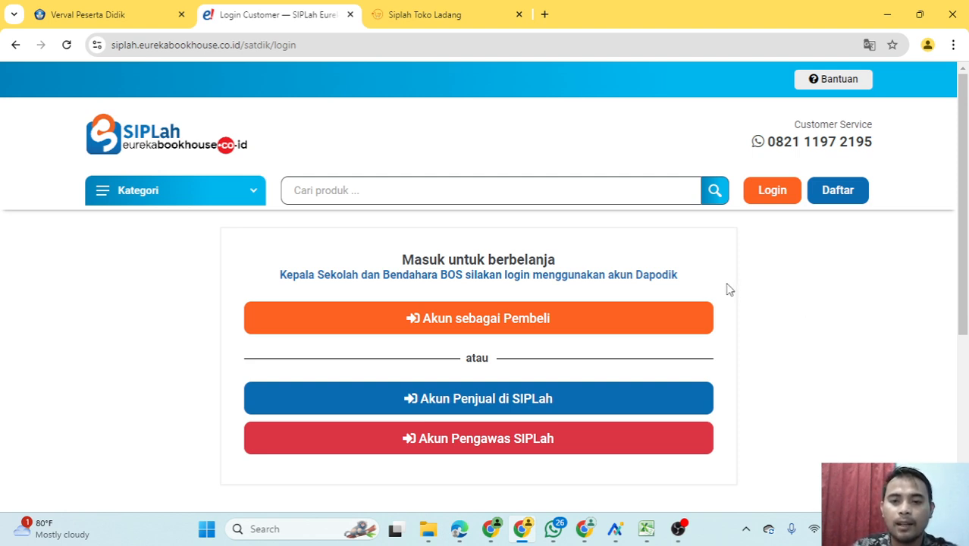
left_click(511, 319)
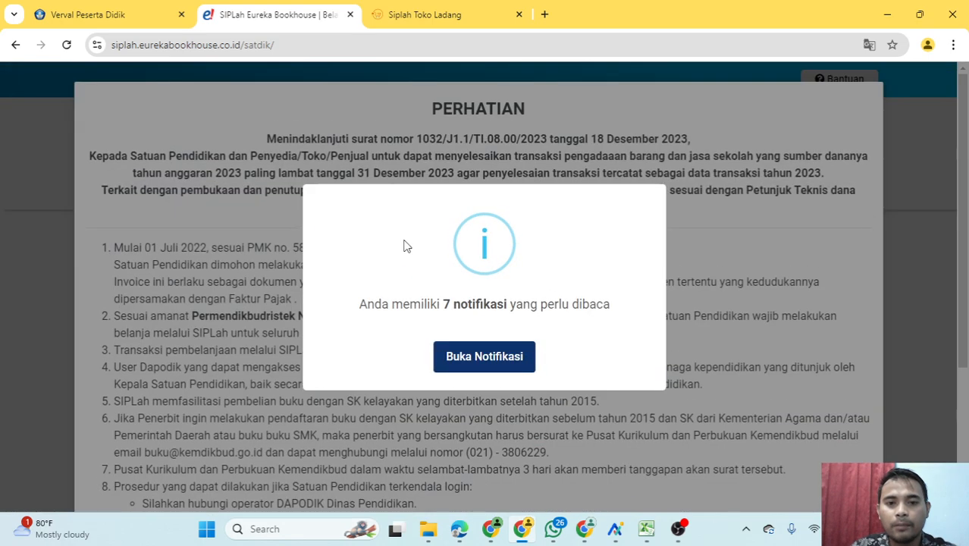
Open the unread notifications from the prompt and dismiss the PERHATIAN announcement on the home page.
left_click(526, 365)
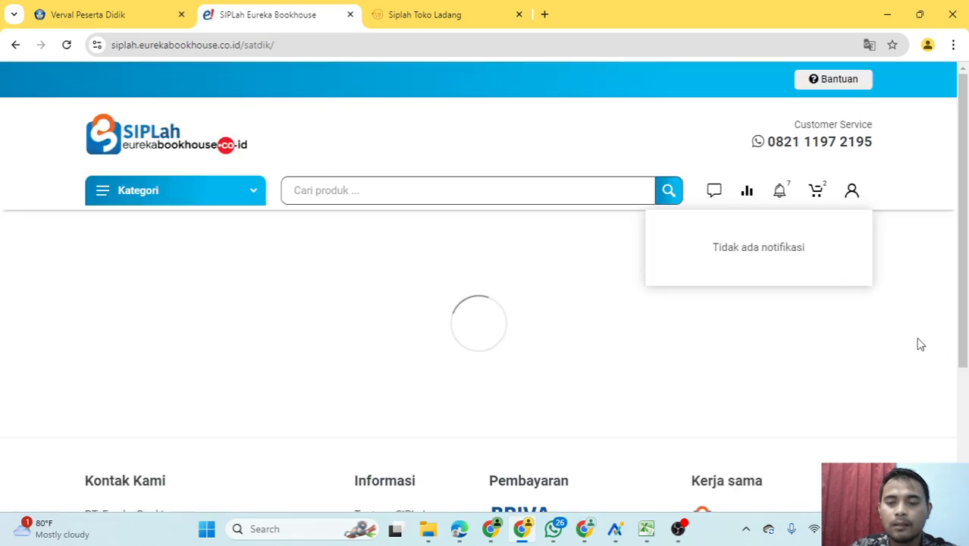
left_click(815, 191)
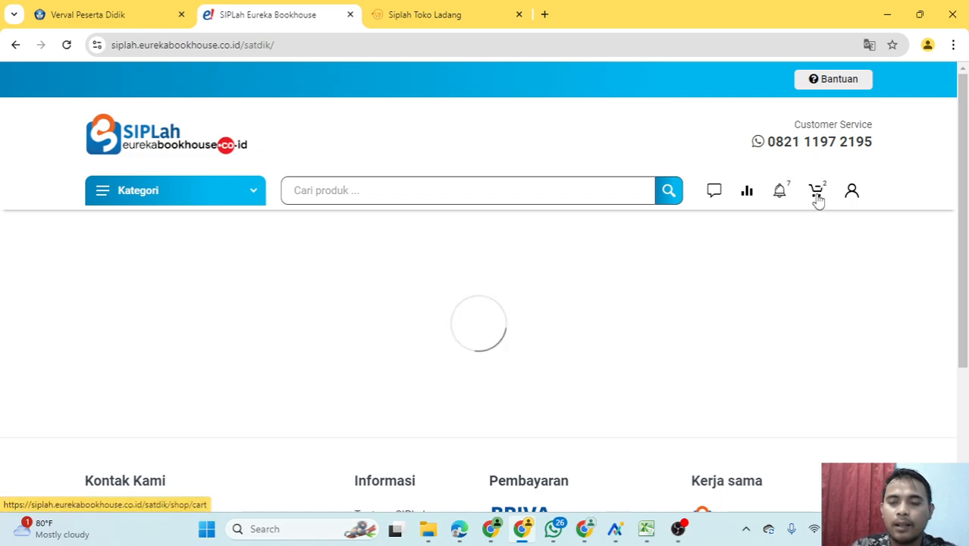
mouse_move(817, 199)
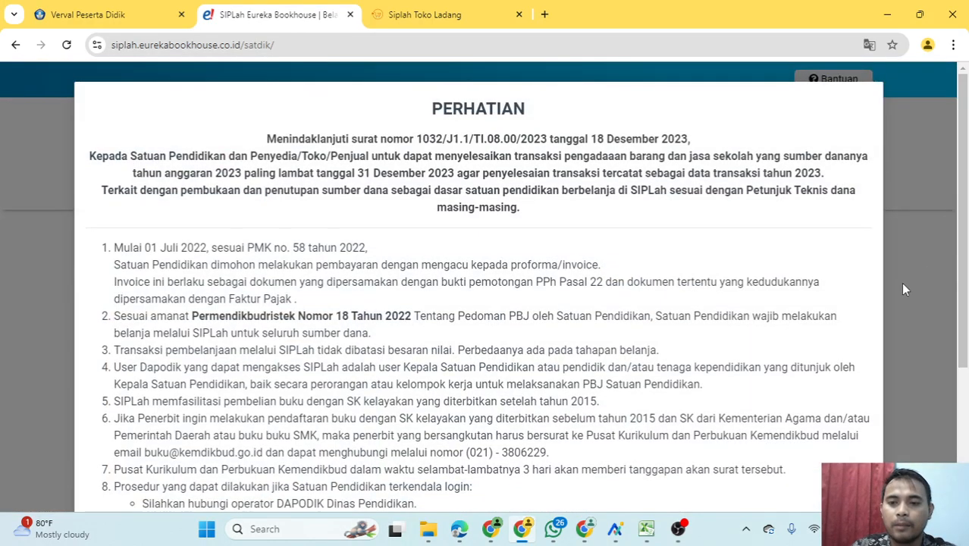
scroll(902, 288, "down", 1)
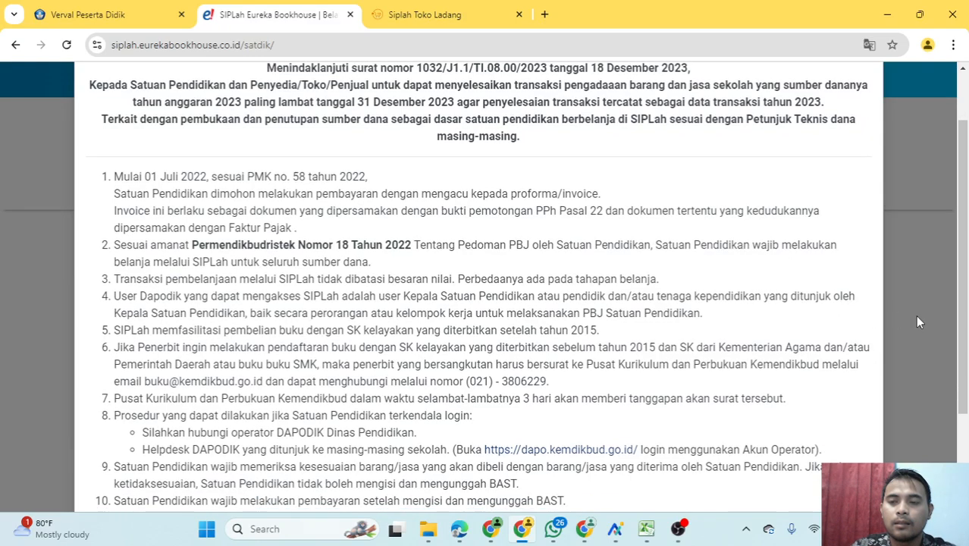
left_click(915, 315)
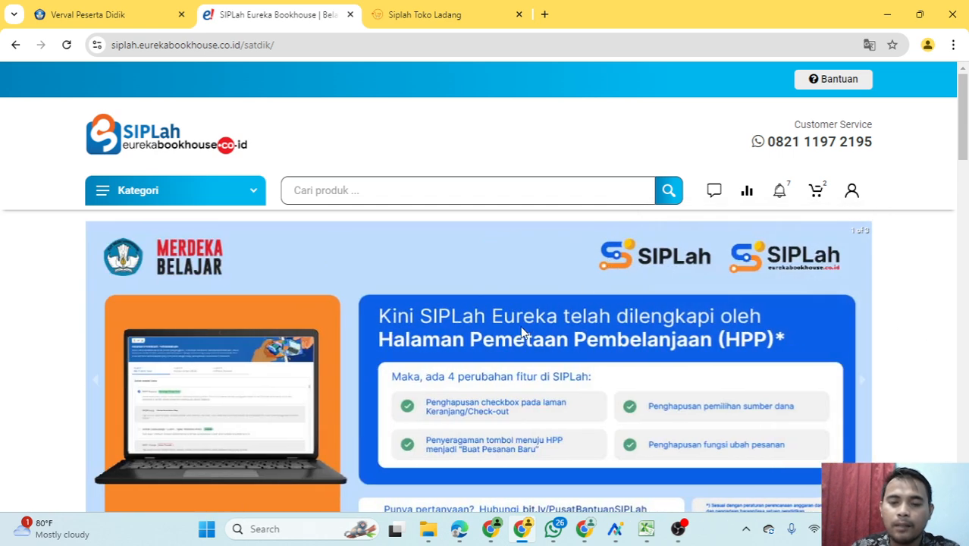
Switch to Google Drive in Edge and open "Update link siplah Baraya Solution_erlangga.xlsx" from the book order recap folder.
left_click(457, 534)
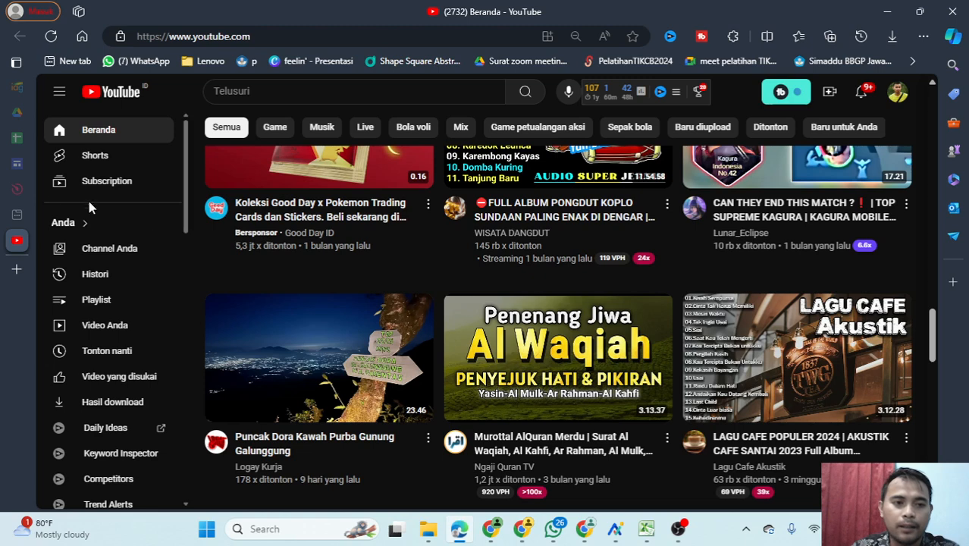
left_click(17, 113)
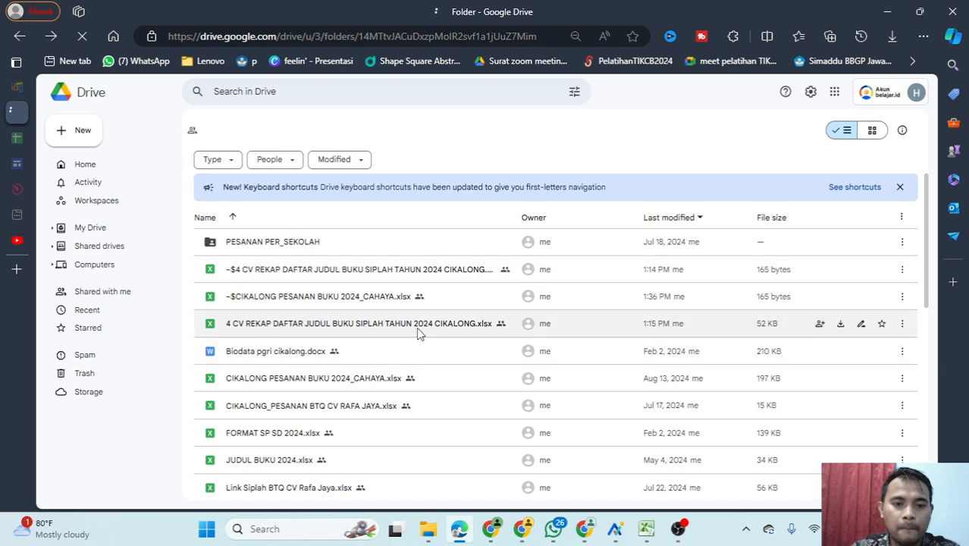
scroll(364, 368, "down", 1)
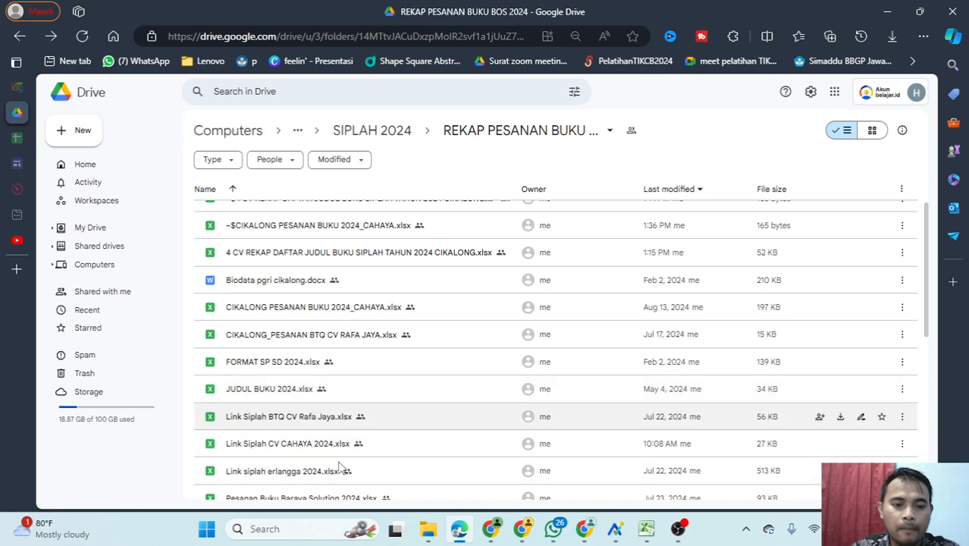
scroll(346, 447, "down", 5)
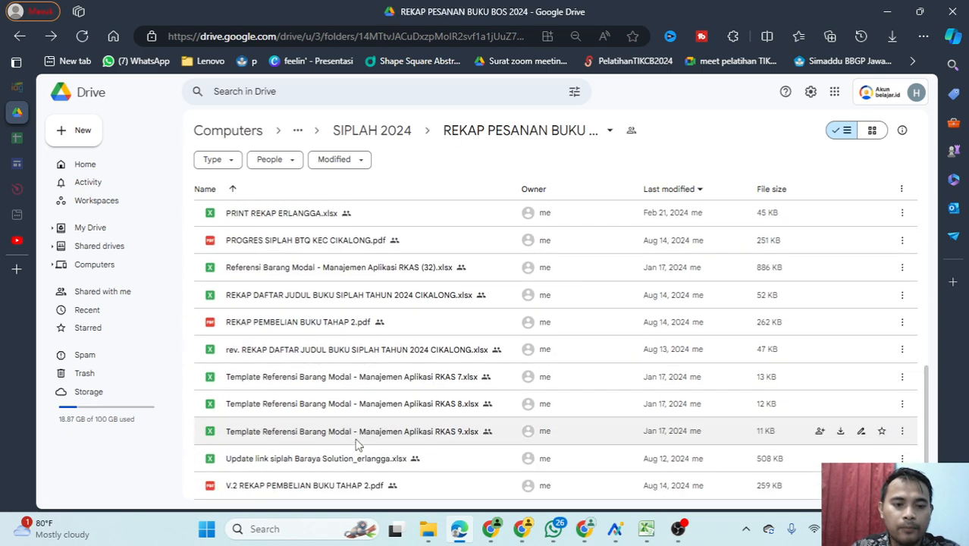
double_click(293, 462)
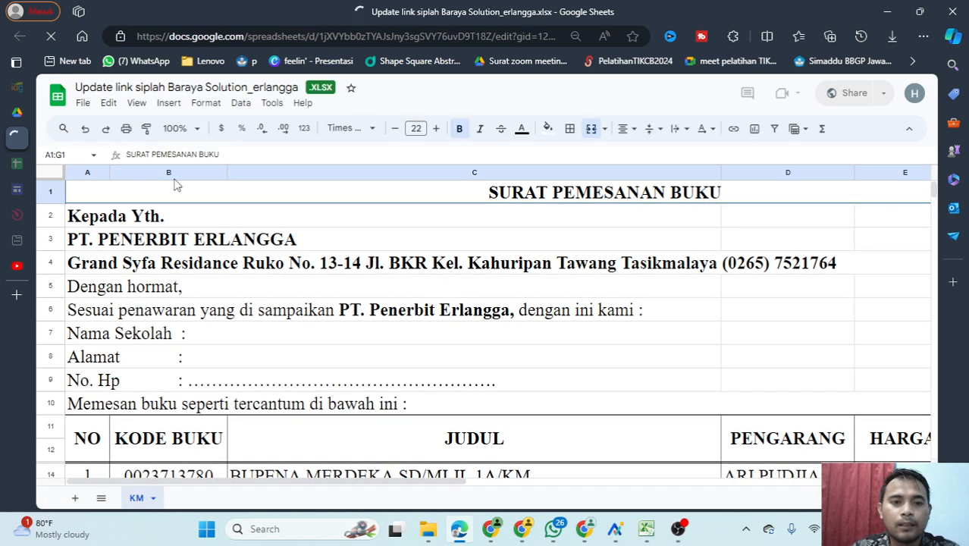
Set the sheet zoom to 50% and copy the Eureka link for PANGRUMAT BASA SUNDA SD/MI KLS. 1/KM.
left_click(197, 130)
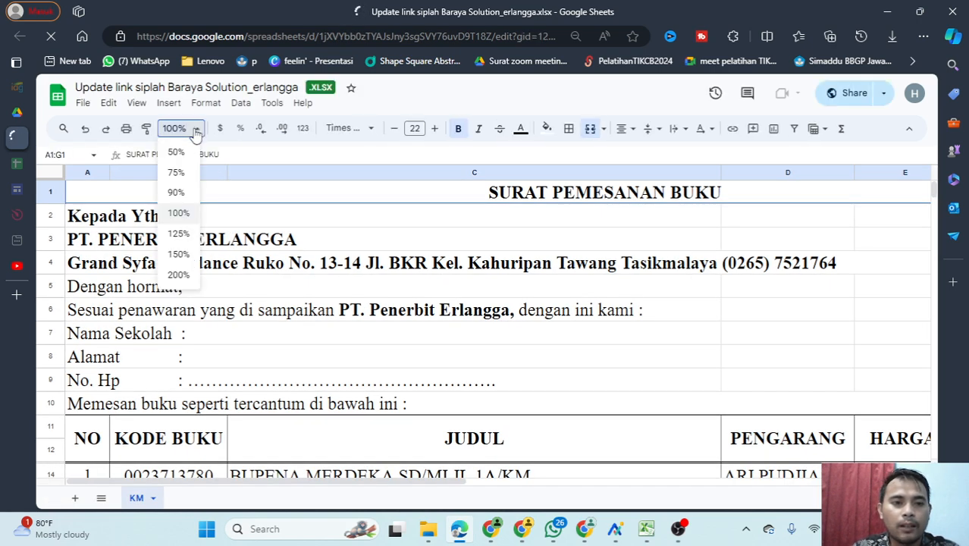
left_click(176, 152)
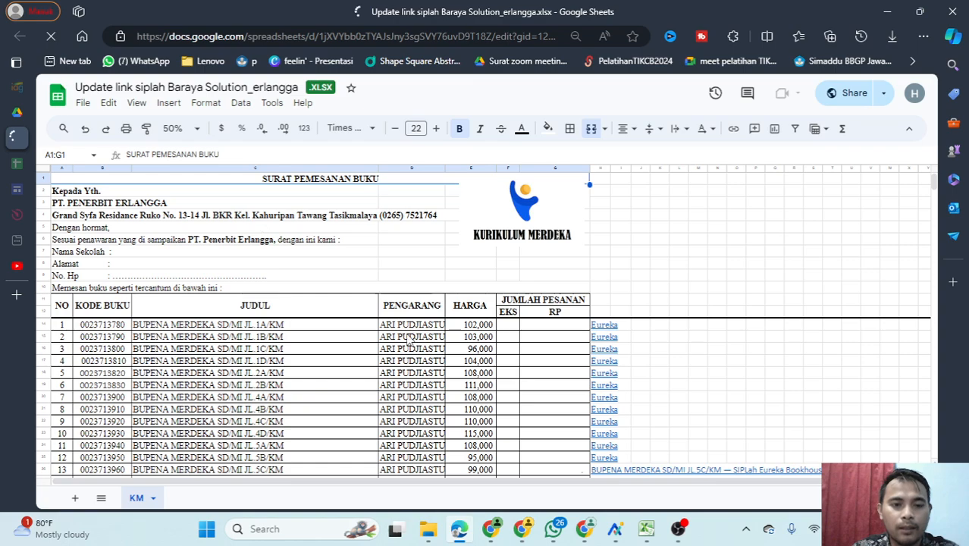
scroll(299, 337, "down", 15)
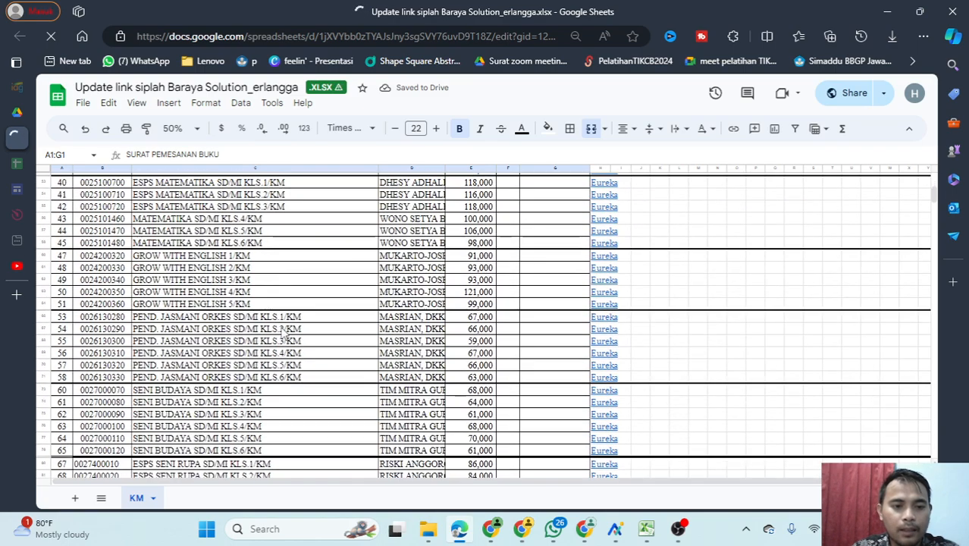
scroll(284, 334, "down", 8)
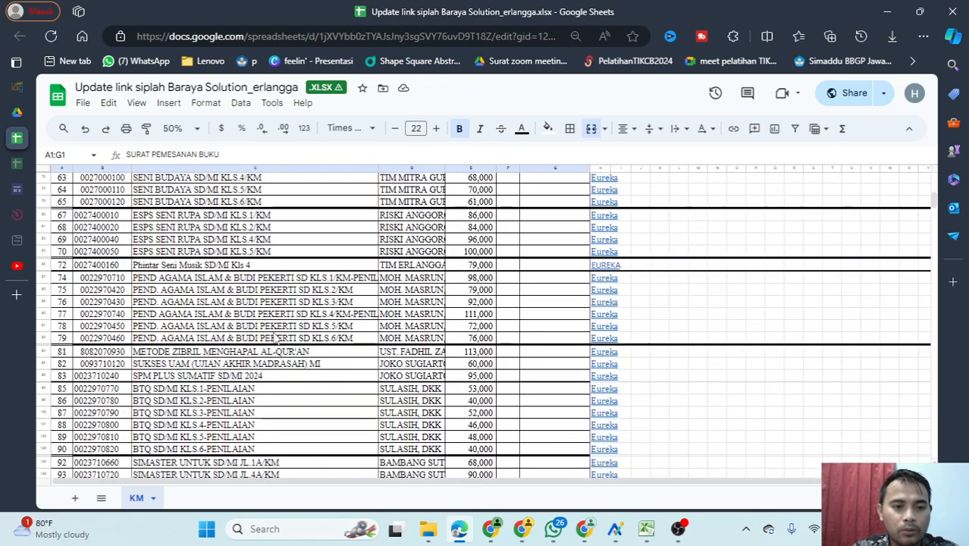
scroll(275, 339, "down", 6)
left_click(271, 313)
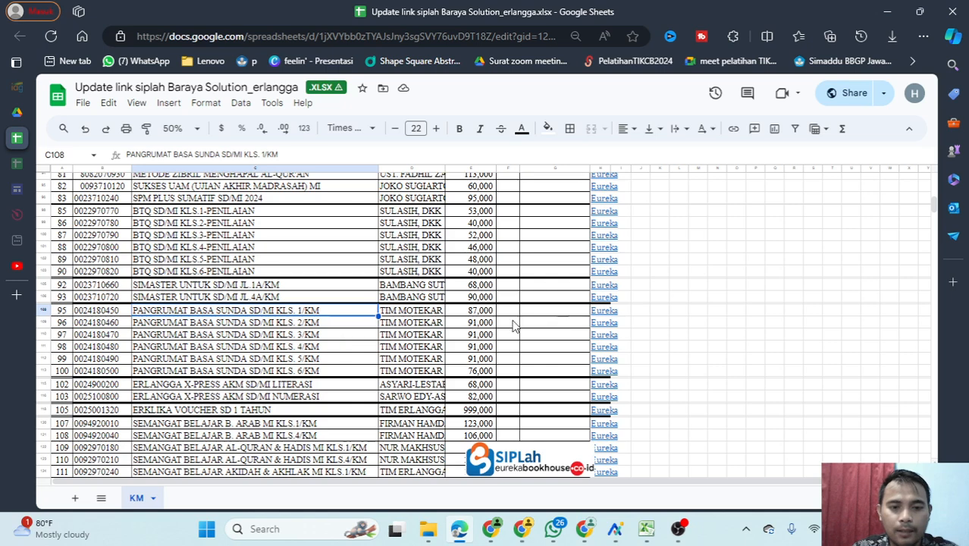
mouse_move(613, 323)
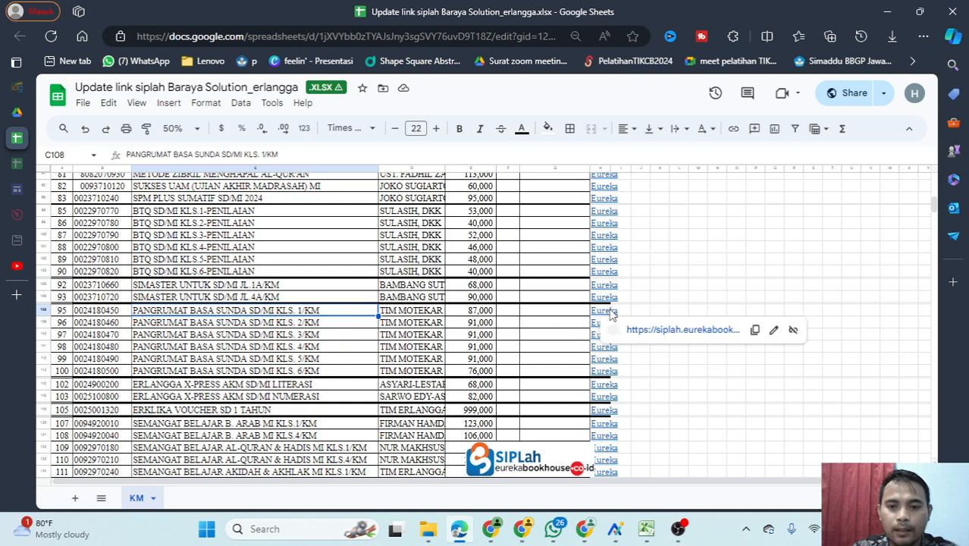
left_click(756, 332)
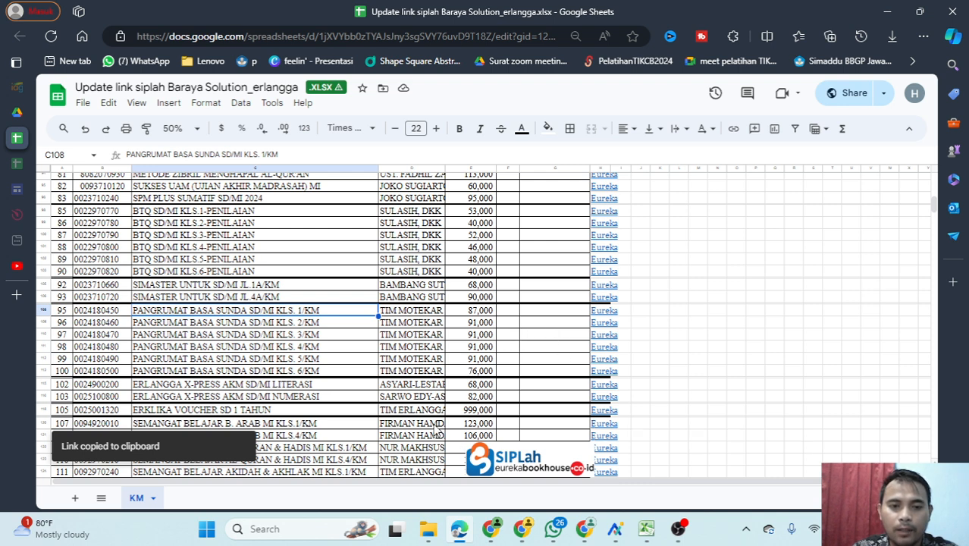
Switch to Chrome and open the copied product link in the SIPLah tab, down to the quantity settings.
left_click(524, 530)
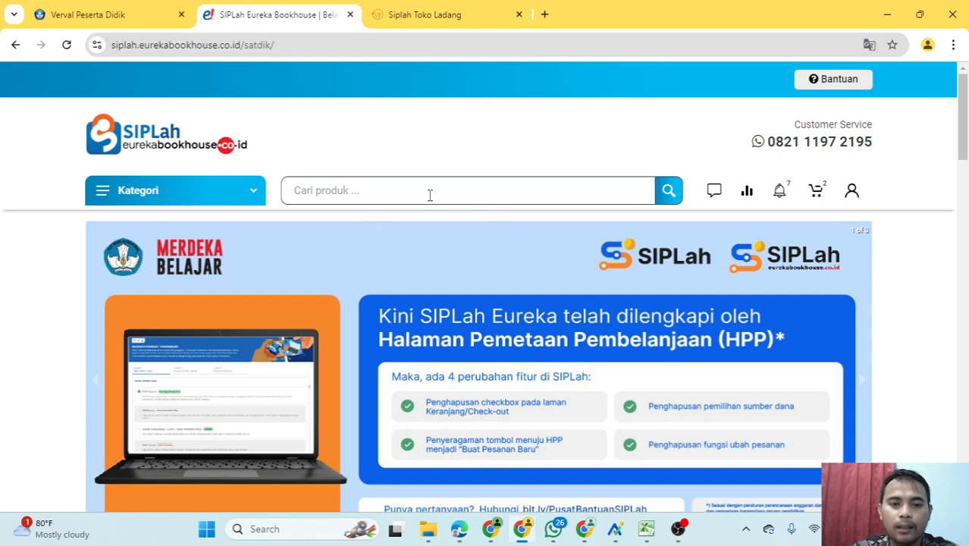
left_click(329, 42)
key("ctrl+v")
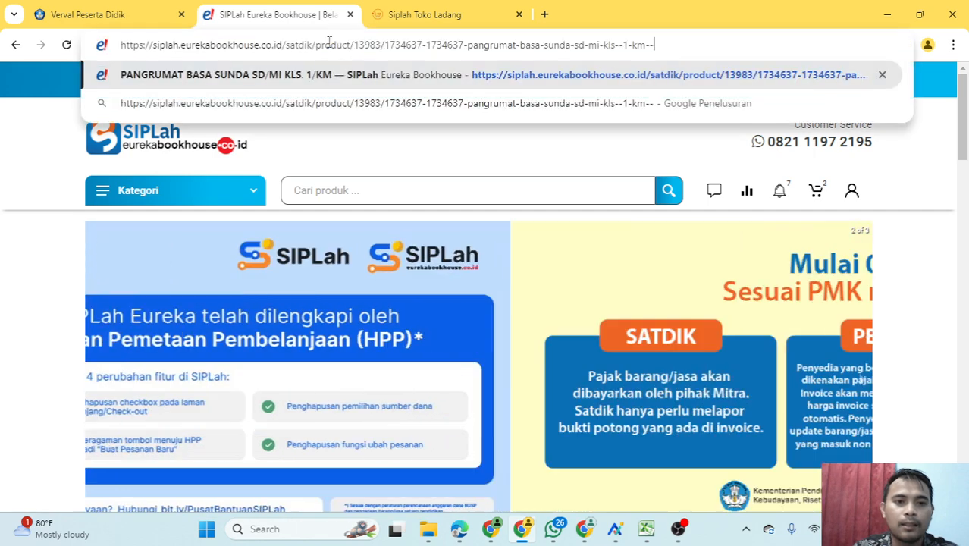
key("Return")
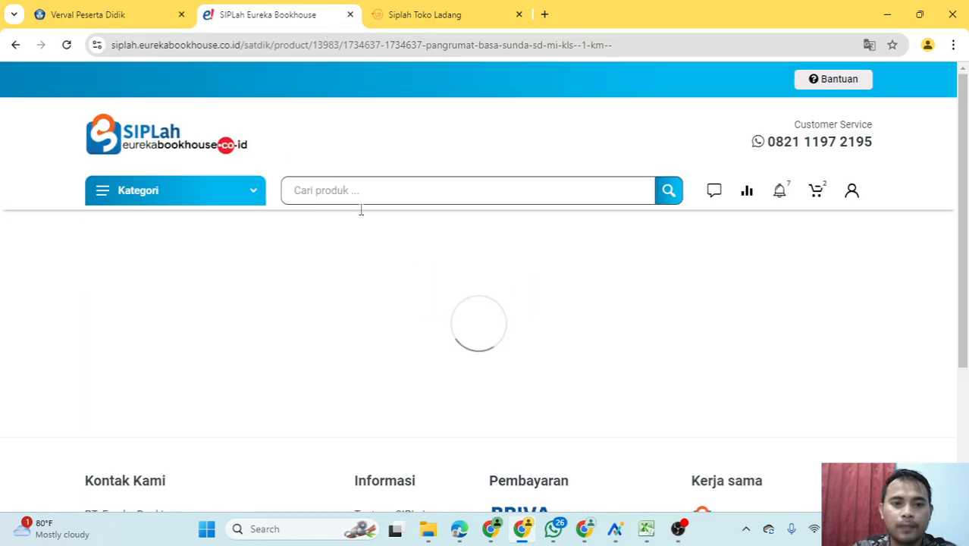
scroll(543, 303, "down", 2)
scroll(584, 304, "up", 2)
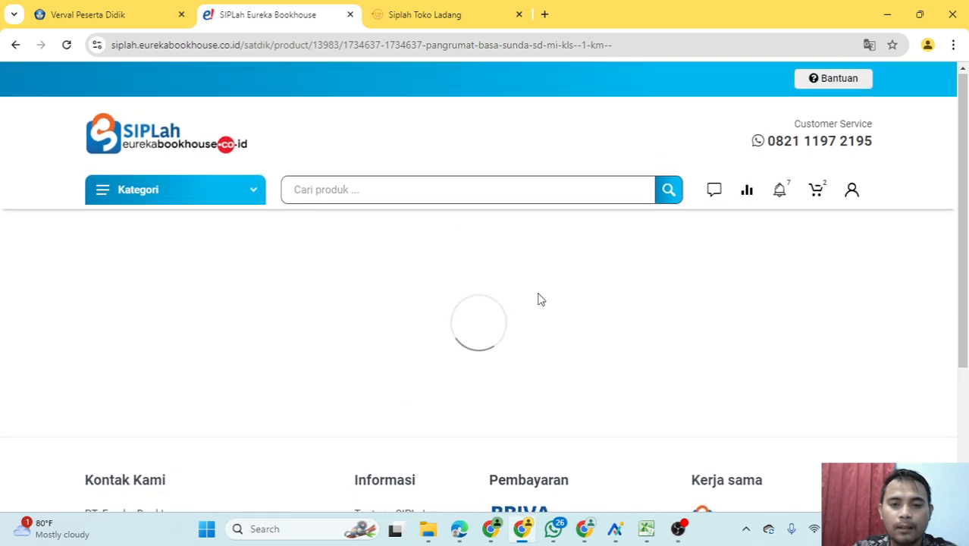
scroll(531, 364, "down", 3)
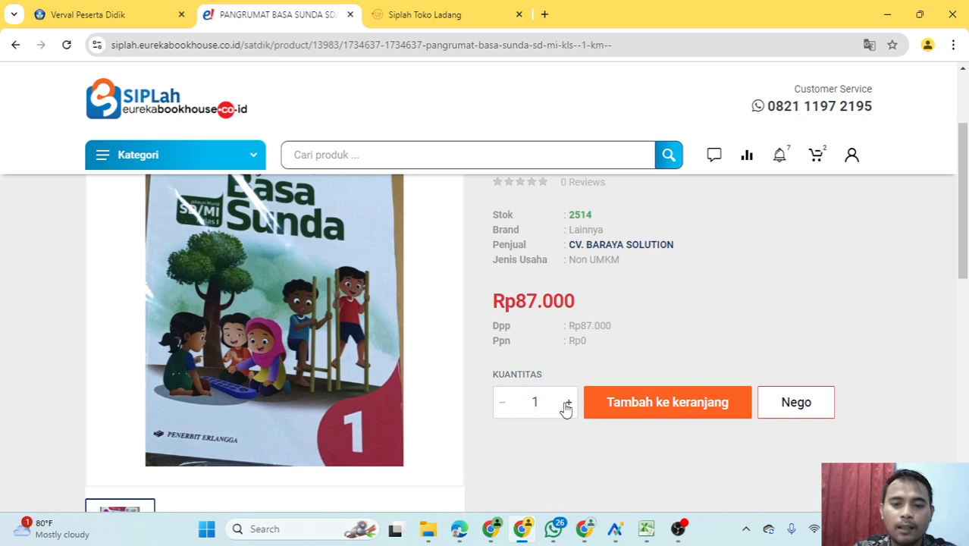
Try raising the book's order quantity to 2, return it to 1, and dismiss the WhatsApp notification.
left_click(502, 403)
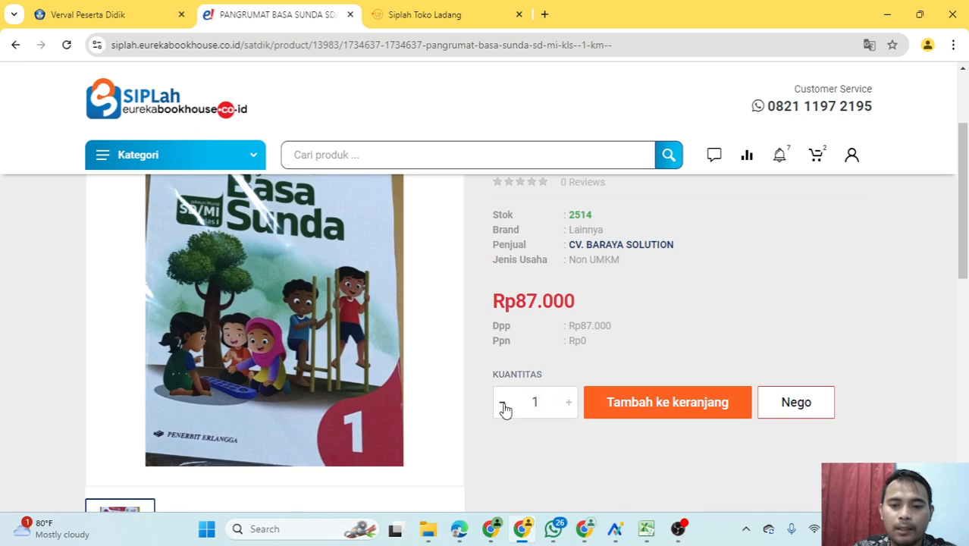
left_click(569, 404)
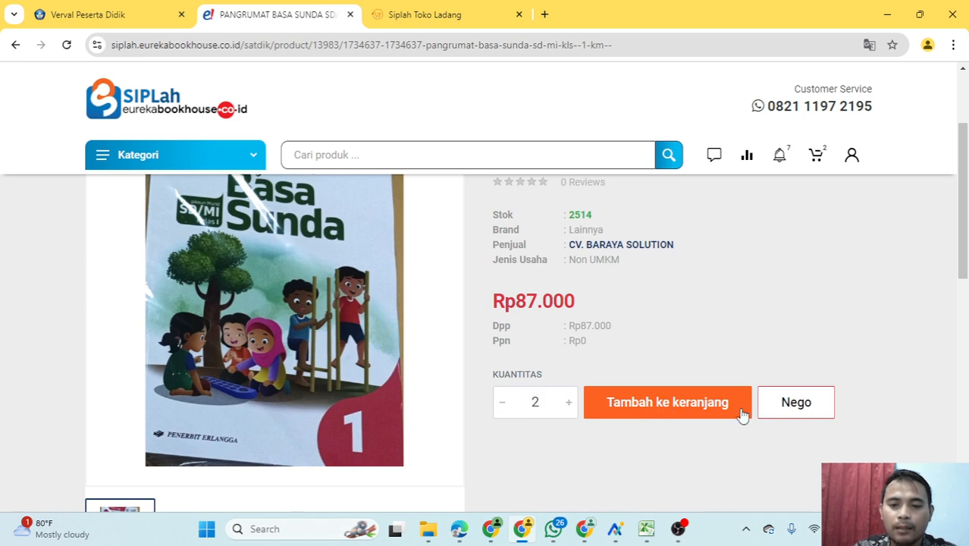
left_click(502, 402)
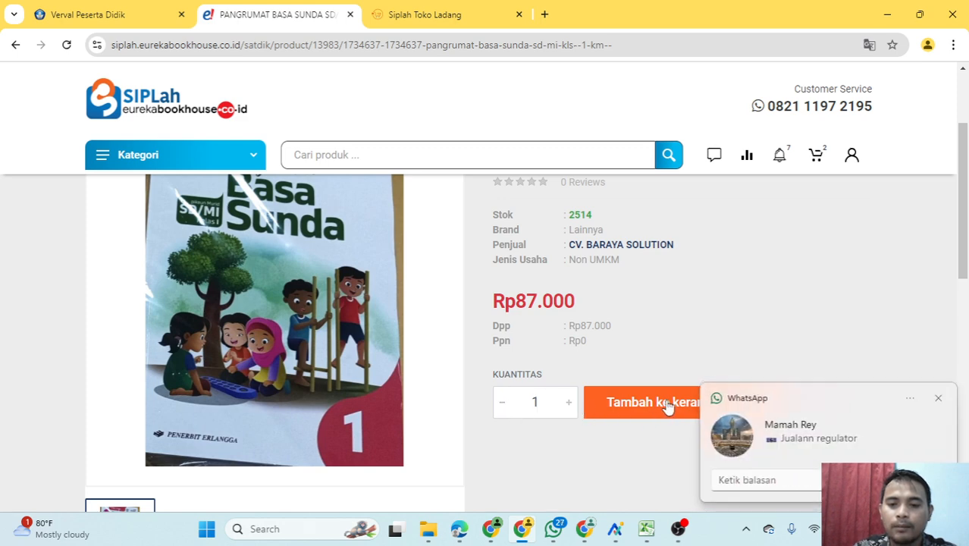
left_click(937, 397)
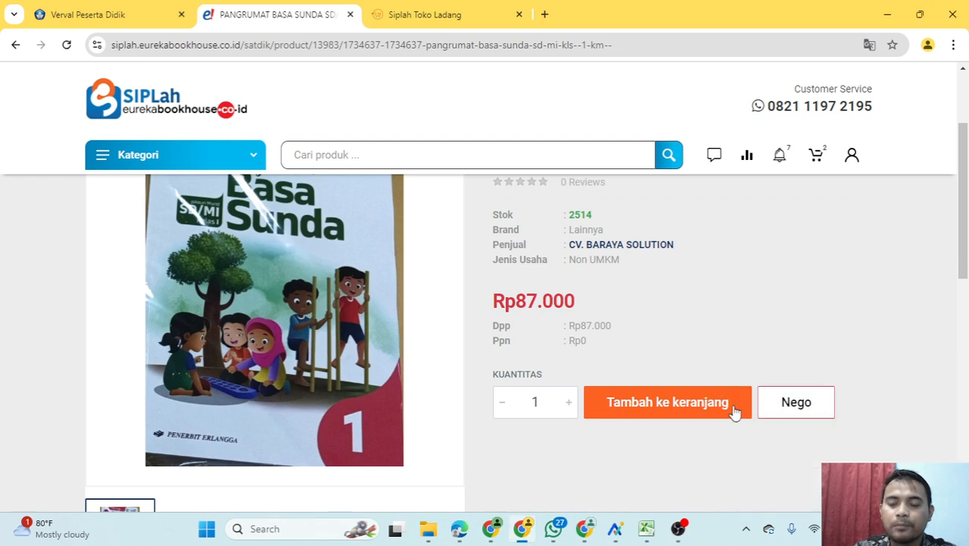
Preview the shopping cart contents and open the full cart page.
scroll(678, 323, "up", 3)
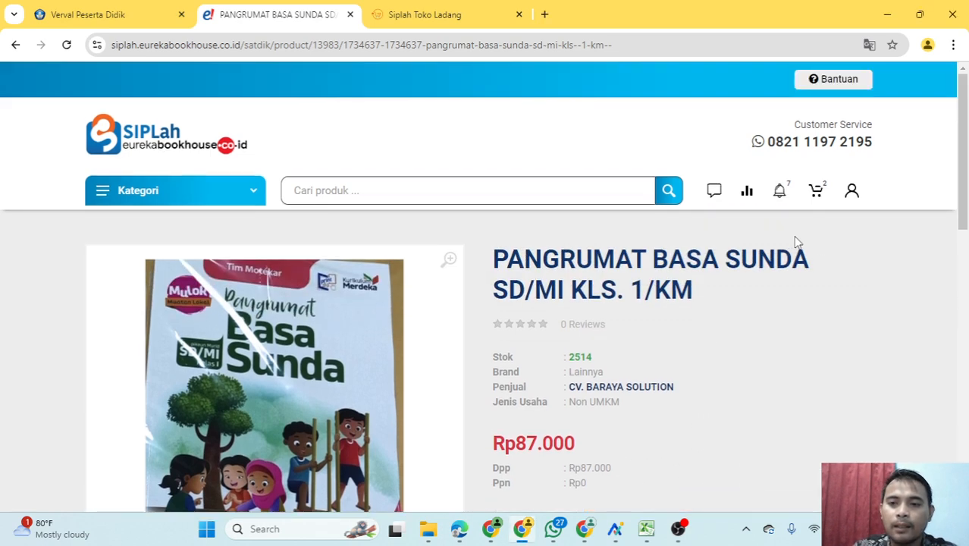
mouse_move(824, 187)
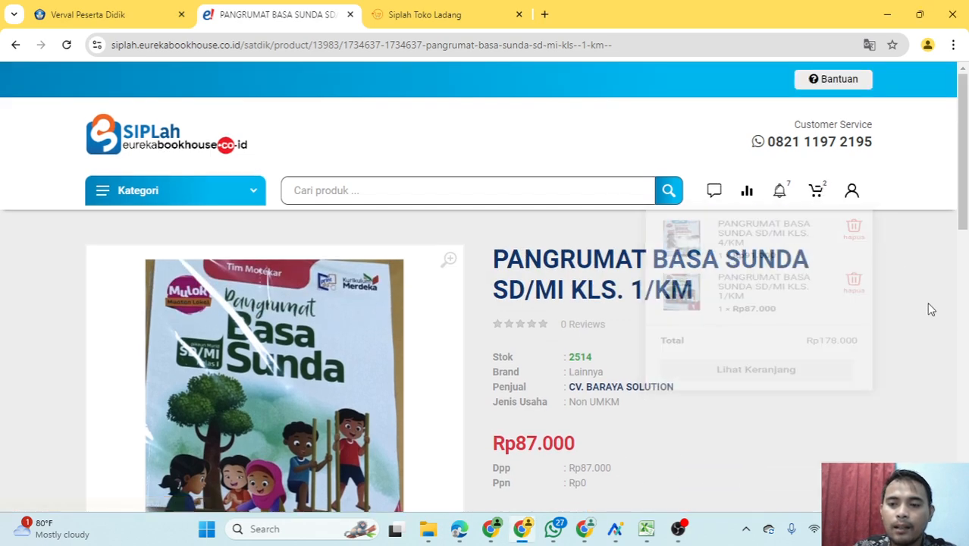
scroll(735, 410, "down", 2)
scroll(726, 376, "up", 3)
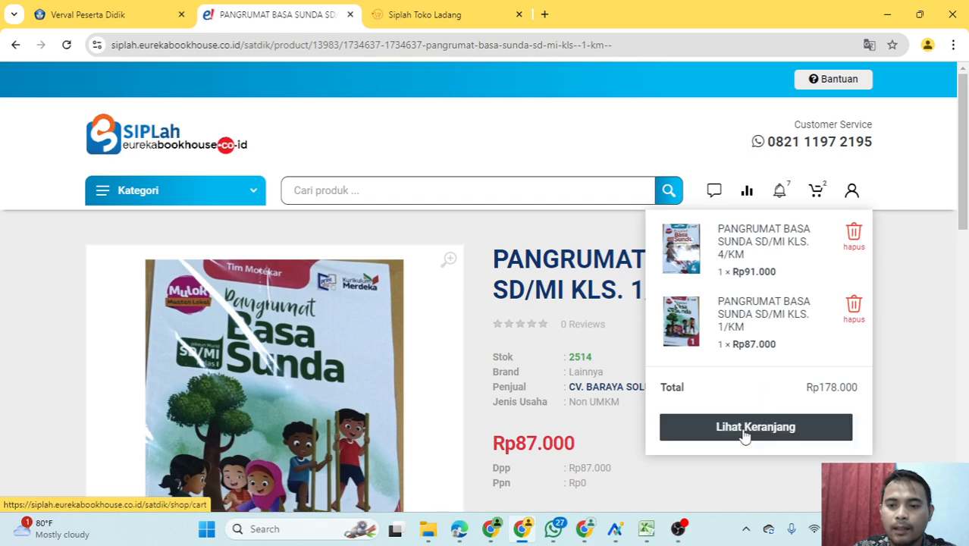
left_click(749, 430)
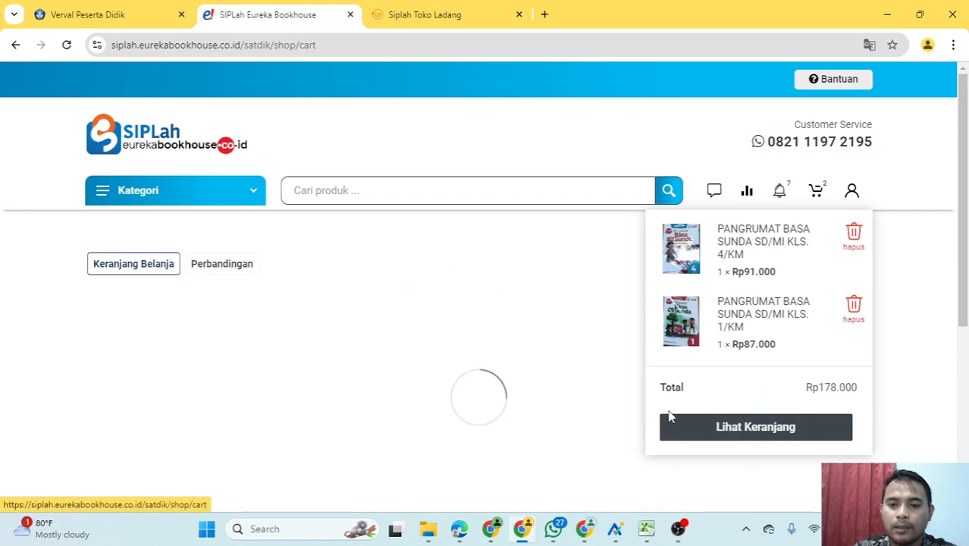
Examine the two PANGRUMAT BASA SUNDA books in the cart, with their store, prices and quantities.
scroll(627, 350, "down", 5)
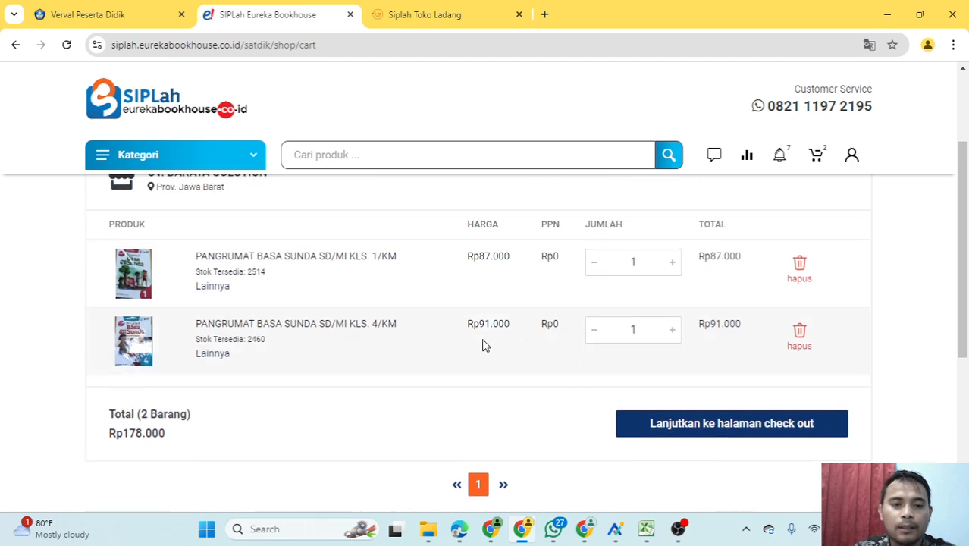
scroll(450, 314, "up", 1)
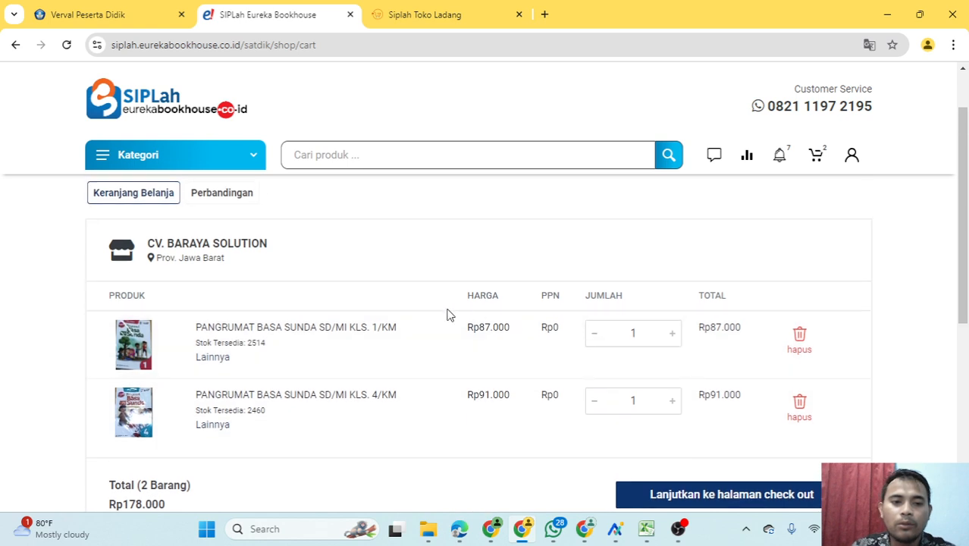
scroll(450, 314, "down", 1)
left_click(939, 384)
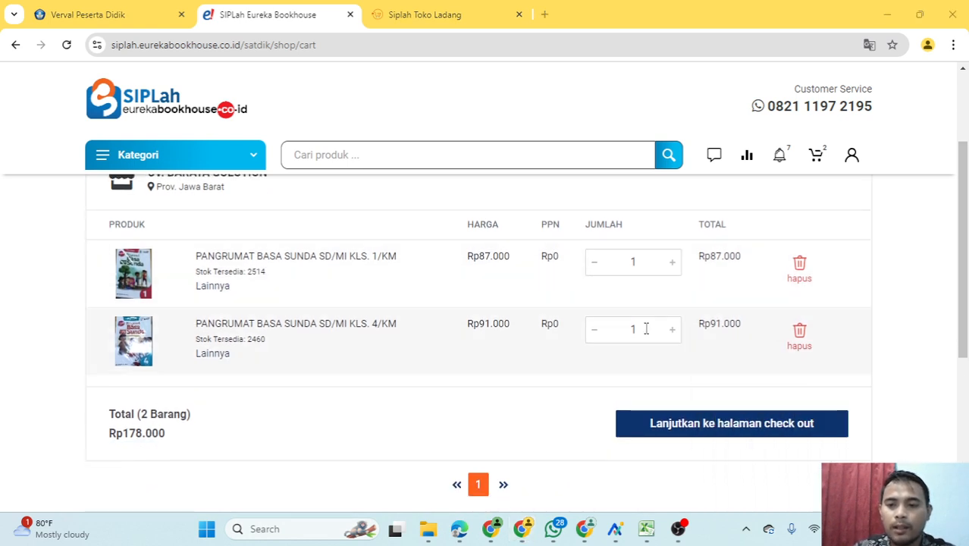
scroll(563, 342, "down", 1)
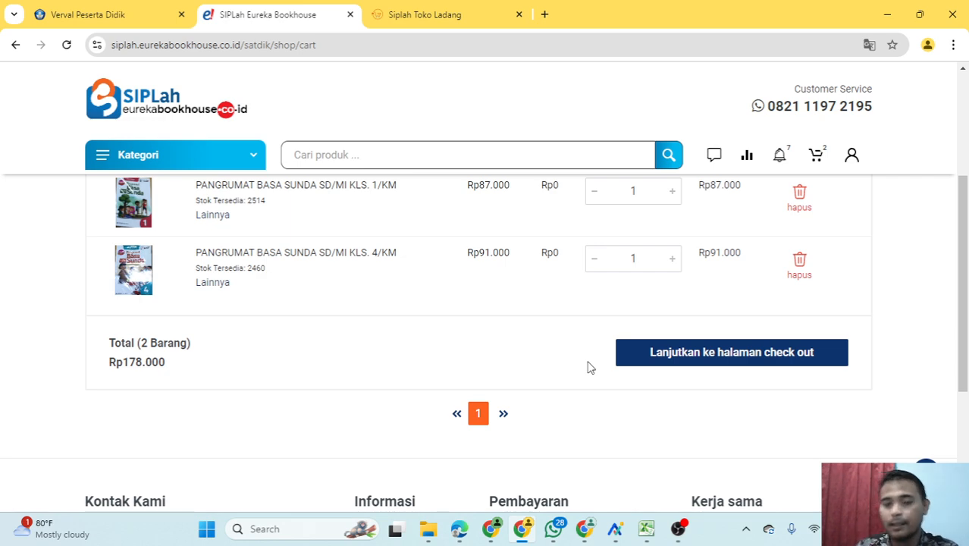
scroll(580, 320, "up", 1)
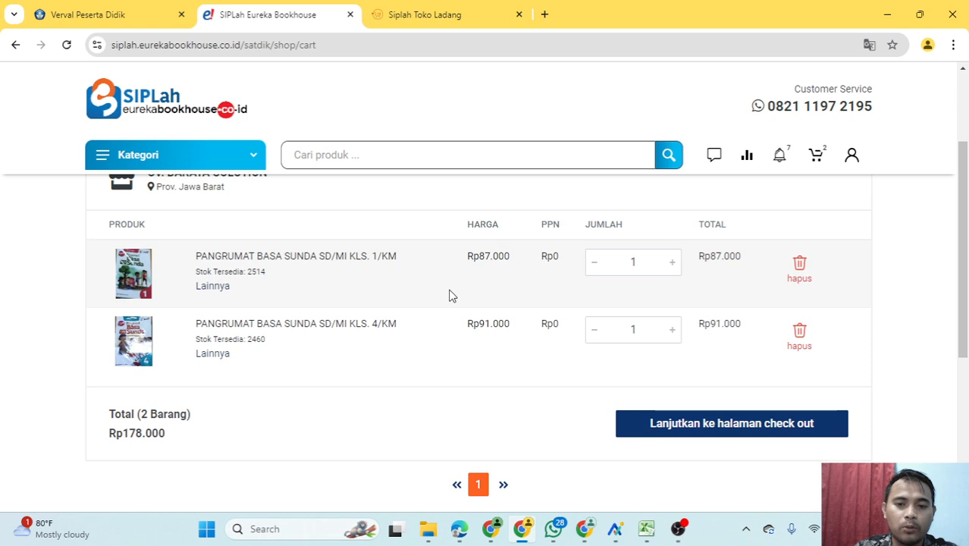
scroll(451, 299, "up", 1)
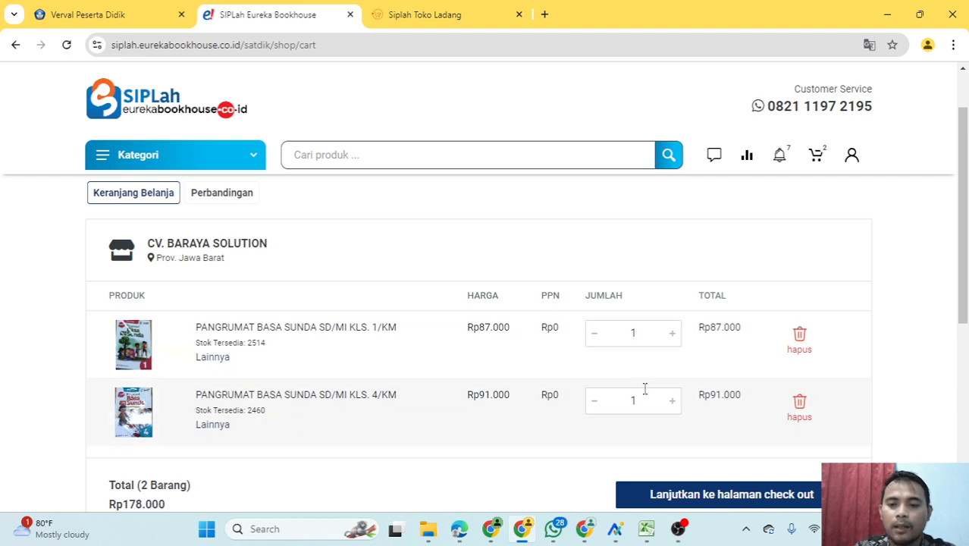
scroll(686, 405, "down", 1)
scroll(720, 356, "down", 1)
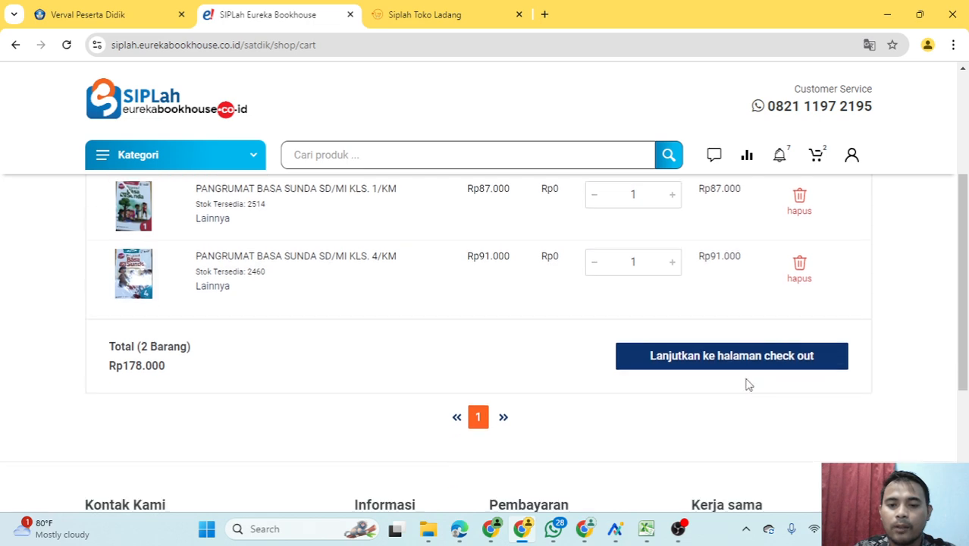
Check the cart total, proceed to the checkout page and acknowledge the Perhatian notice.
left_click_drag(119, 366, 177, 370)
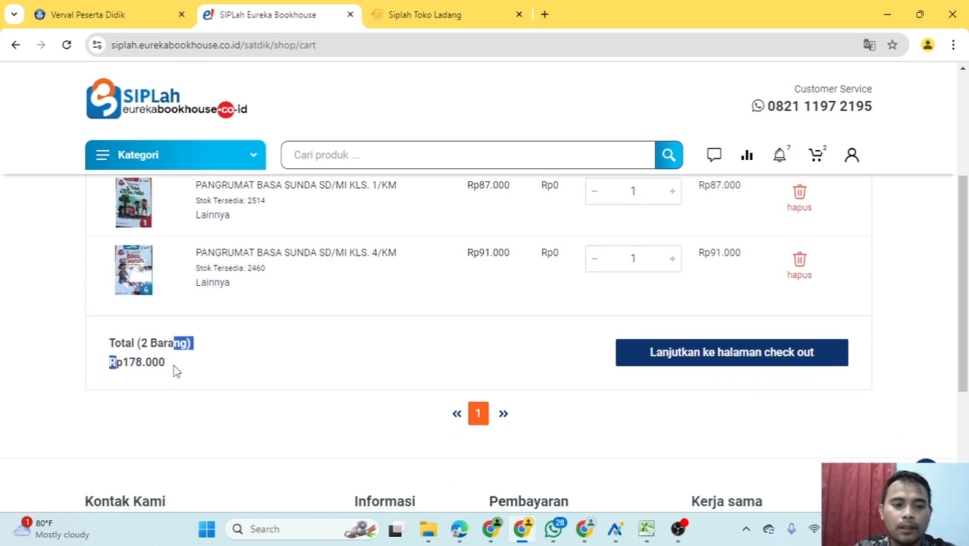
left_click(177, 370)
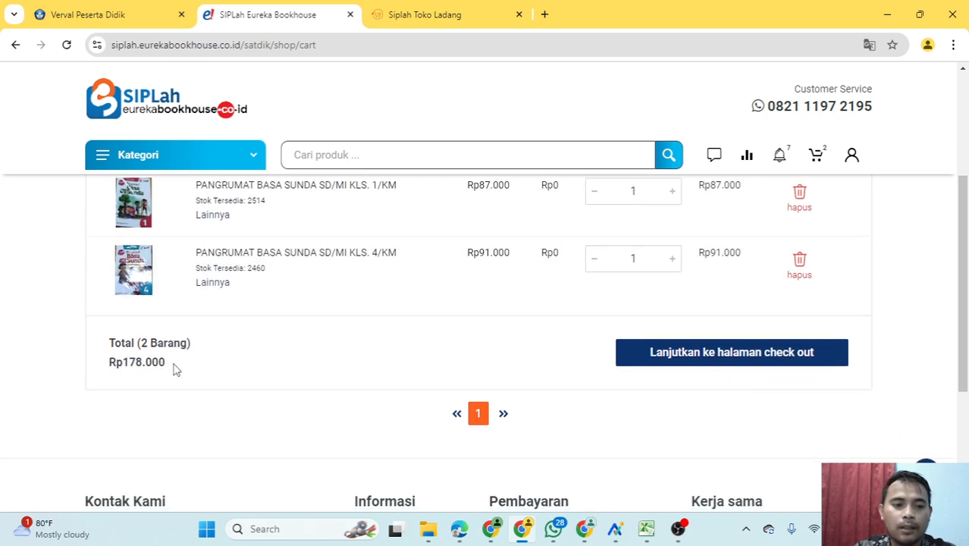
left_click(726, 359)
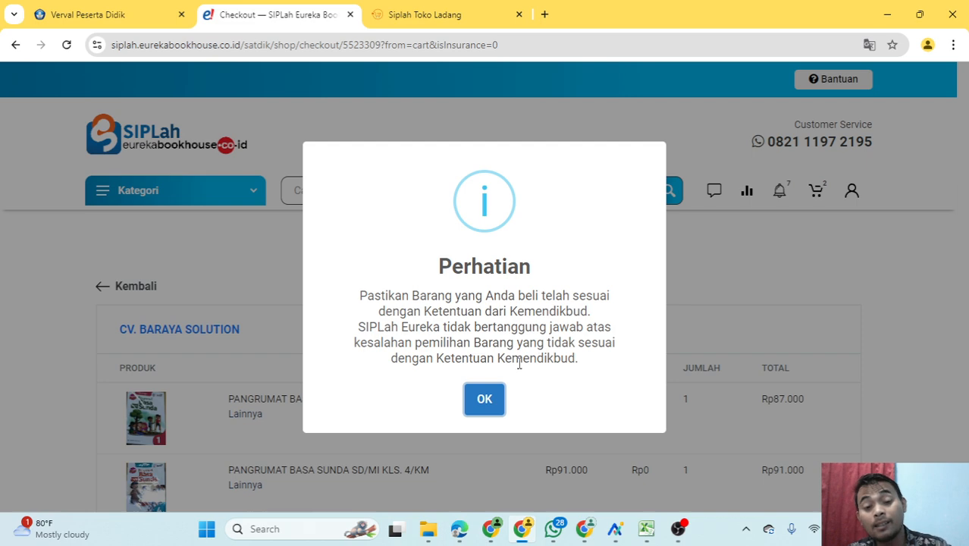
left_click(494, 404)
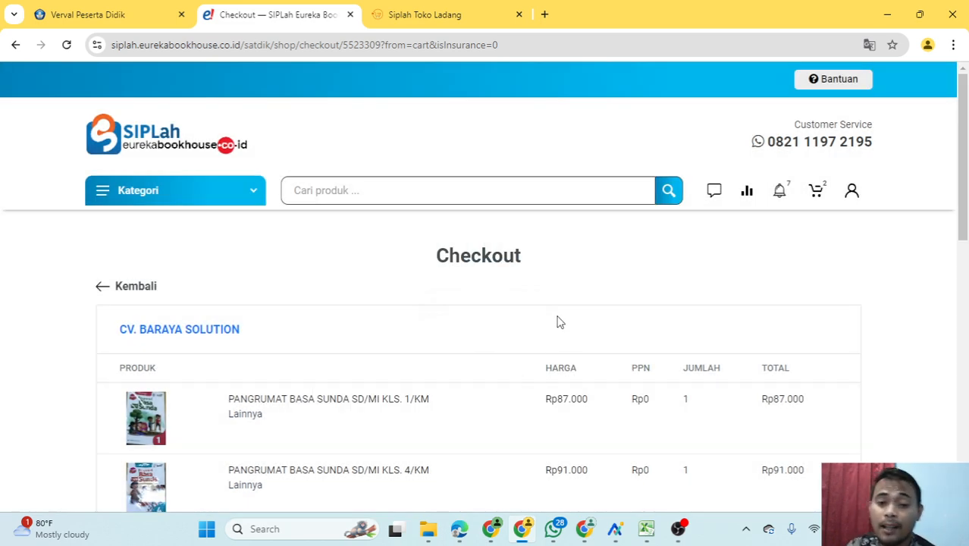
Set the checkout's delivery courier to Kurir Penyedia and the payment method to the BRIVA BRI virtual account.
scroll(563, 317, "down", 6)
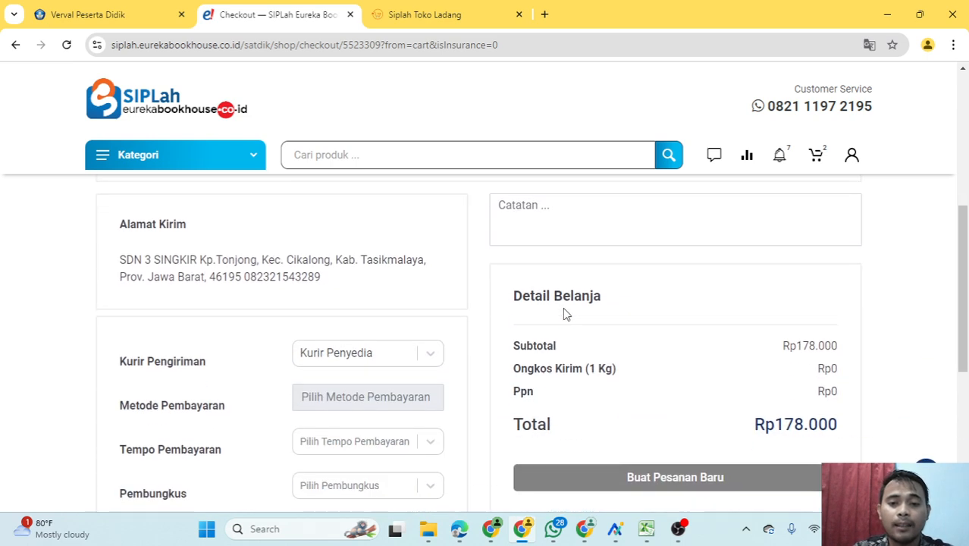
scroll(561, 306, "down", 2)
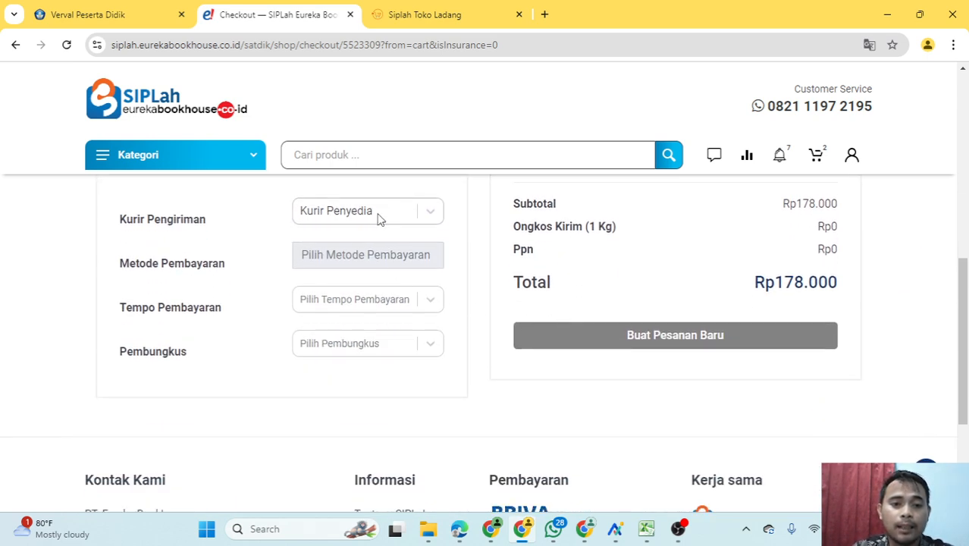
left_click(379, 213)
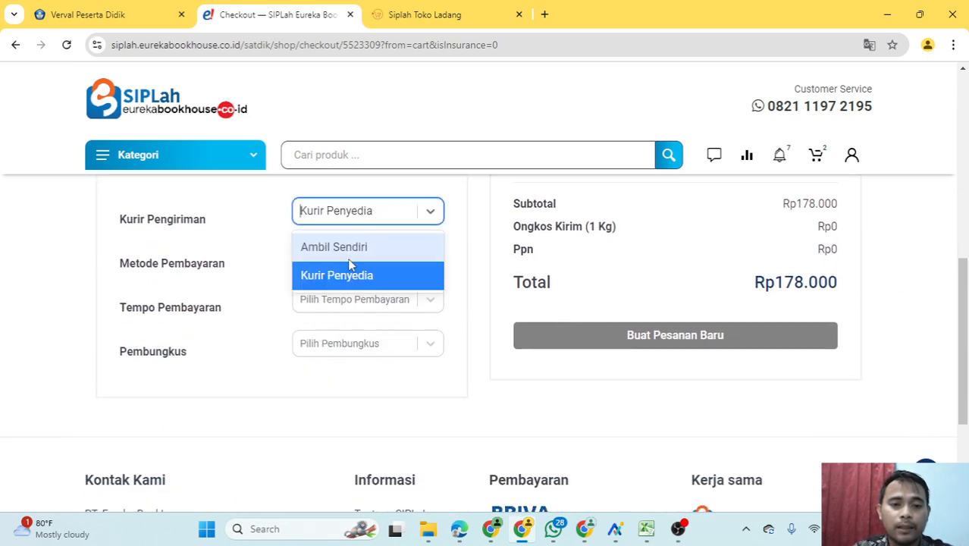
left_click(353, 275)
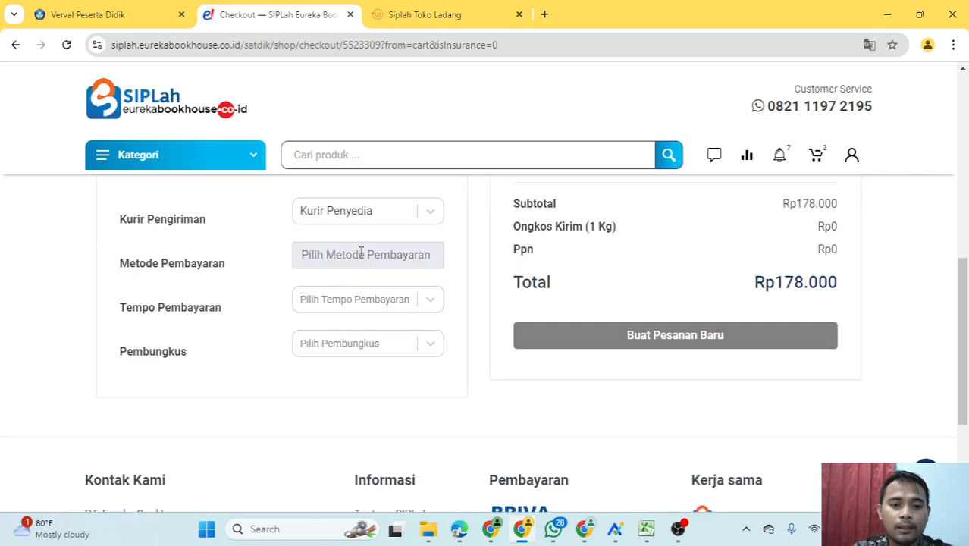
left_click(361, 255)
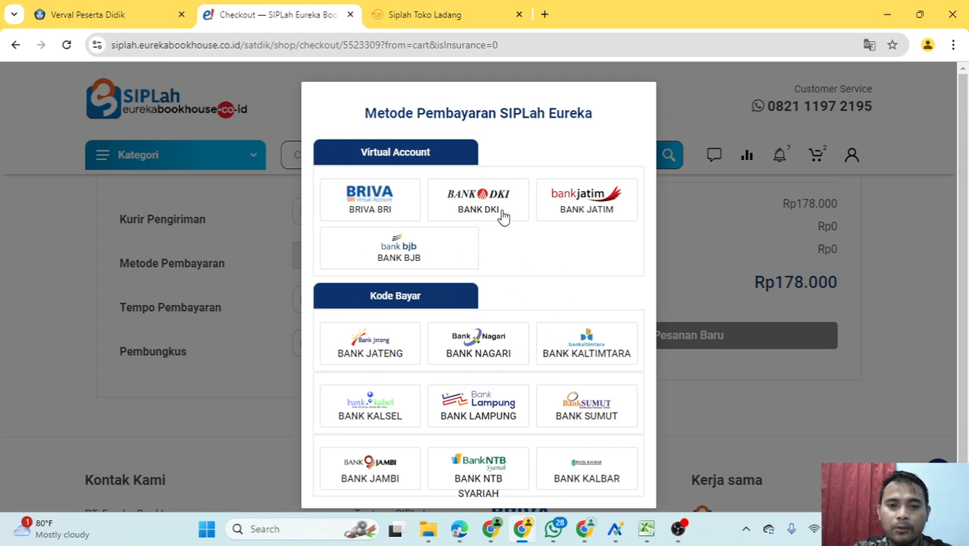
left_click(373, 199)
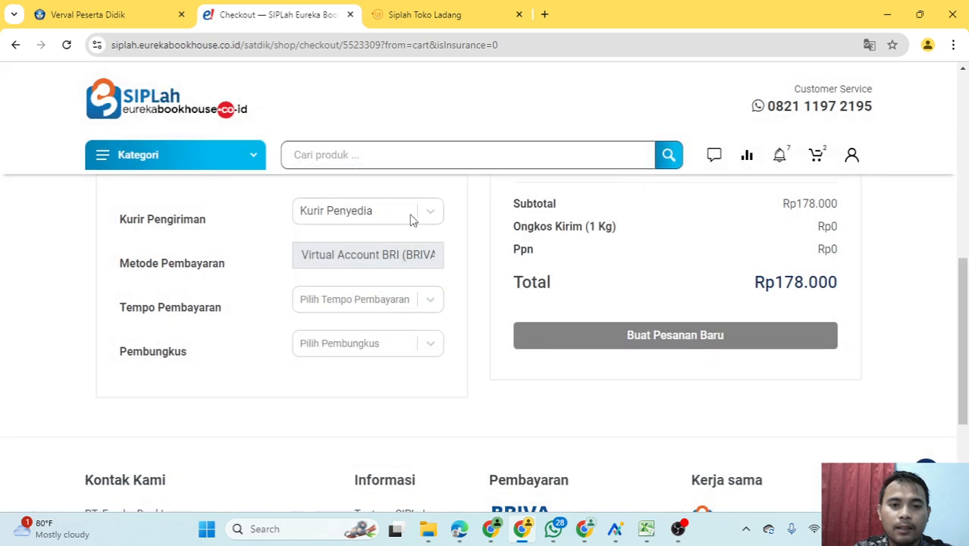
Set the payment term to 30 Hari and the packaging to Kardus dan Plastik.
left_click(329, 303)
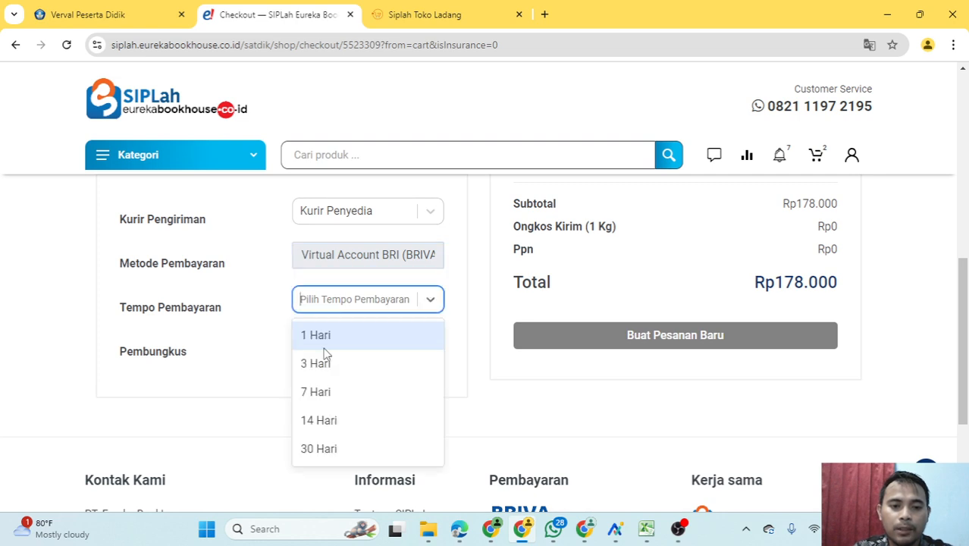
left_click(318, 449)
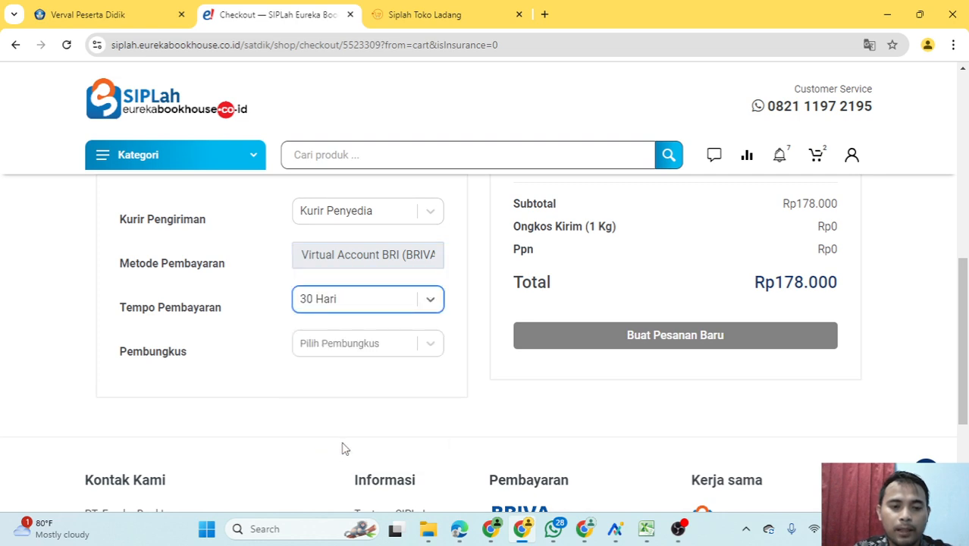
left_click(407, 345)
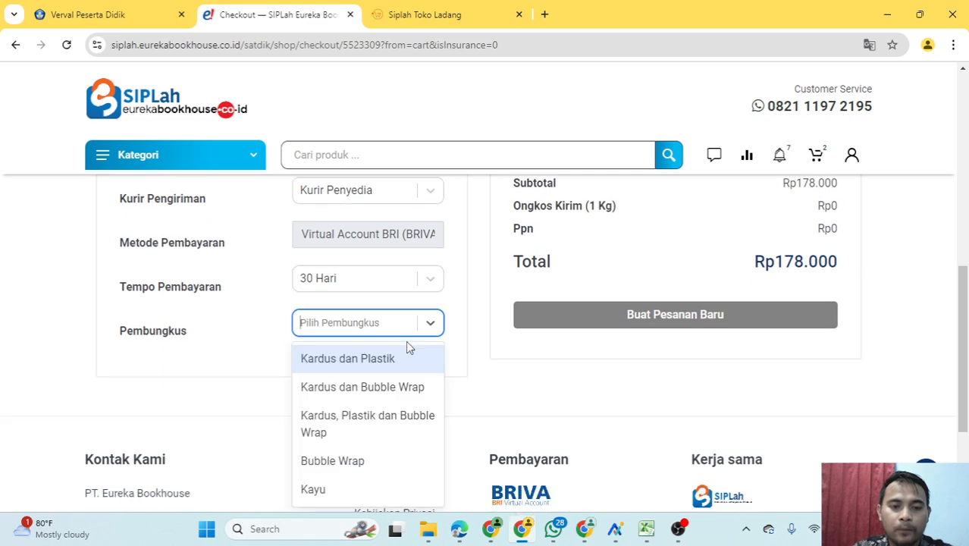
left_click(364, 361)
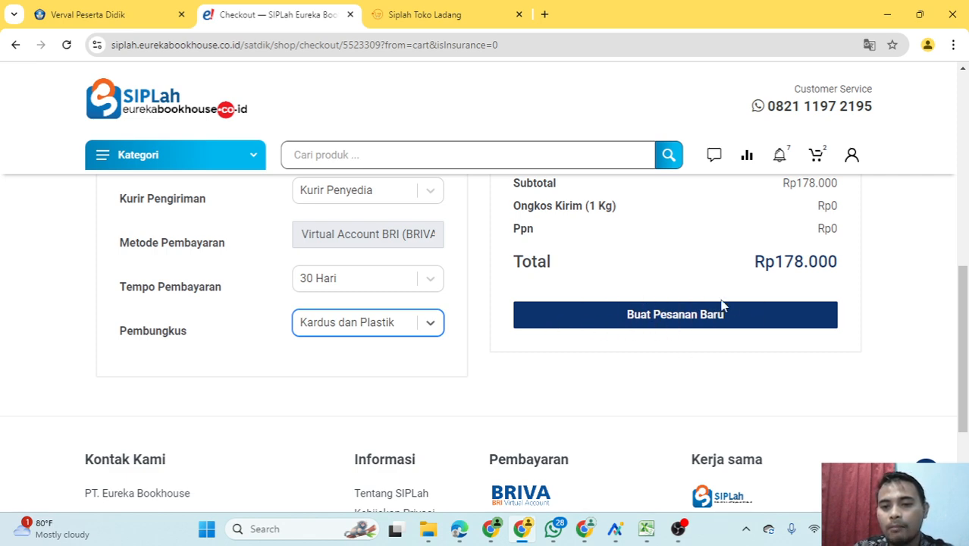
Create the new order, accept the compliance statement to confirm it, and continue to the Pemetaan Pembelanjaan page.
left_click(675, 319)
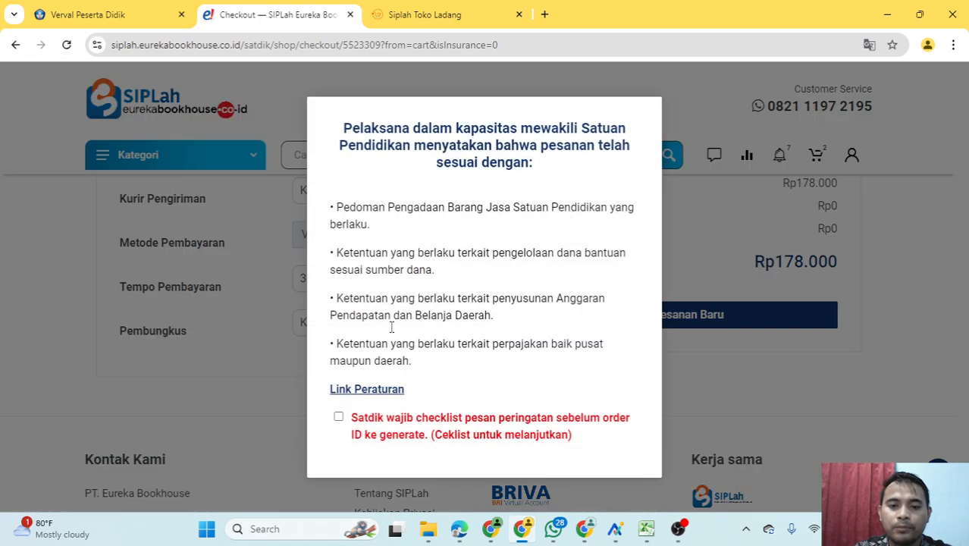
left_click(339, 419)
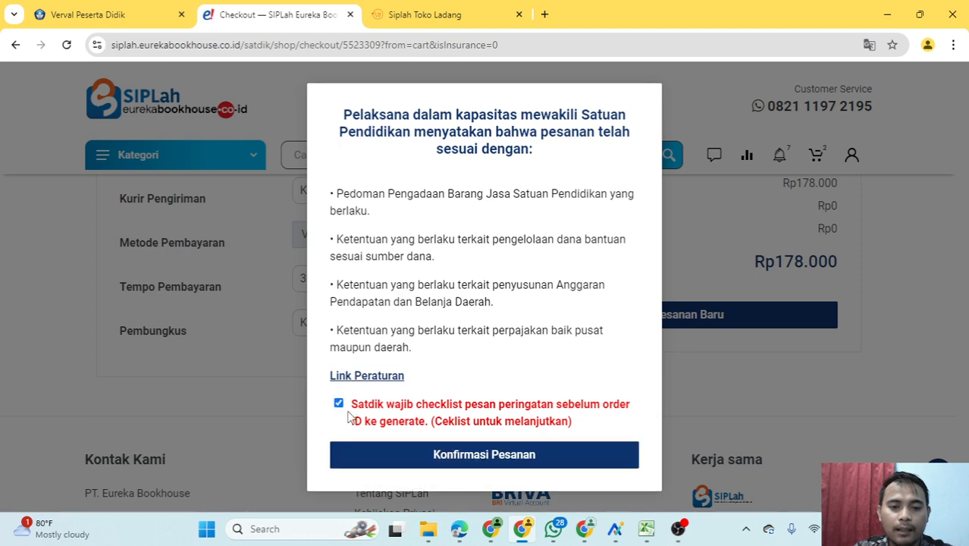
left_click(474, 455)
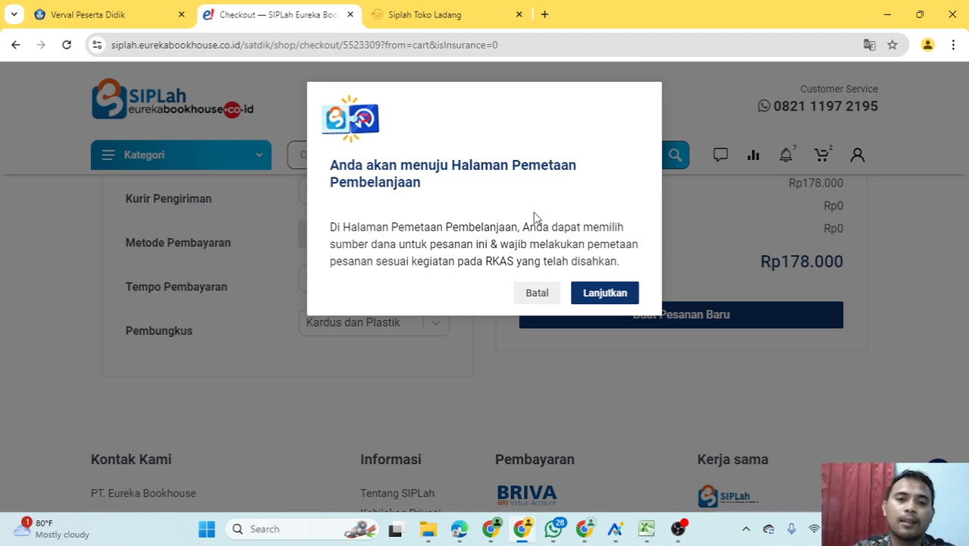
left_click(604, 295)
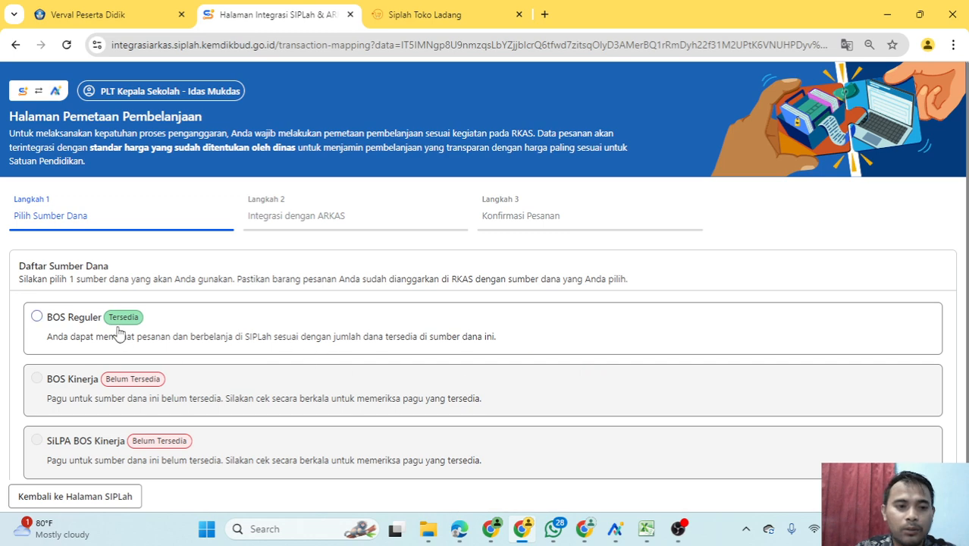
Choose BOS Reguler as the funding source and continue to the Integrasi dengan ARKAS stage.
scroll(288, 372, "down", 1)
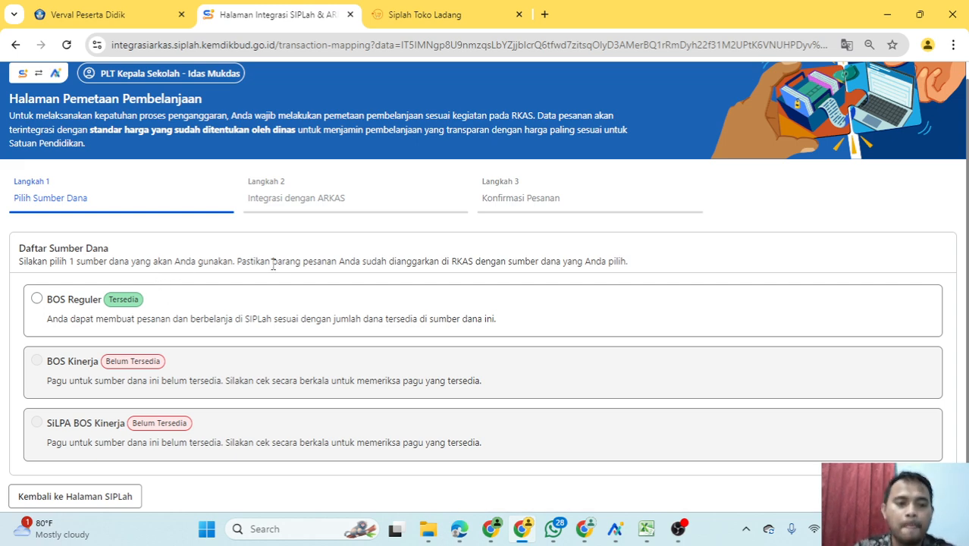
left_click(39, 302)
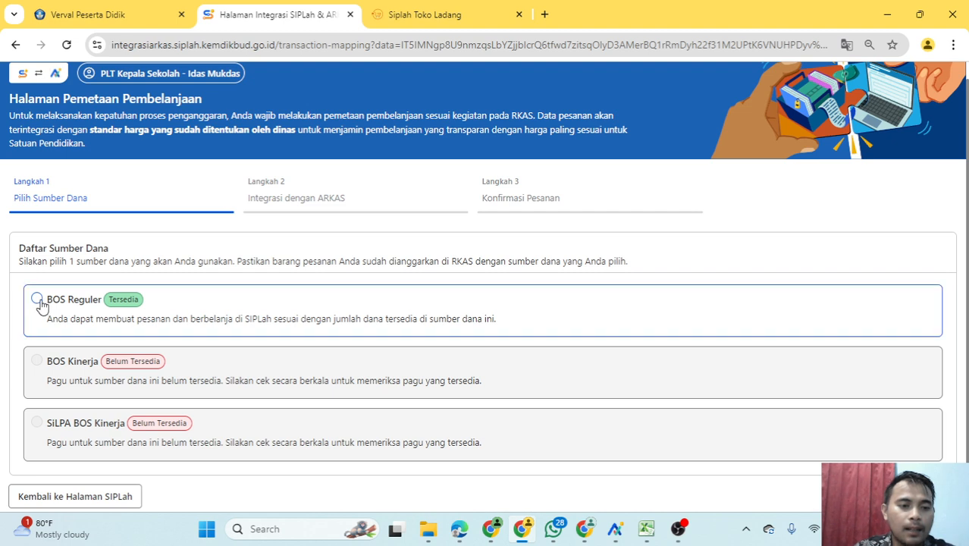
left_click(38, 300)
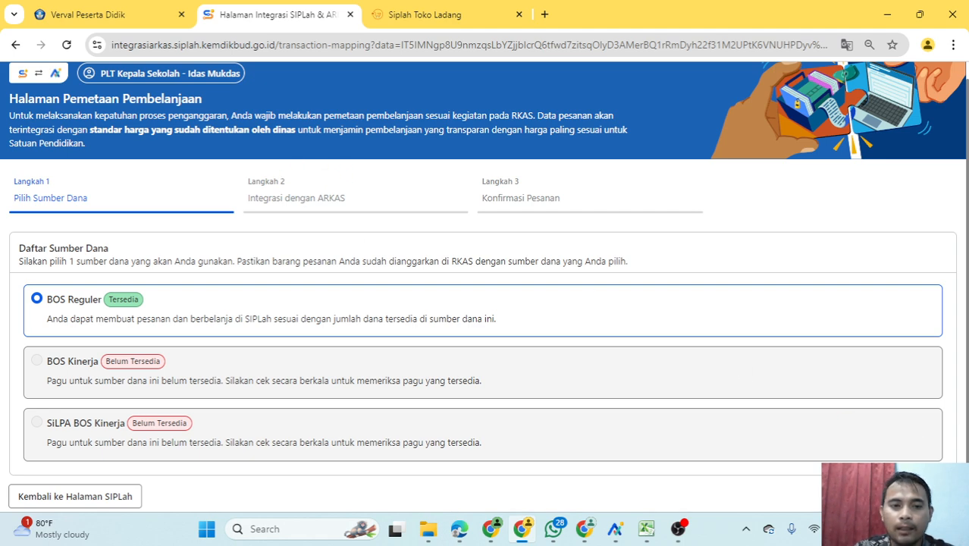
left_click(893, 497)
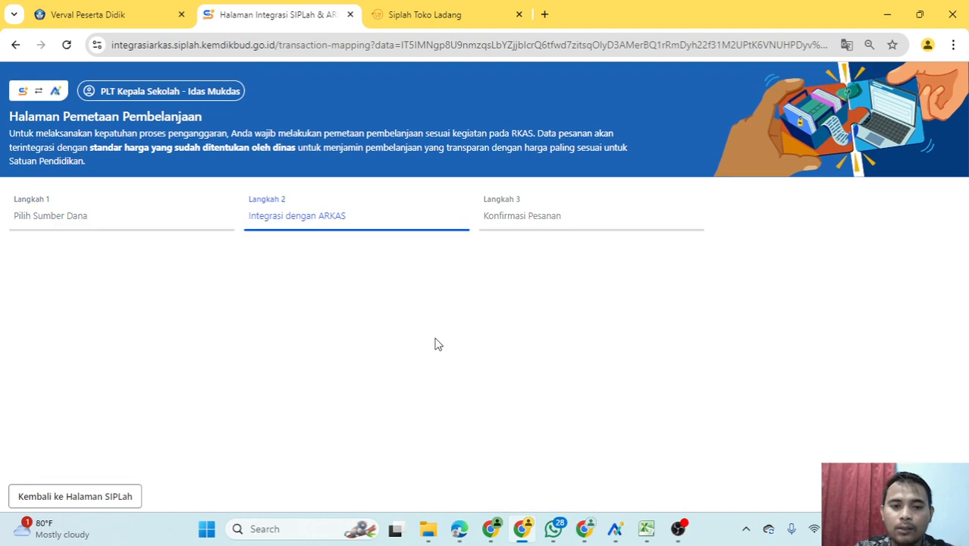
Examine the order details and the KEGIATAN 1 mapping fields for activity, expense account and item descriptions.
scroll(370, 317, "down", 1)
scroll(371, 317, "down", 3)
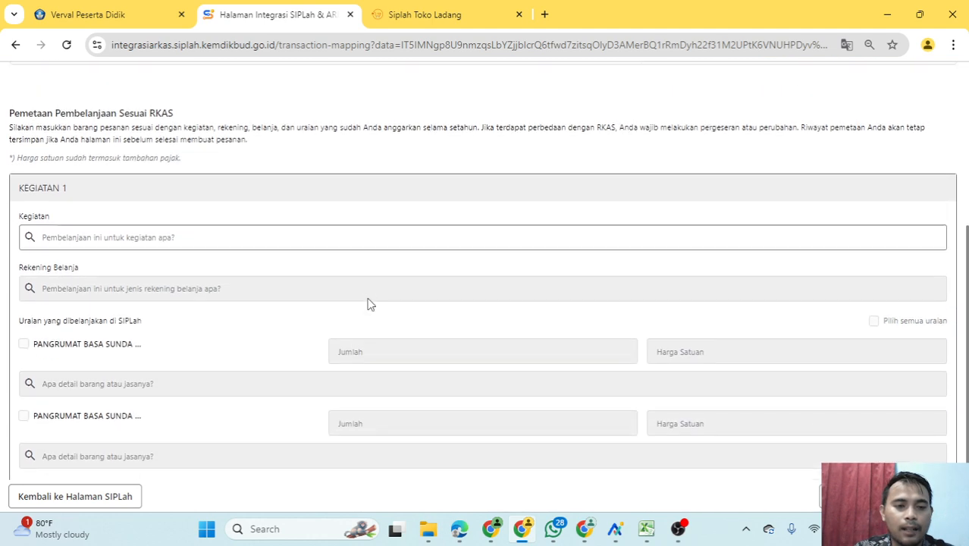
scroll(389, 302, "up", 1)
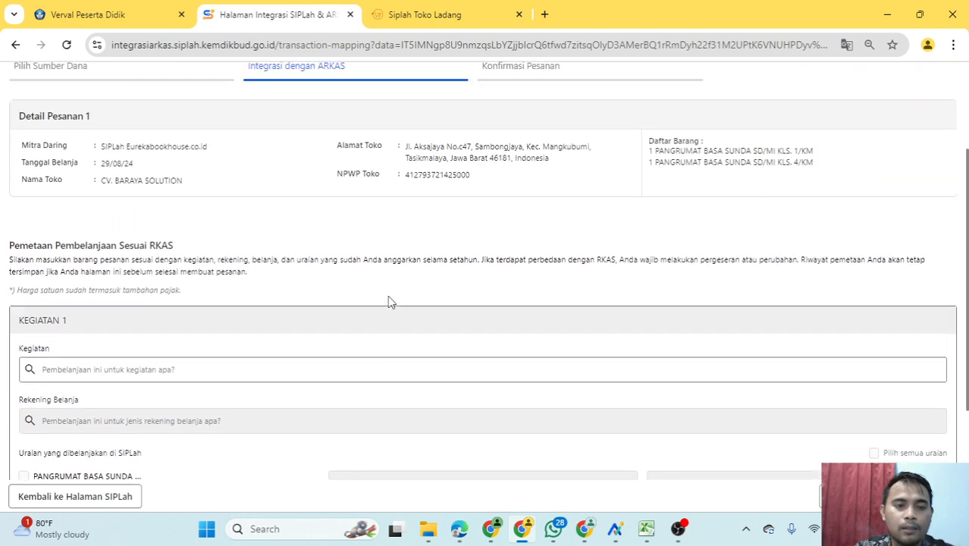
scroll(402, 298, "down", 1)
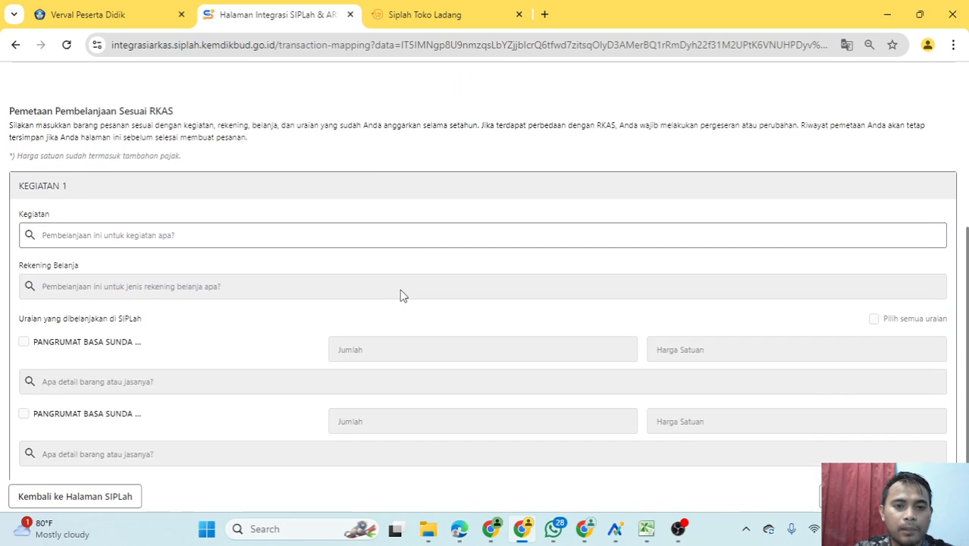
scroll(318, 223, "down", 1)
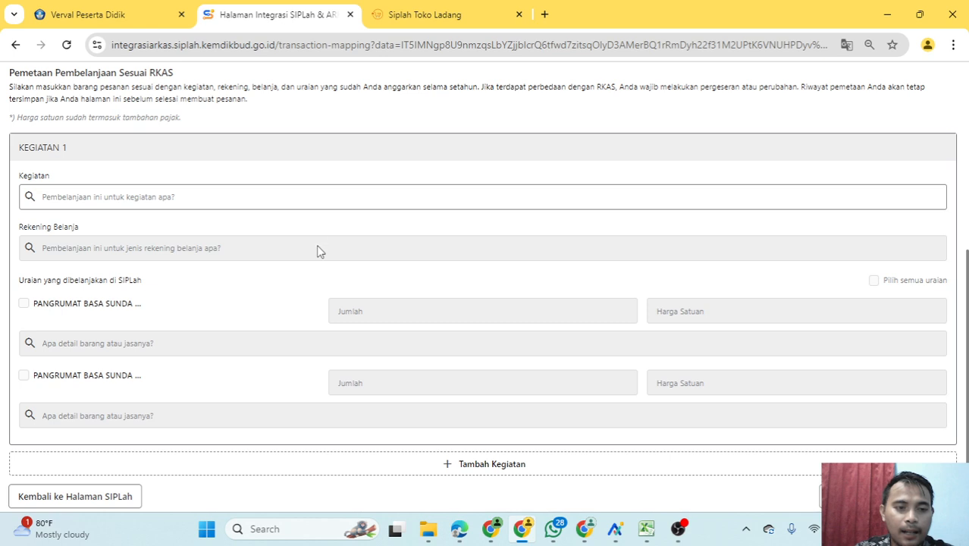
scroll(314, 250, "up", 2)
scroll(316, 250, "down", 2)
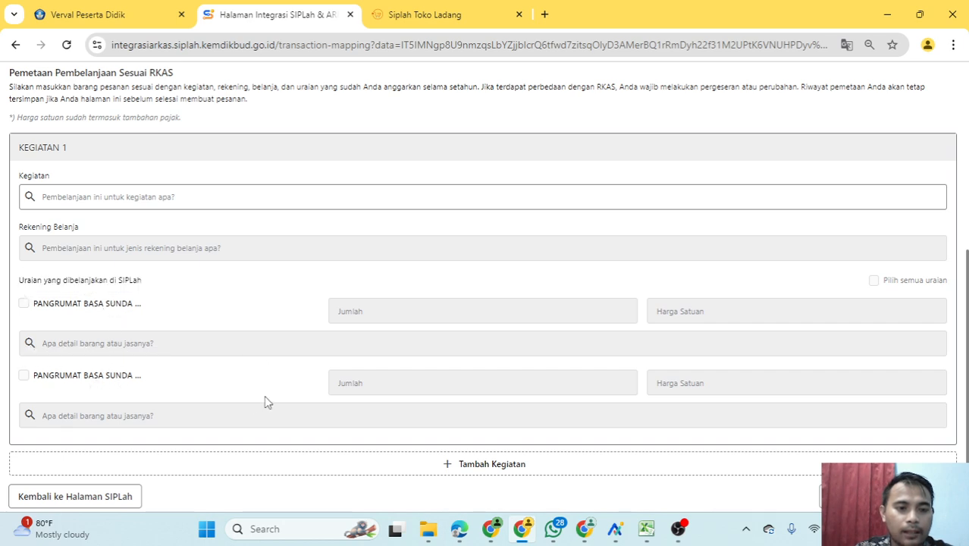
scroll(264, 402, "up", 2)
scroll(272, 378, "down", 2)
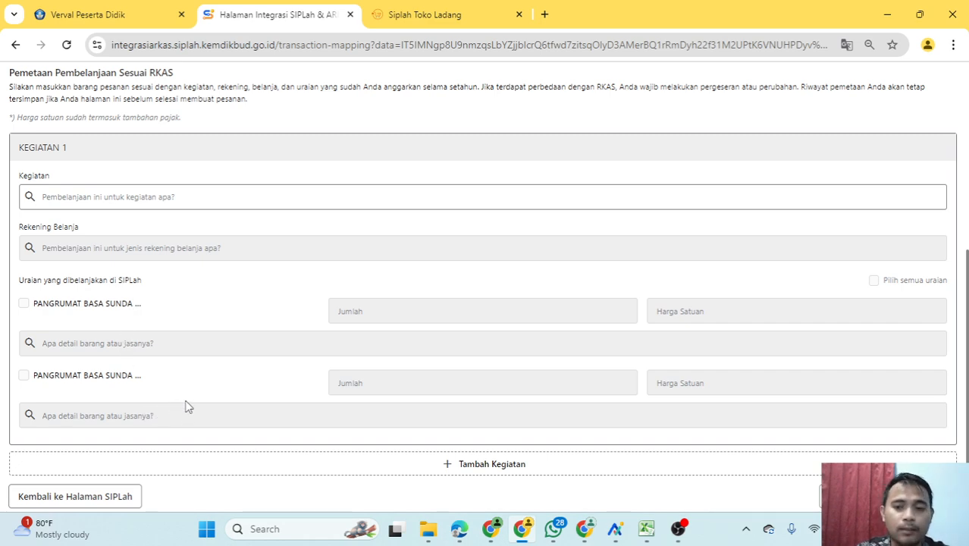
Search the Kegiatan choices of KEGIATAN 1 for "buku".
scroll(240, 379, "up", 1)
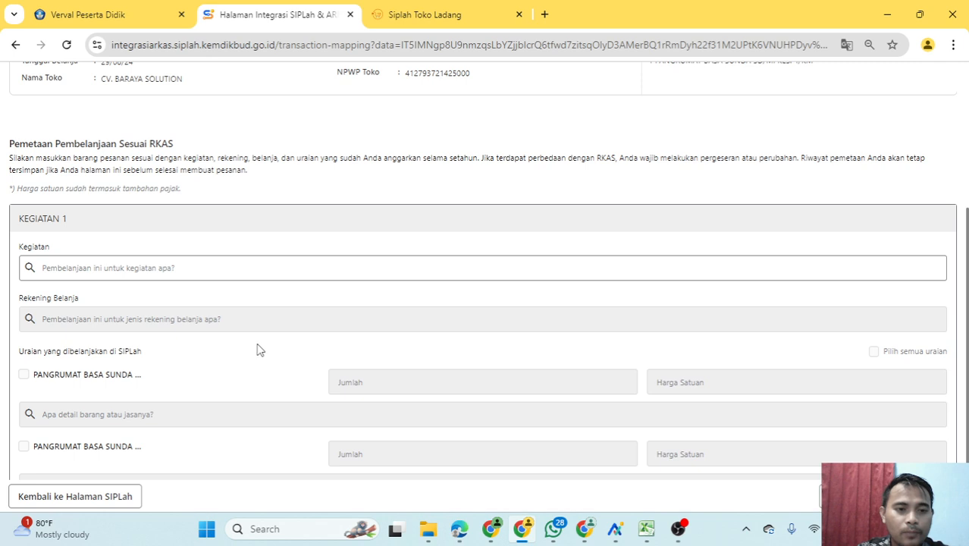
scroll(262, 341, "down", 1)
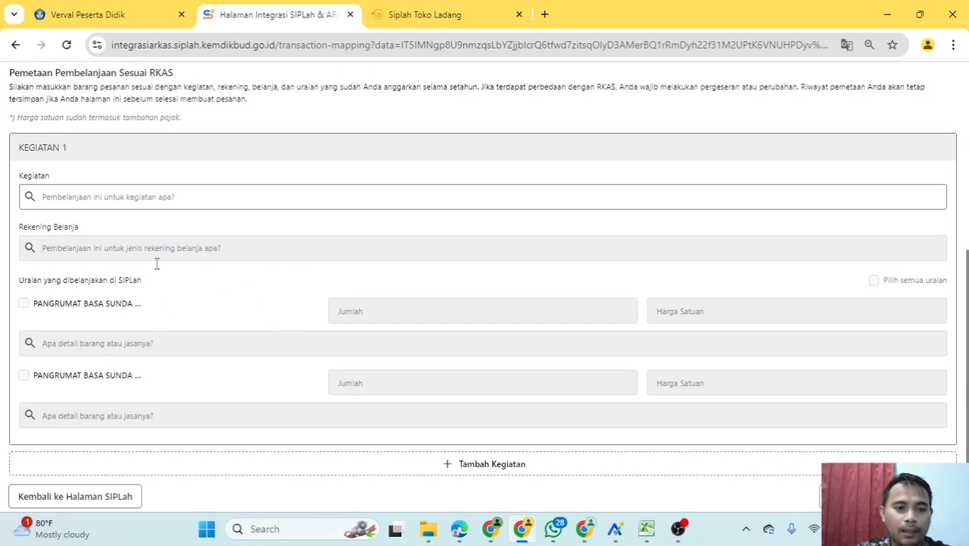
left_click(101, 197)
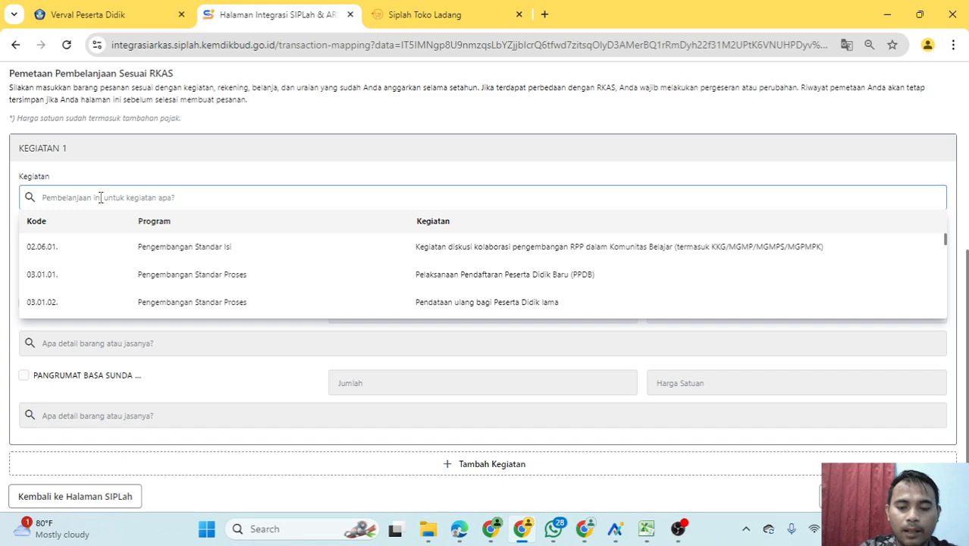
type("buku")
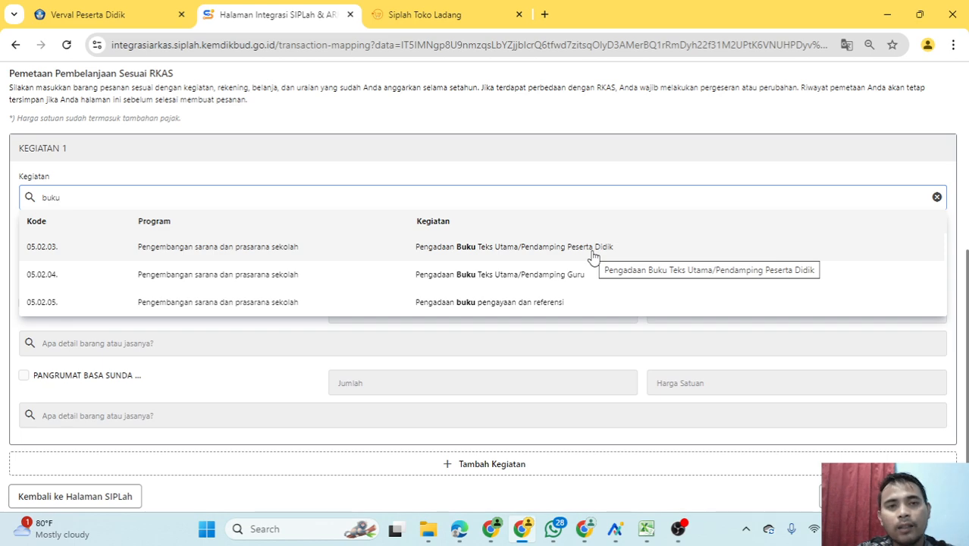
Switch to ARKAS and open the RKAS BOSP Reguler 2024 print view in the Rincian Kertas Kerja (Bulanan) format.
left_click(615, 530)
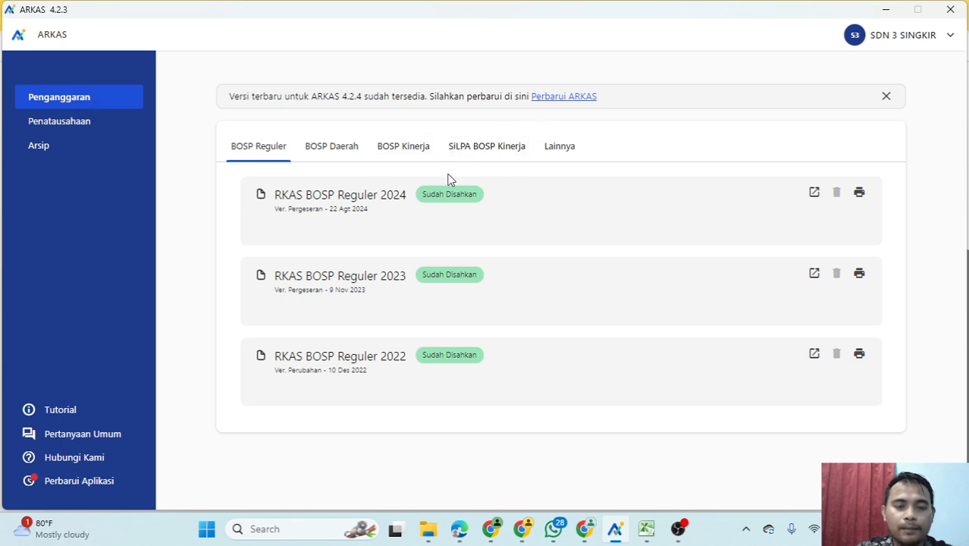
left_click(859, 194)
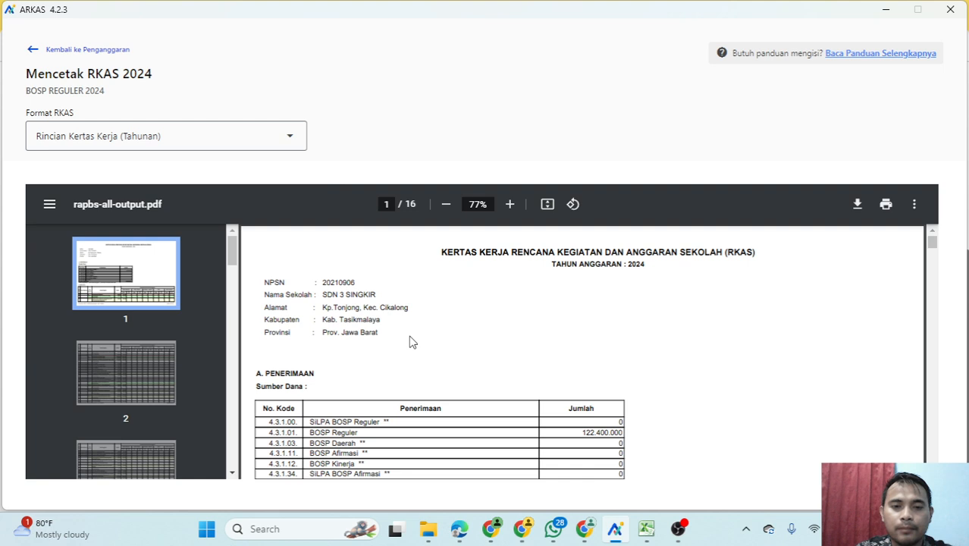
left_click(291, 139)
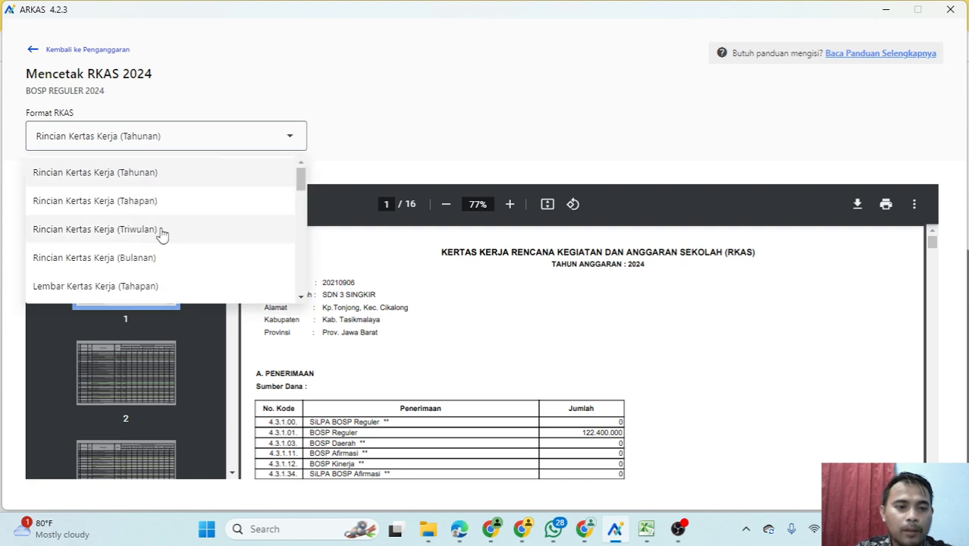
left_click(97, 259)
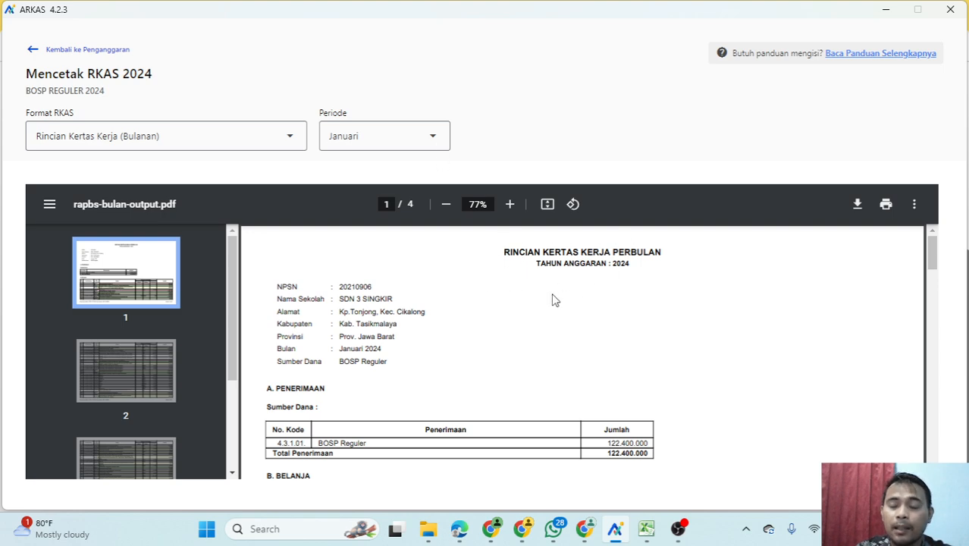
Show the Juli period and locate the textbook procurement activities for Peserta Didik and Guru in its expense table.
left_click(434, 143)
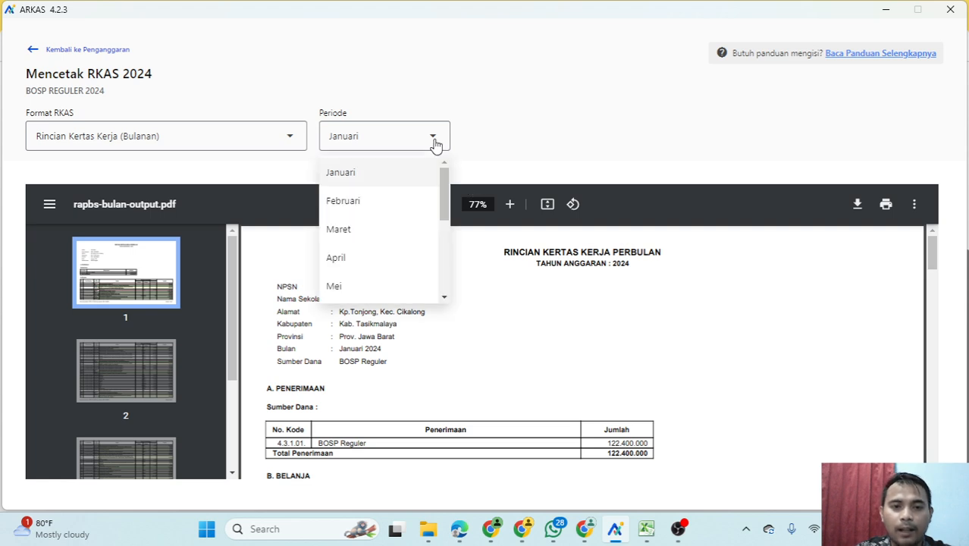
scroll(398, 250, "down", 1)
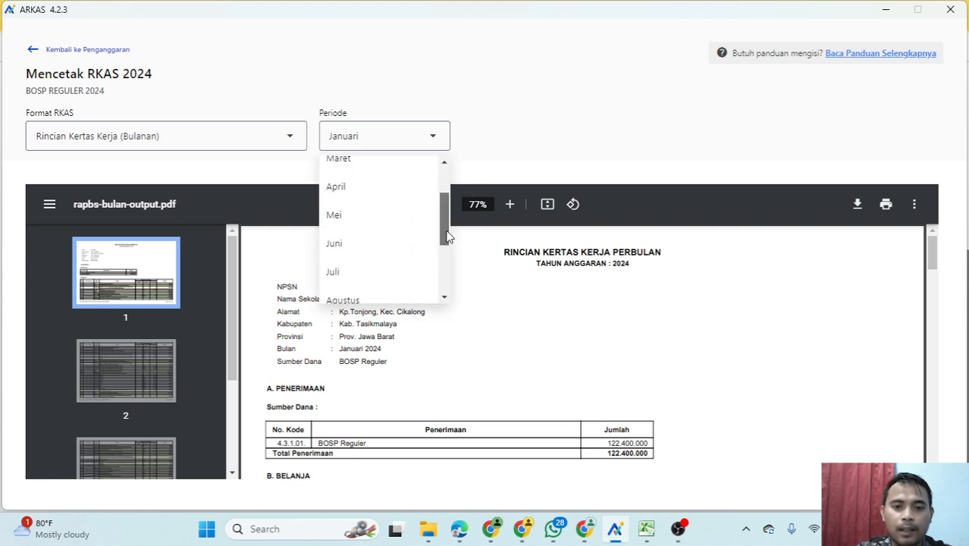
scroll(424, 249, "down", 1)
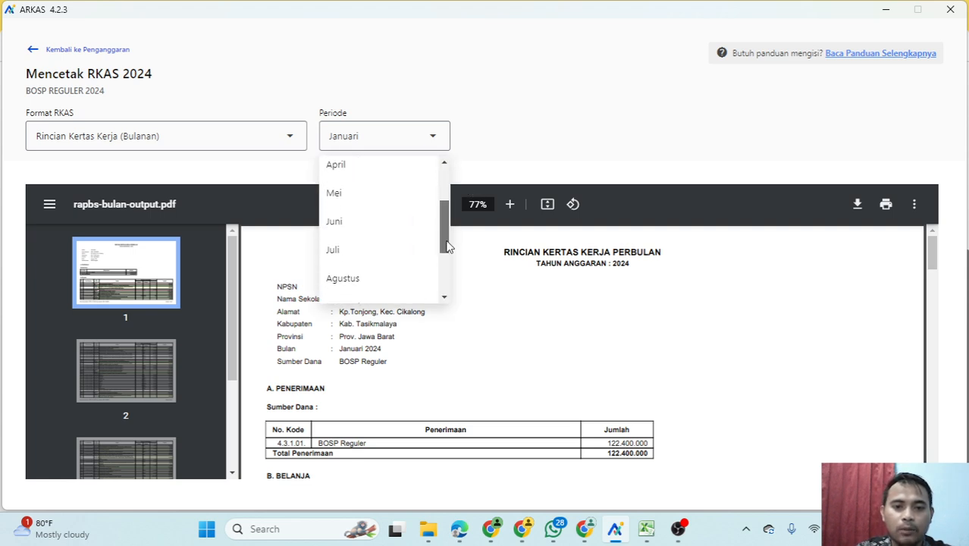
left_click(365, 242)
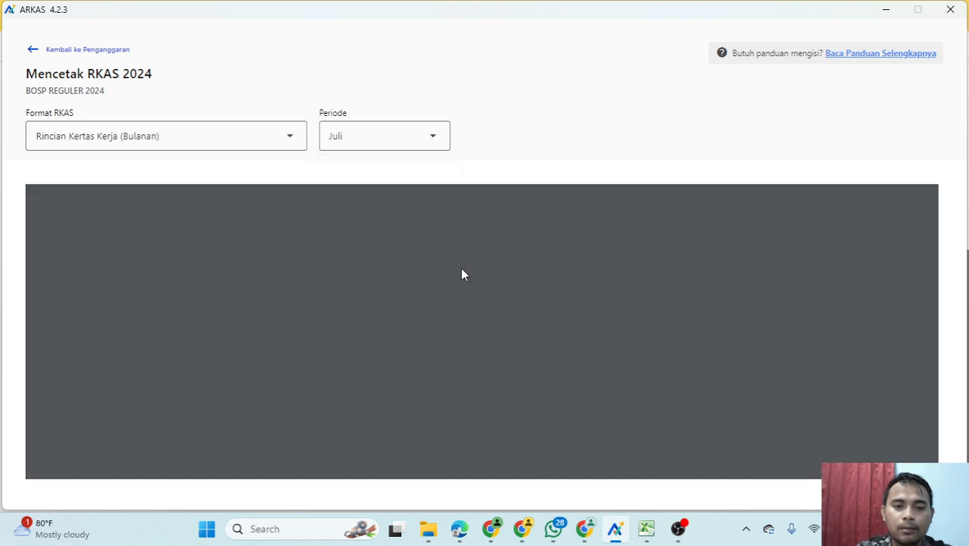
scroll(541, 310, "down", 15)
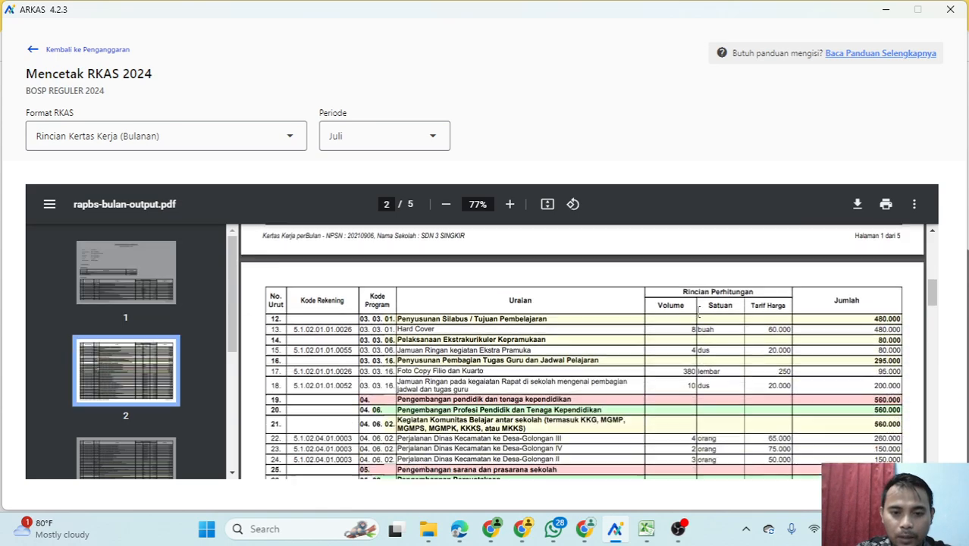
scroll(698, 311, "down", 5)
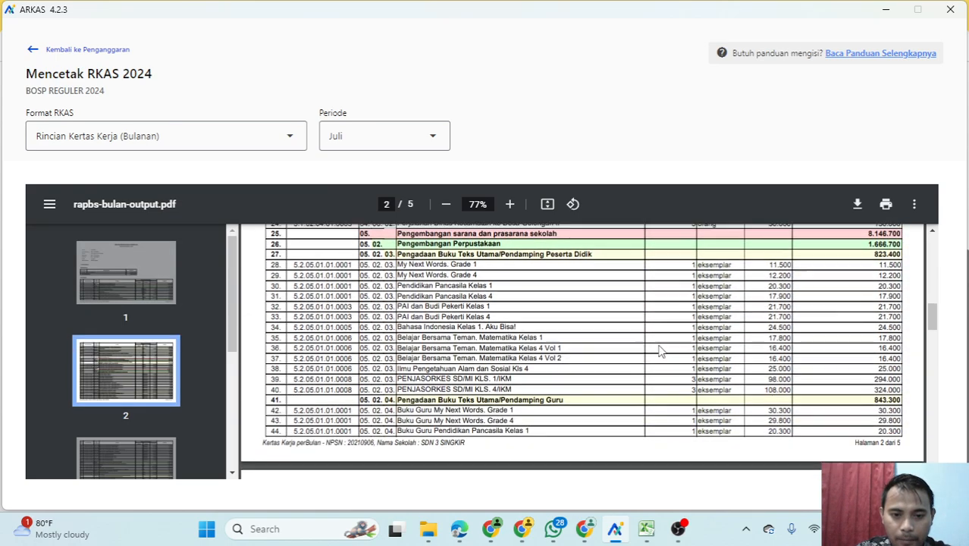
scroll(659, 350, "down", 2)
scroll(602, 353, "up", 4)
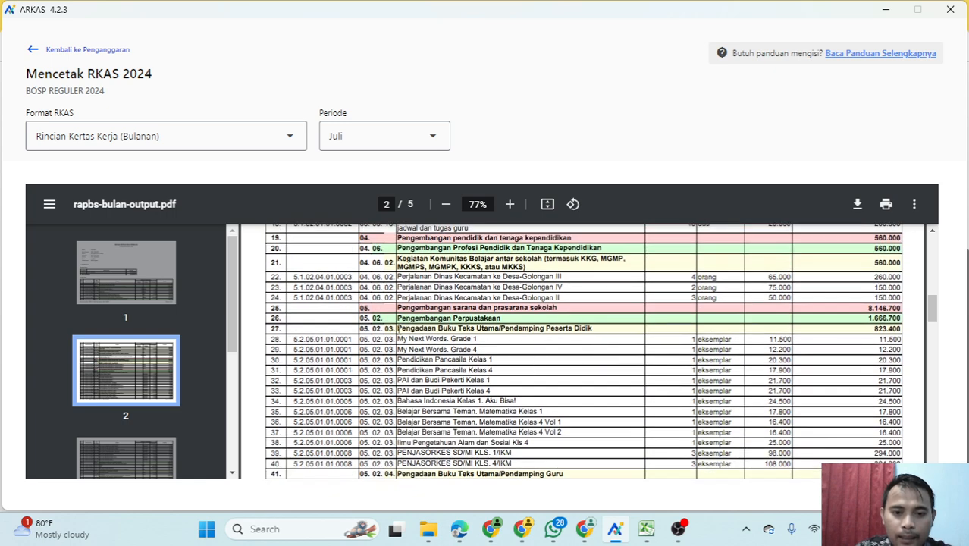
left_click_drag(396, 328, 576, 324)
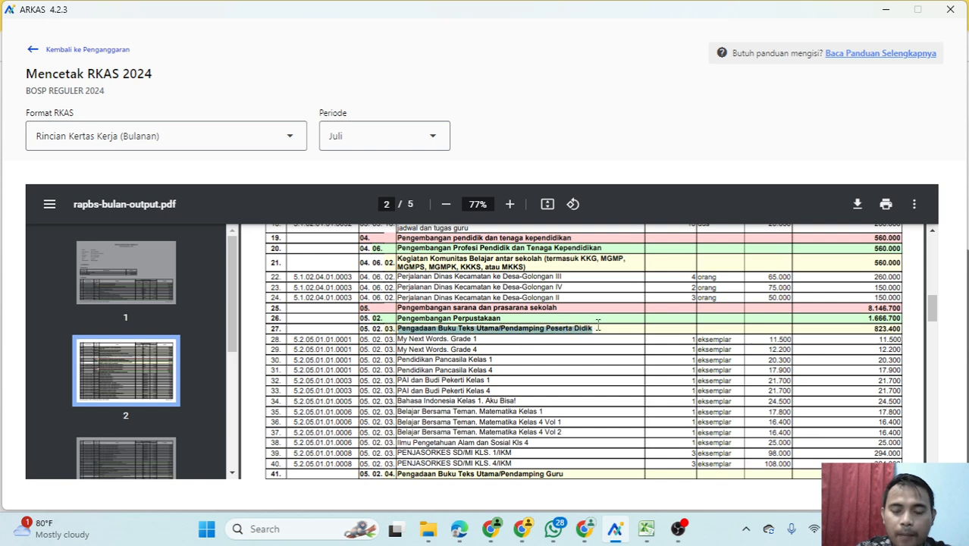
scroll(589, 339, "down", 2)
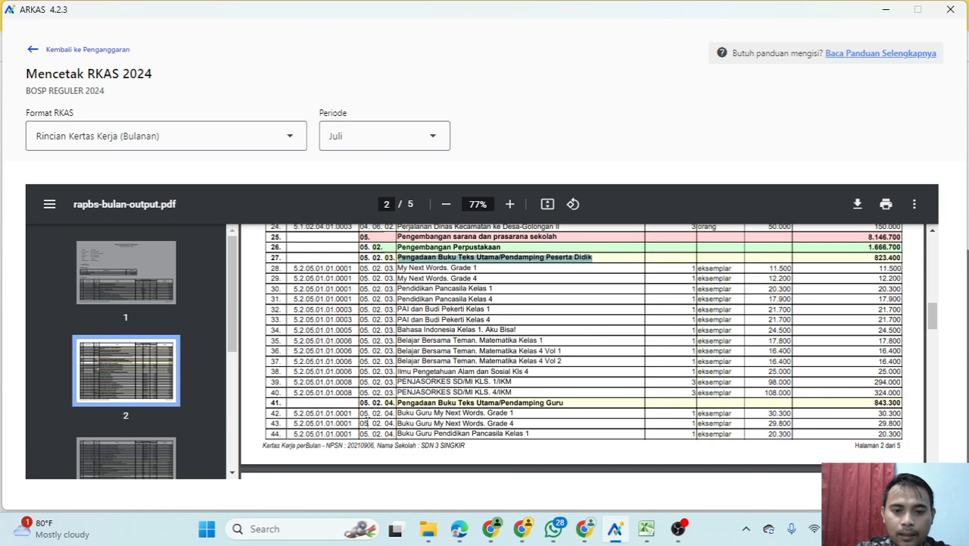
left_click_drag(395, 404, 567, 404)
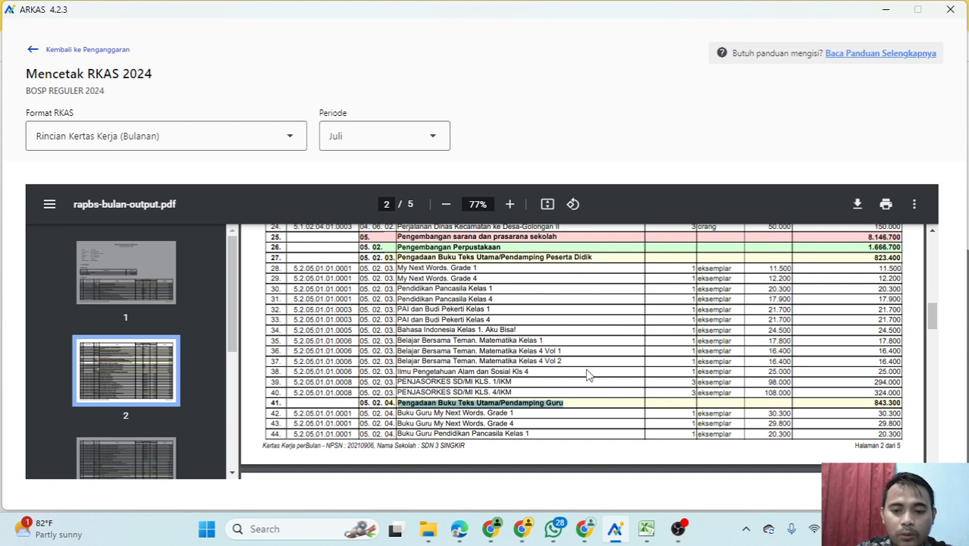
left_click(529, 535)
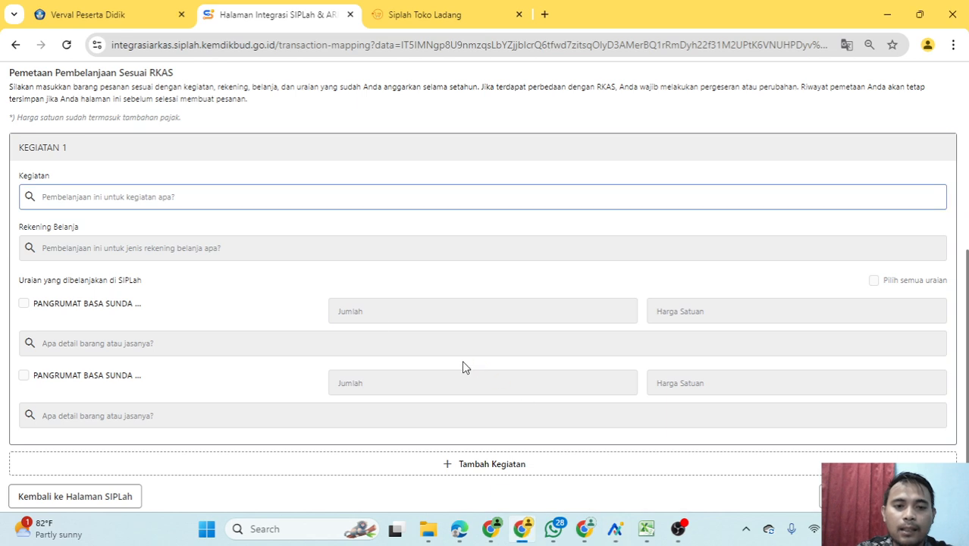
left_click(96, 195)
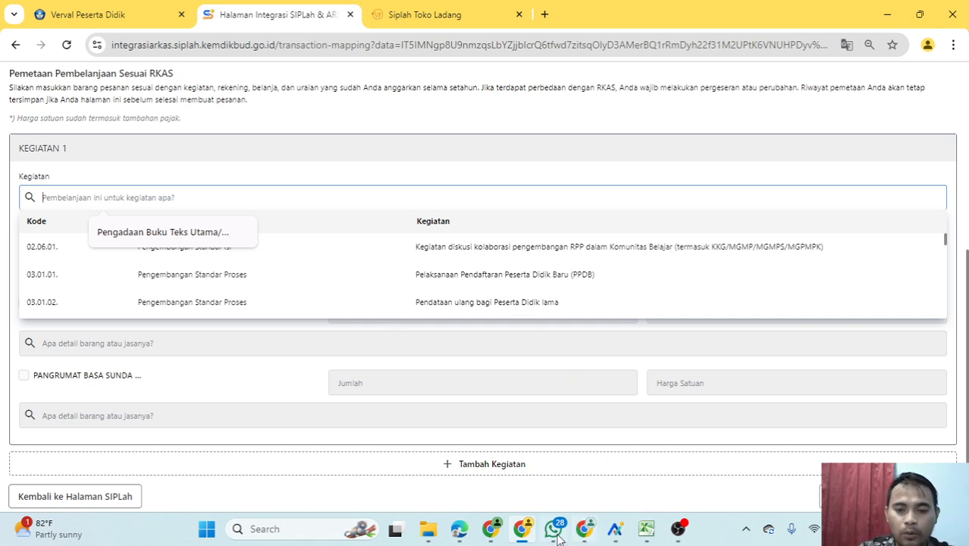
left_click(616, 530)
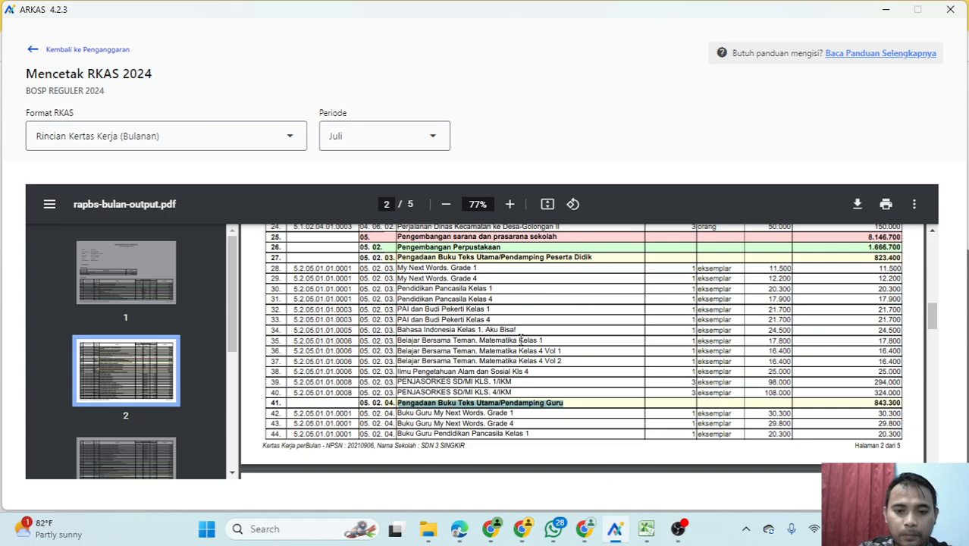
Look through all pages of the Juli expense table for the Pangrumat Basa Sunda books.
scroll(503, 353, "down", 10)
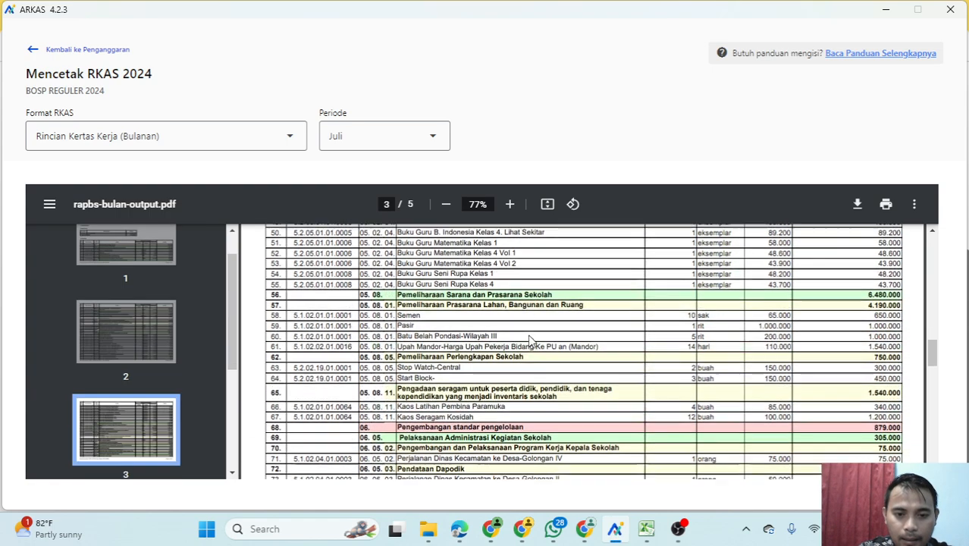
scroll(531, 333, "down", 8)
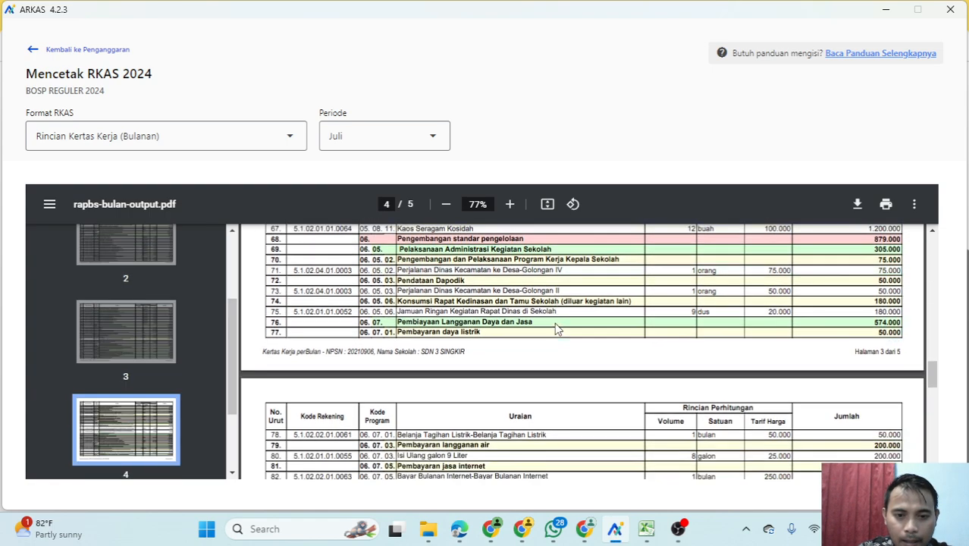
scroll(556, 328, "down", 8)
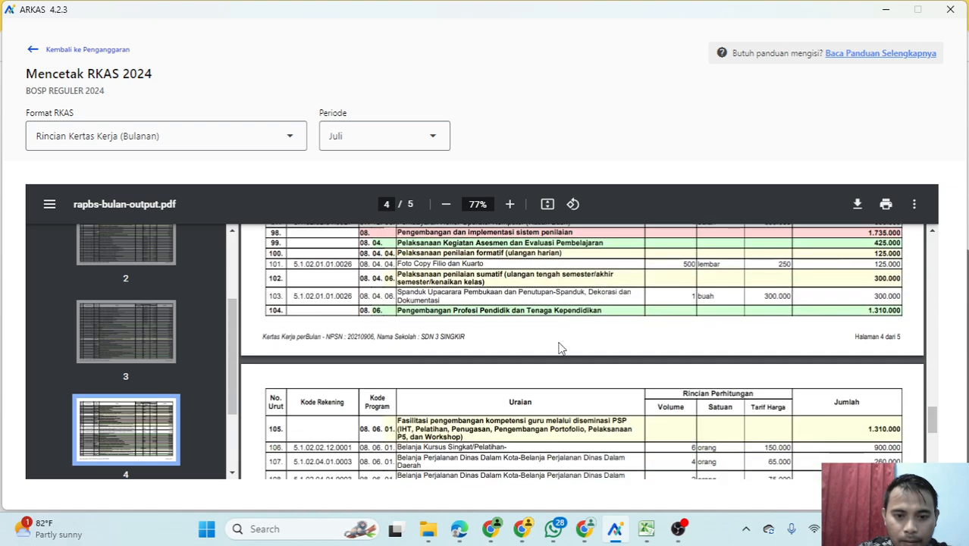
scroll(565, 363, "up", 15)
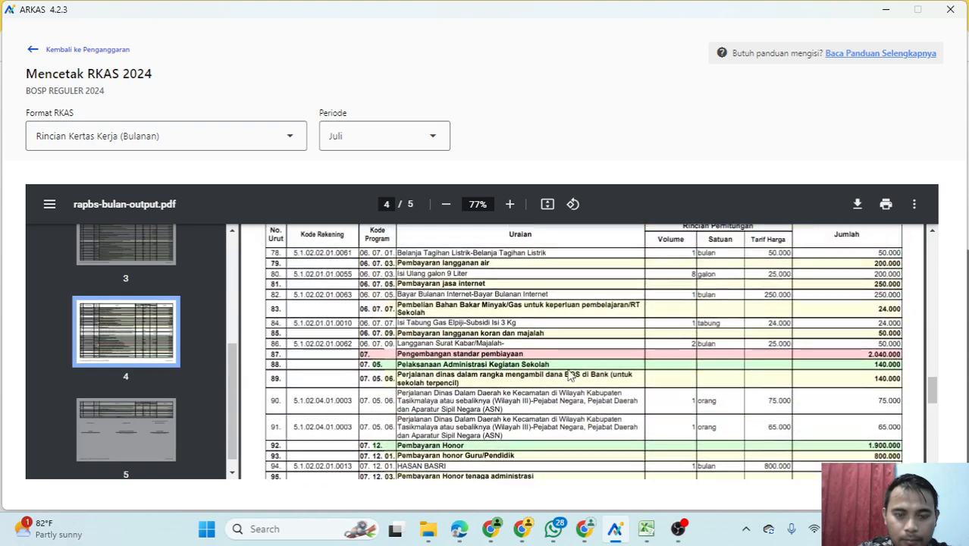
scroll(571, 375, "up", 3)
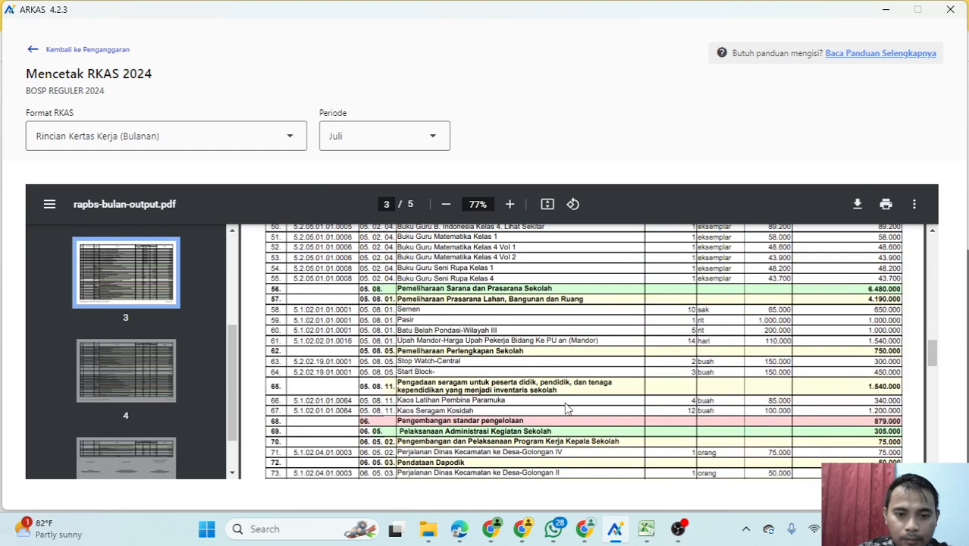
scroll(564, 409, "up", 5)
scroll(562, 415, "up", 3)
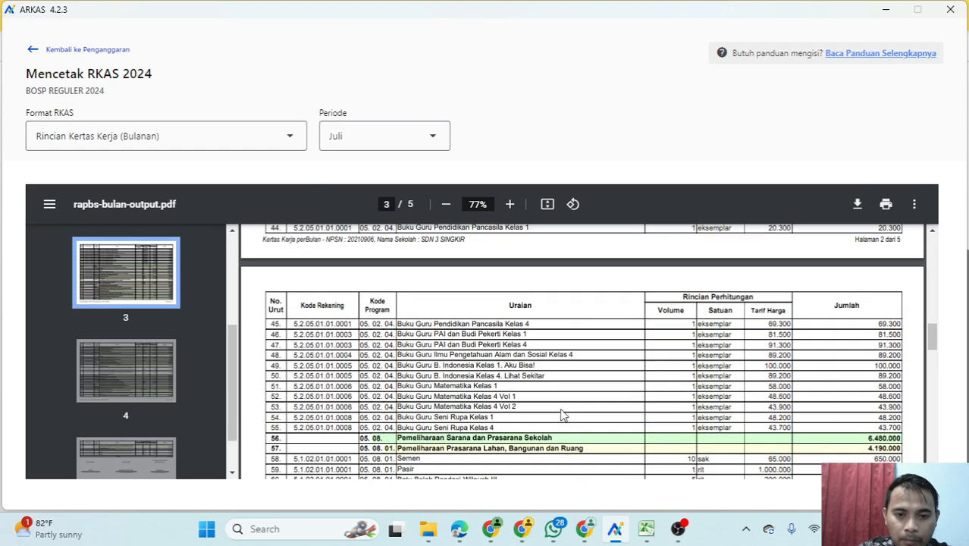
scroll(562, 415, "up", 6)
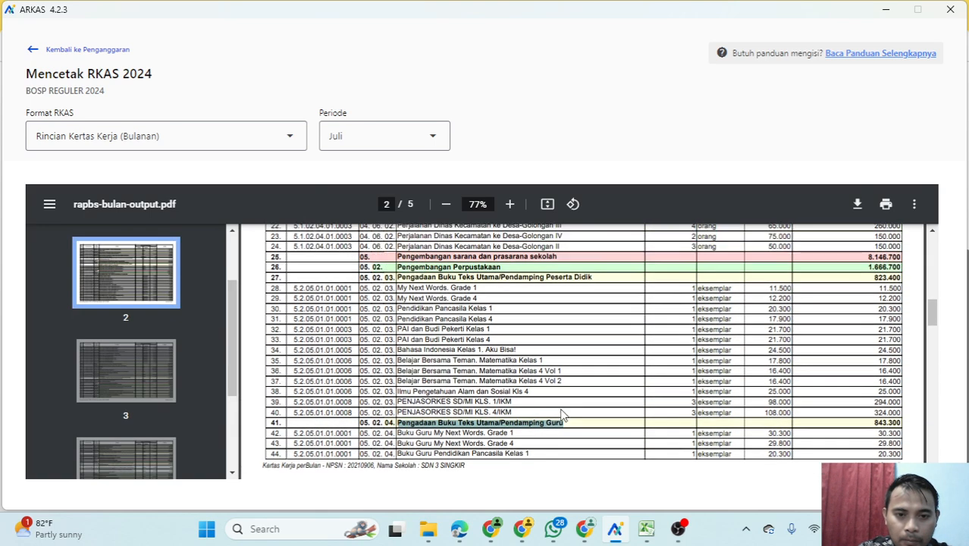
scroll(562, 415, "up", 10)
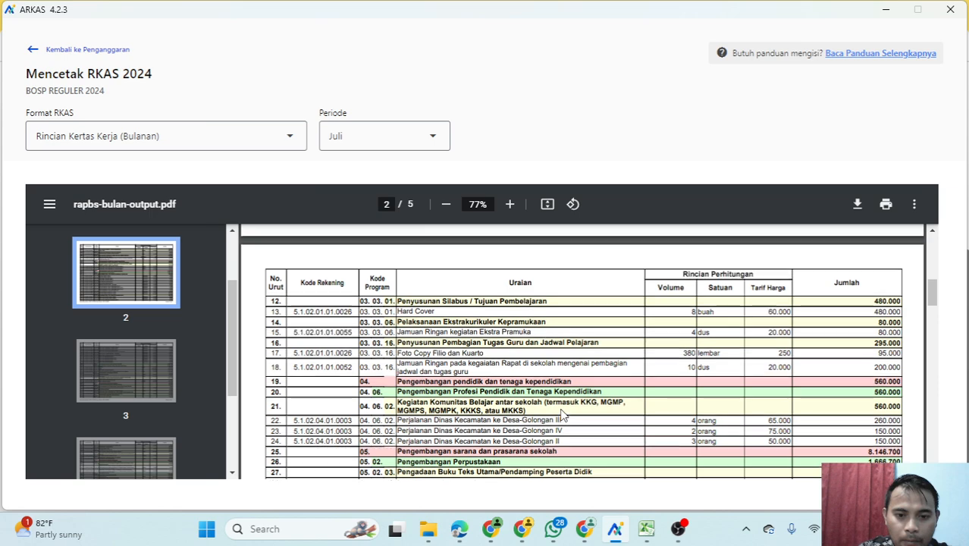
scroll(561, 415, "down", 12)
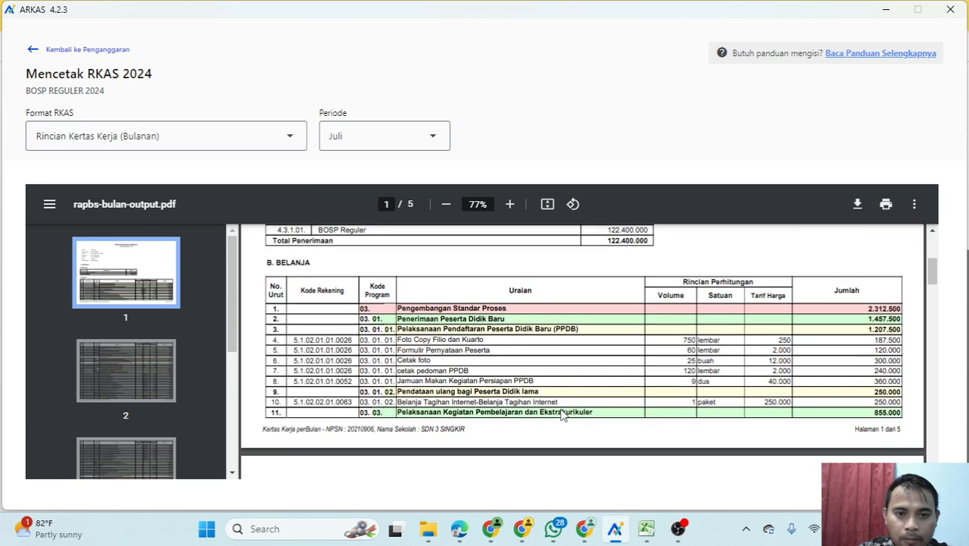
Set the period to Agustus, find the PANGRUMAT BASA SUNDA rows in the expense table, and dismiss the WhatsApp notification.
left_click(419, 134)
scroll(376, 257, "down", 4)
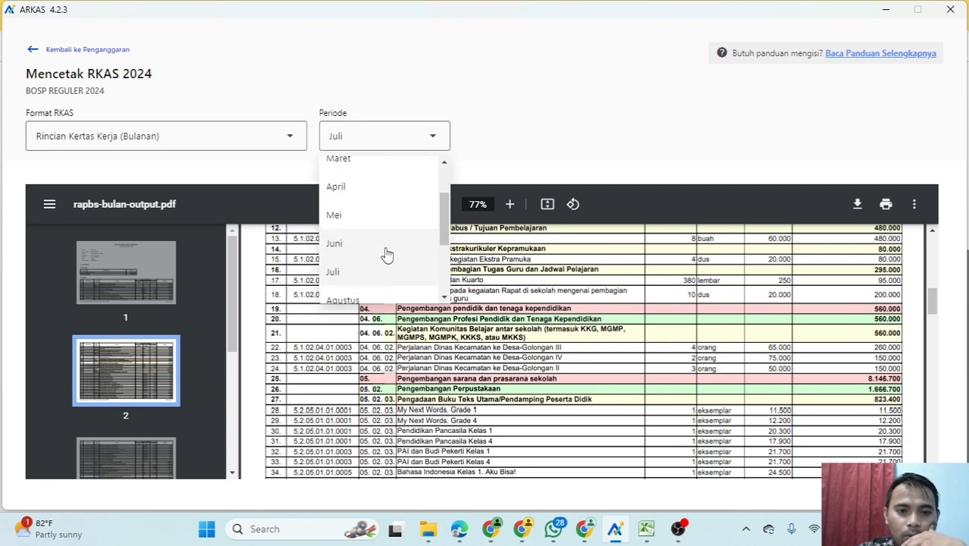
left_click(346, 229)
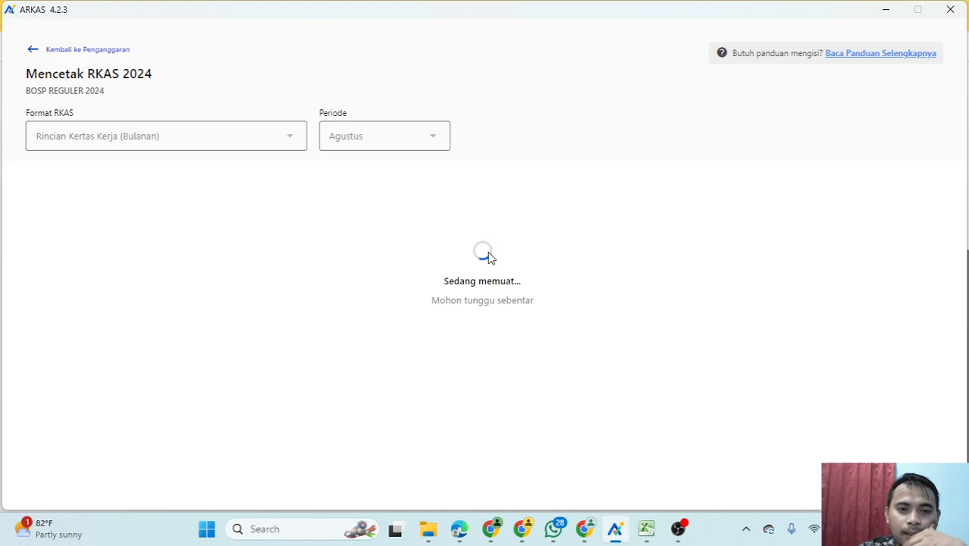
scroll(551, 322, "down", 3)
scroll(551, 322, "down", 3)
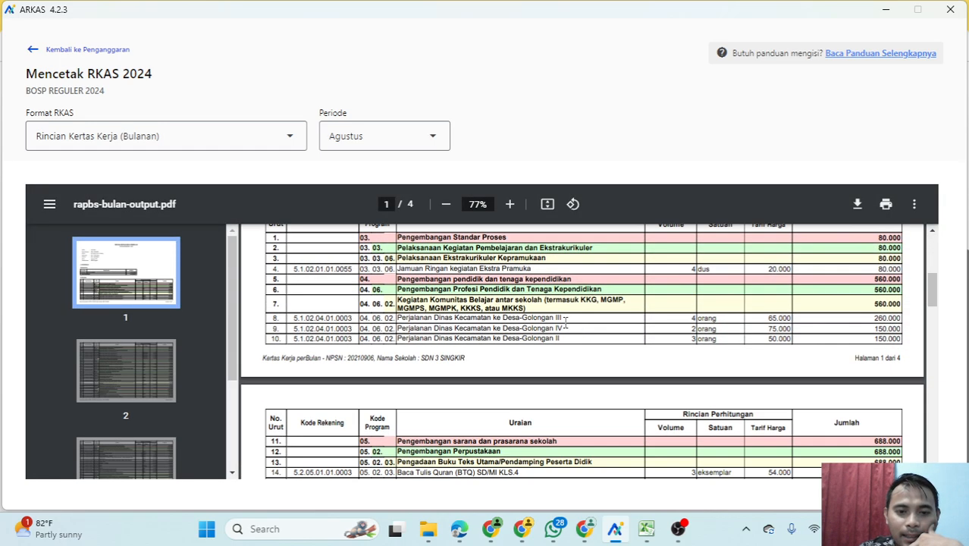
scroll(586, 332, "down", 3)
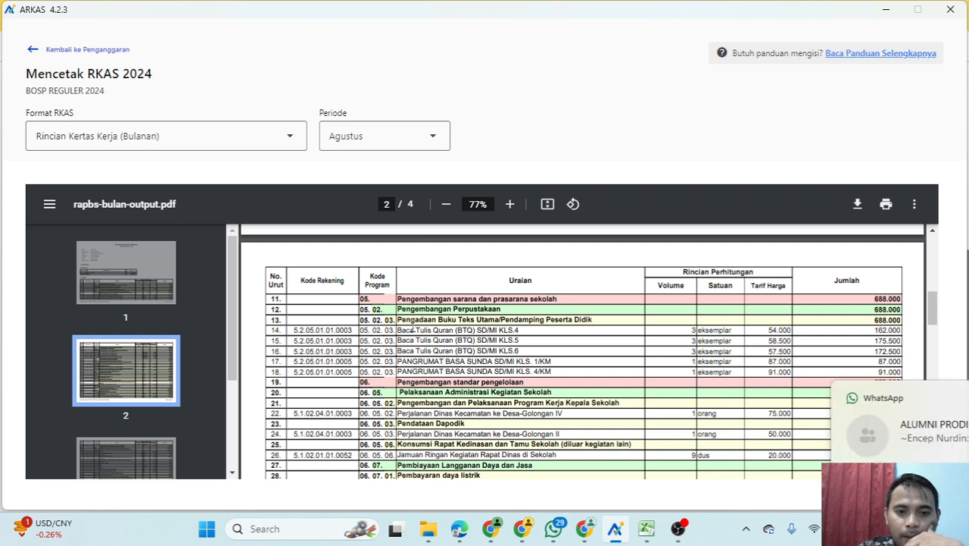
left_click(938, 399)
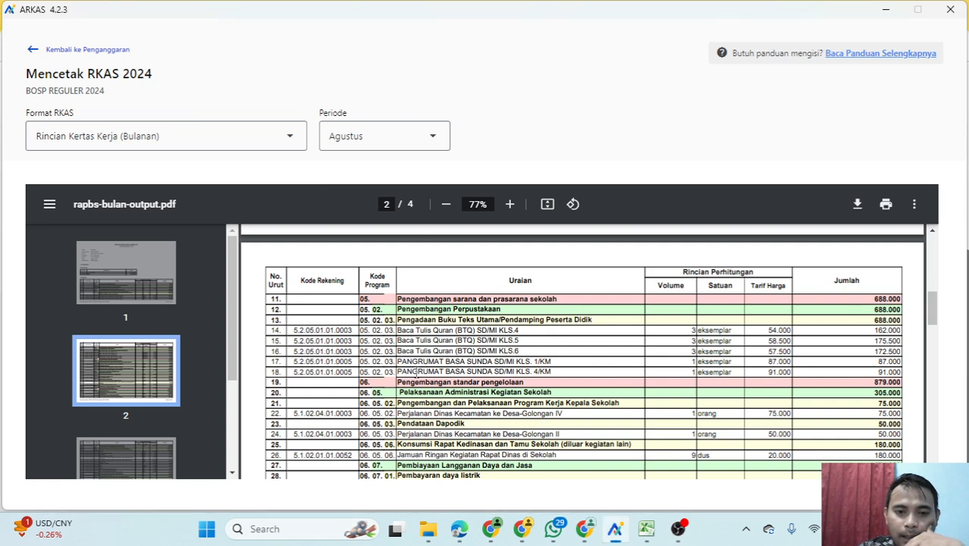
Identify the activity heading covering the PANGRUMAT BASA SUNDA SD/MI KLS. 1/KM row, then return to the SIPLah mapping page in Chrome.
left_click_drag(408, 362, 554, 362)
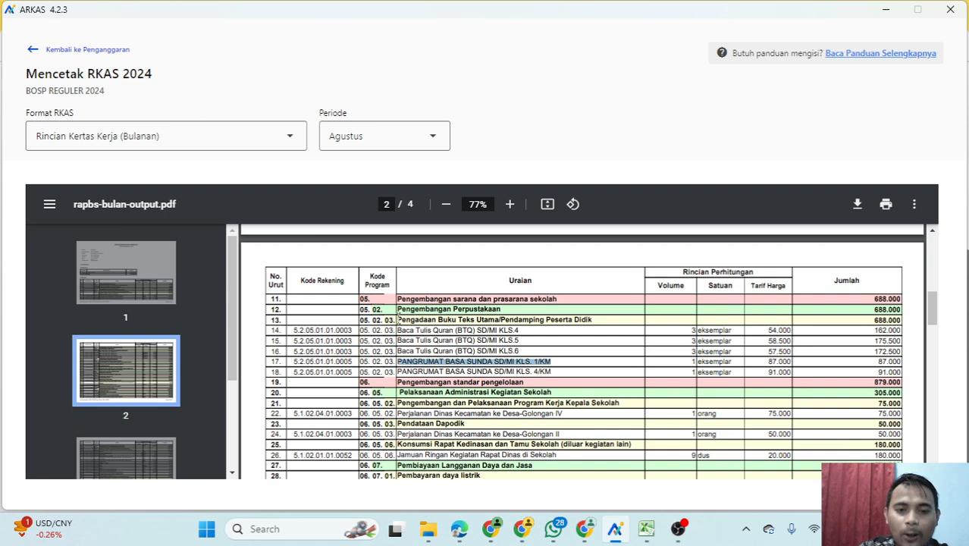
left_click_drag(398, 320, 592, 319)
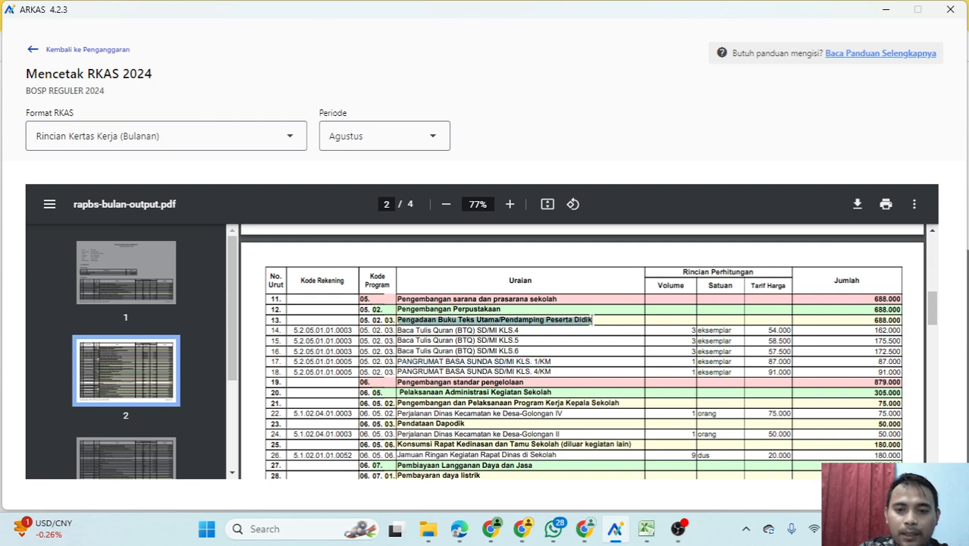
left_click(523, 533)
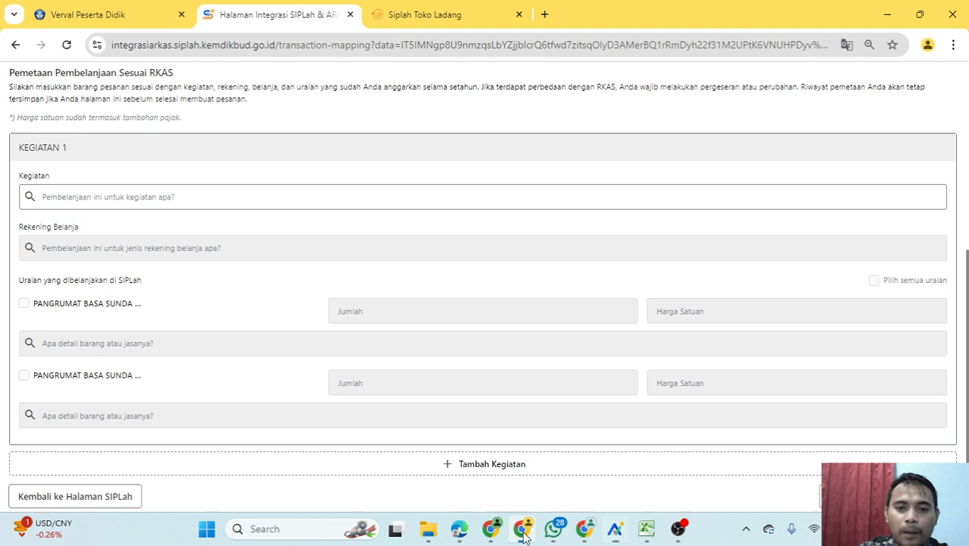
Search the Kegiatan 1 activities for "buku", recheck the ARKAS heading, and choose Pengadaan Buku Teks Utama/Pendamping Guru.
left_click(209, 196)
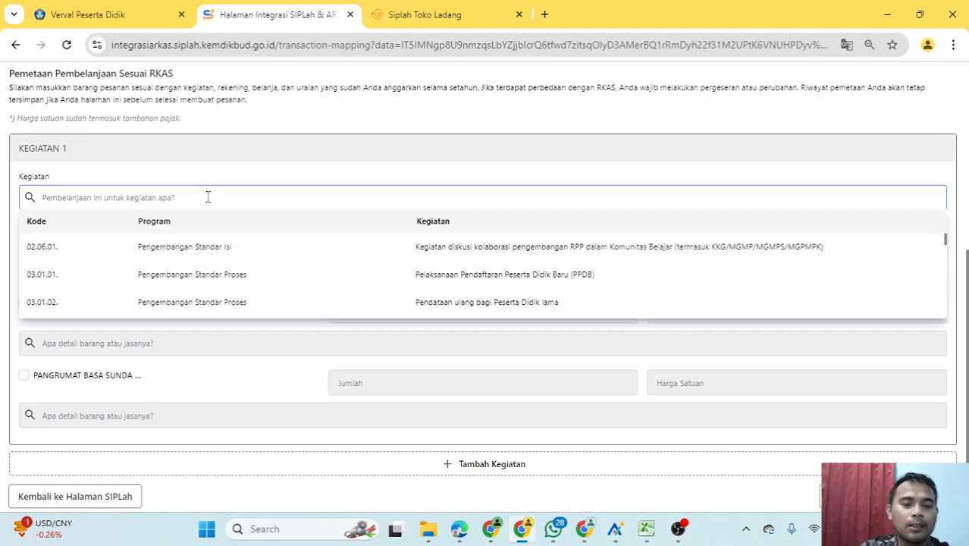
type("buku")
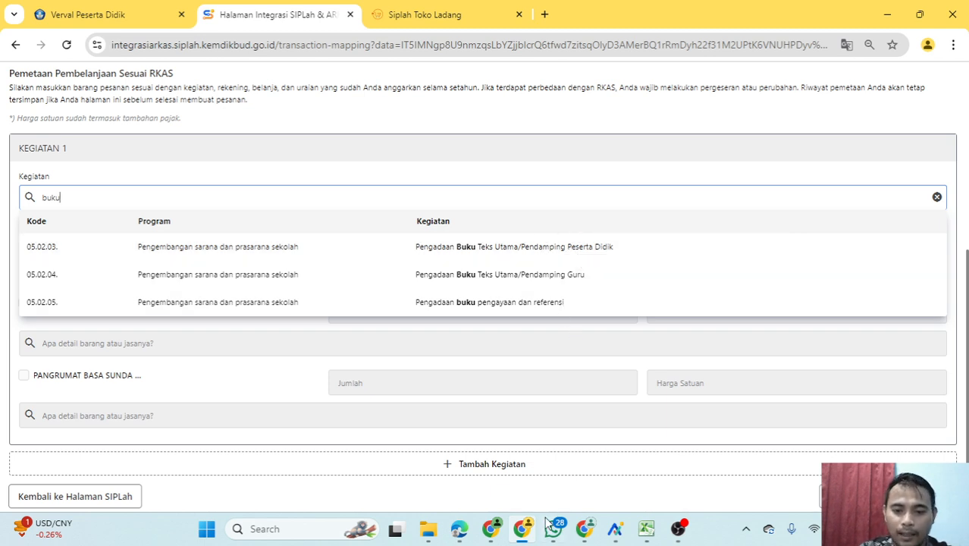
left_click(521, 533)
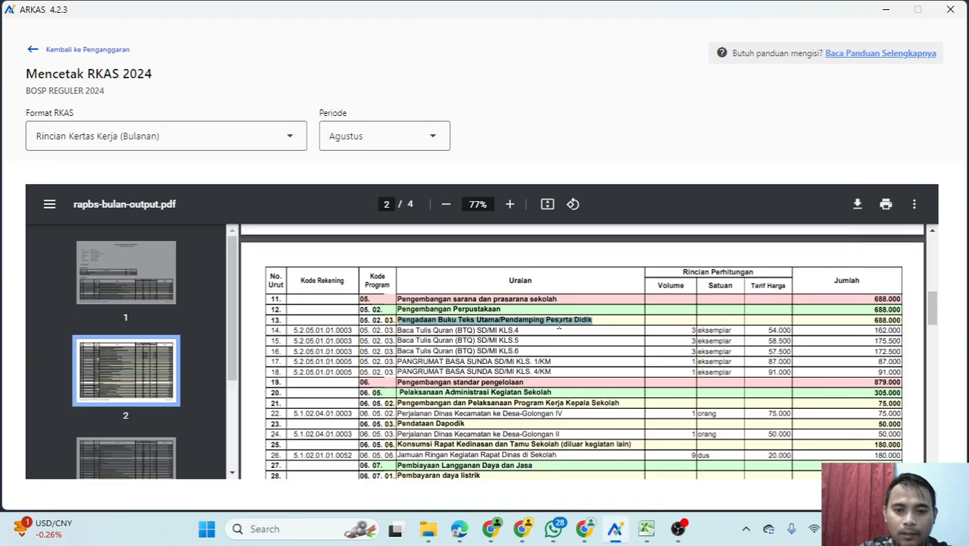
left_click(520, 530)
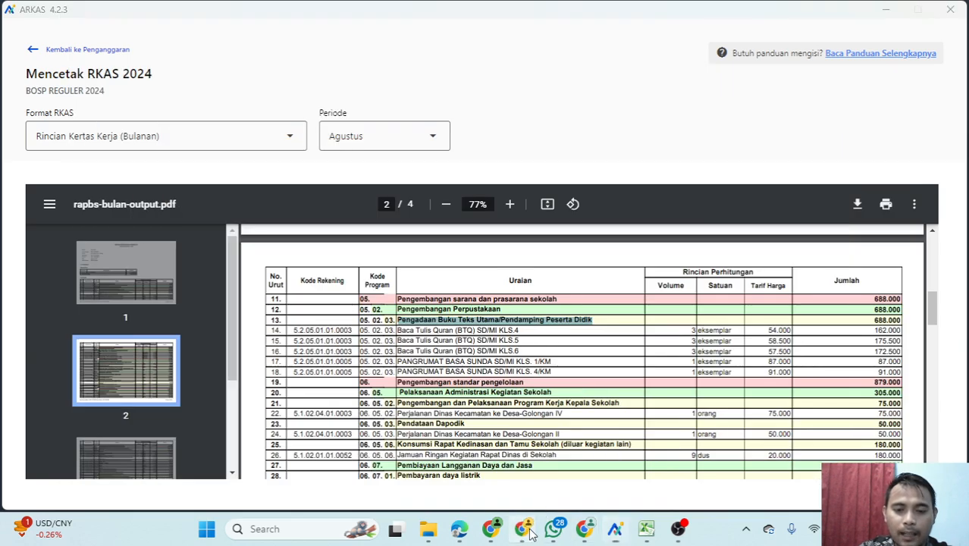
left_click(303, 197)
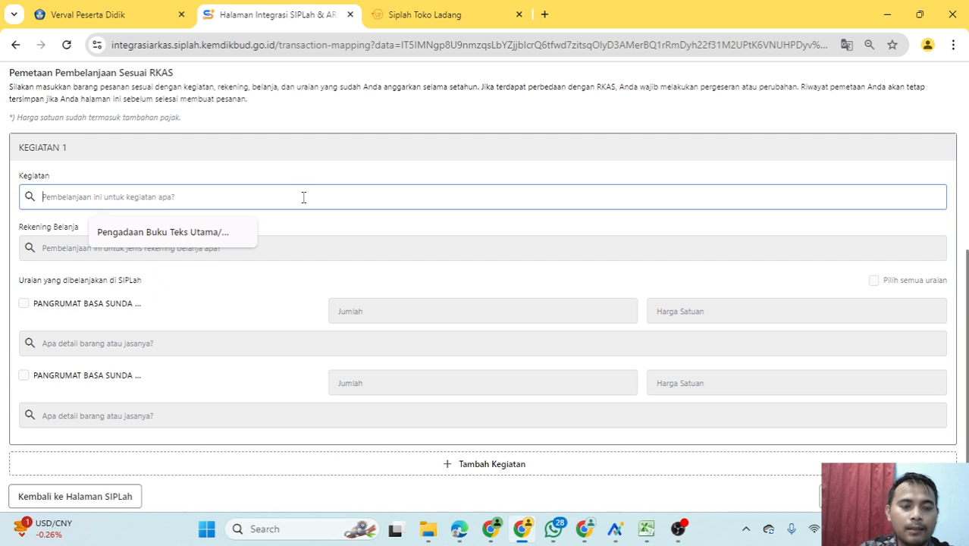
type("buku")
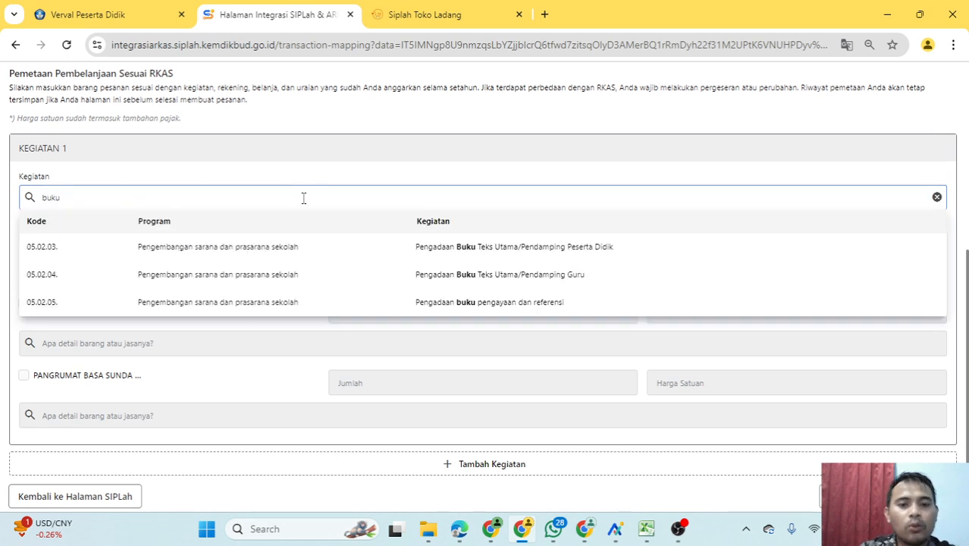
left_click(520, 282)
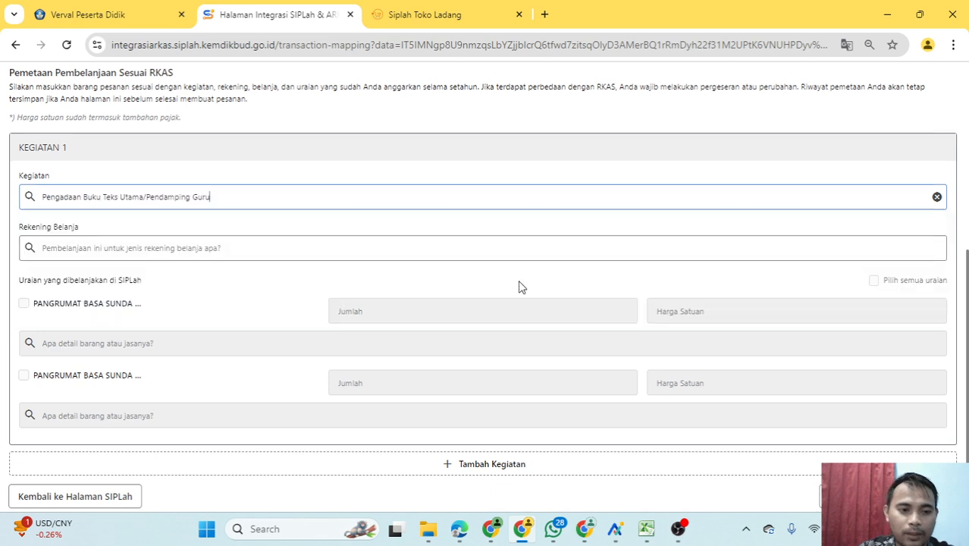
Set the Rekening Belanja under the Pendamping Guru activity to 5.2.05.01.01.0005, Belanja Modal Buku Ilmu Bahasa.
left_click(205, 250)
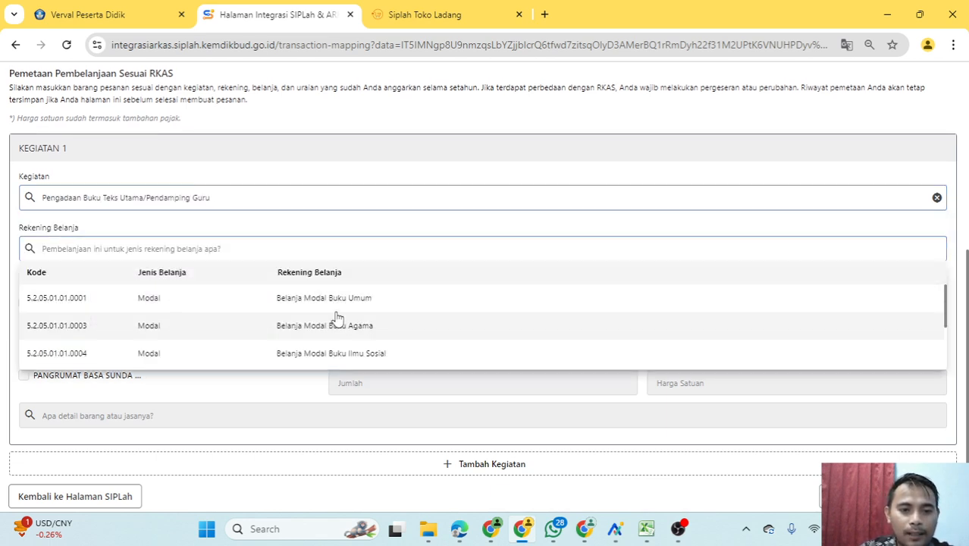
scroll(426, 339, "down", 3)
scroll(427, 341, "up", 3)
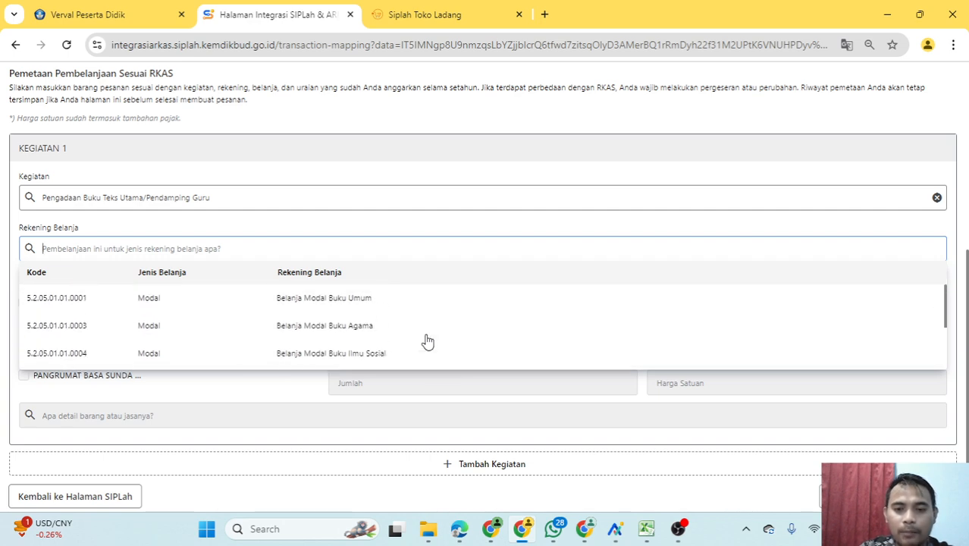
scroll(427, 341, "up", 2)
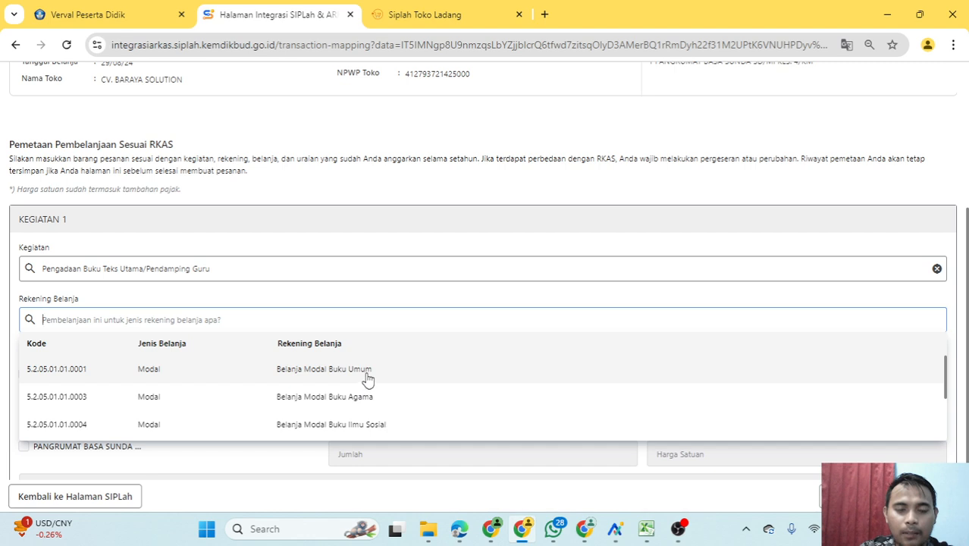
scroll(436, 384, "down", 2)
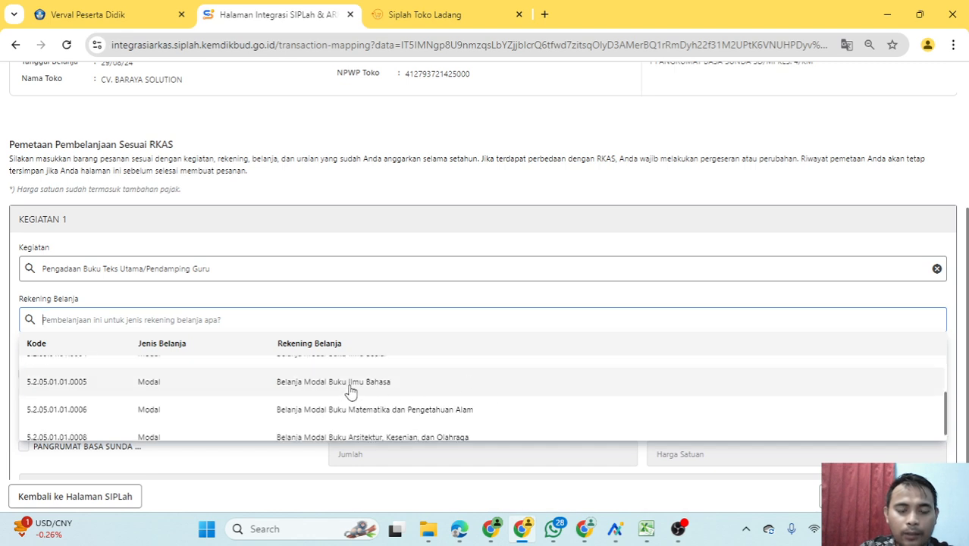
left_click(351, 387)
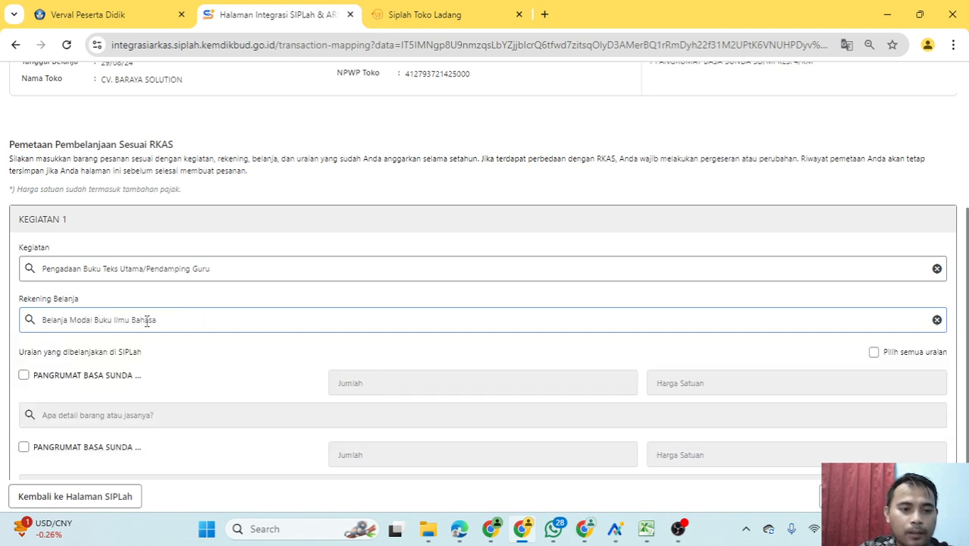
scroll(332, 307, "down", 1)
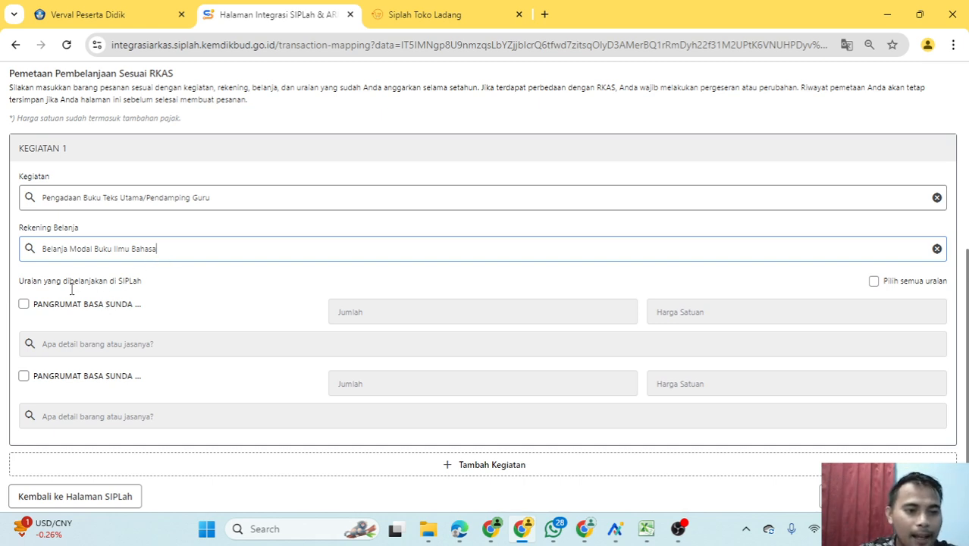
Include the first PANGRUMAT BASA SUNDA item and search its budget details for "pang" and "sunda".
left_click(24, 304)
left_click(185, 343)
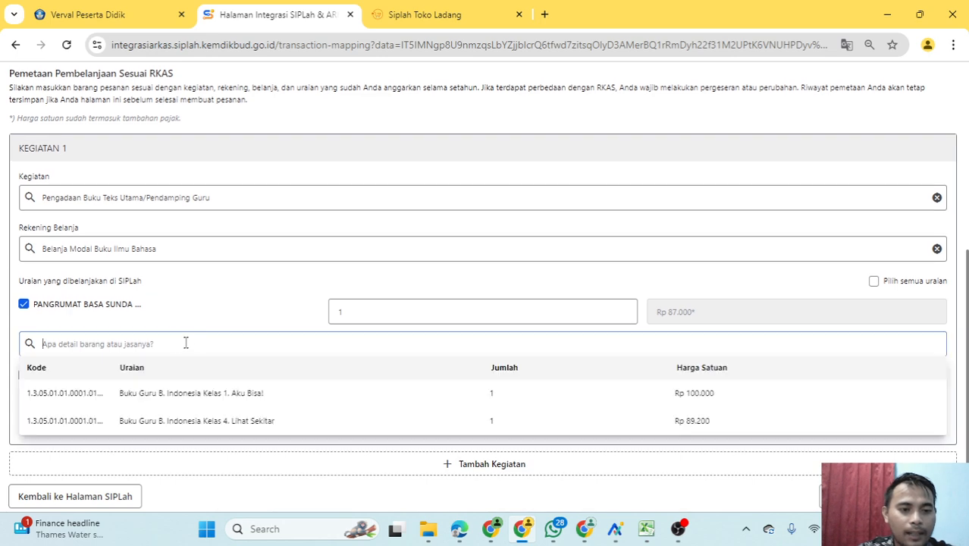
type("pang")
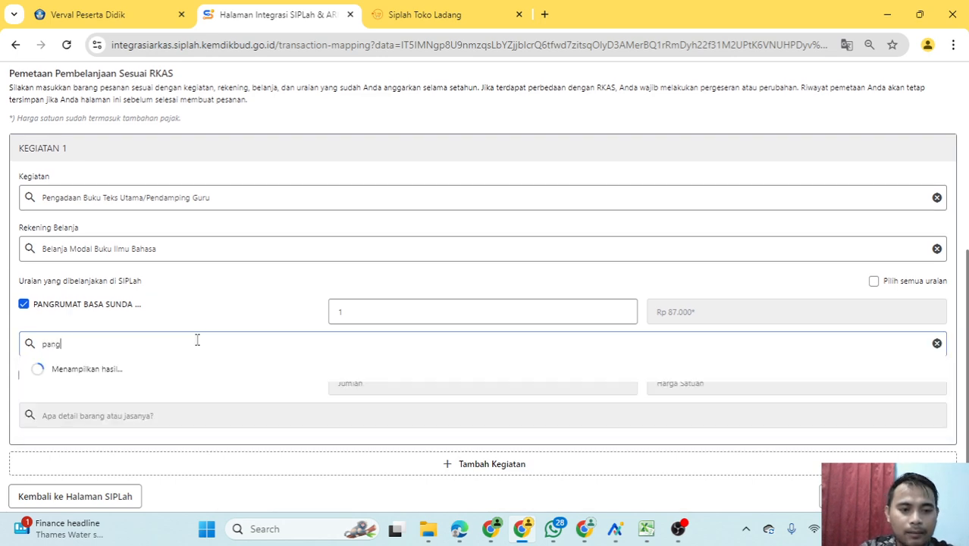
key("BackSpace")
key("BackSpace")
key("BackSpace")
key("BackSpace")
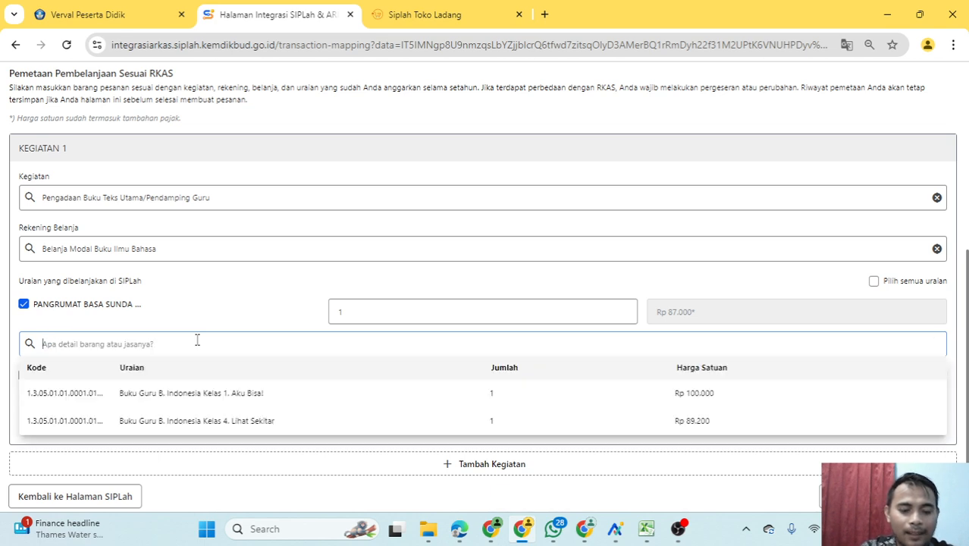
type("sunda")
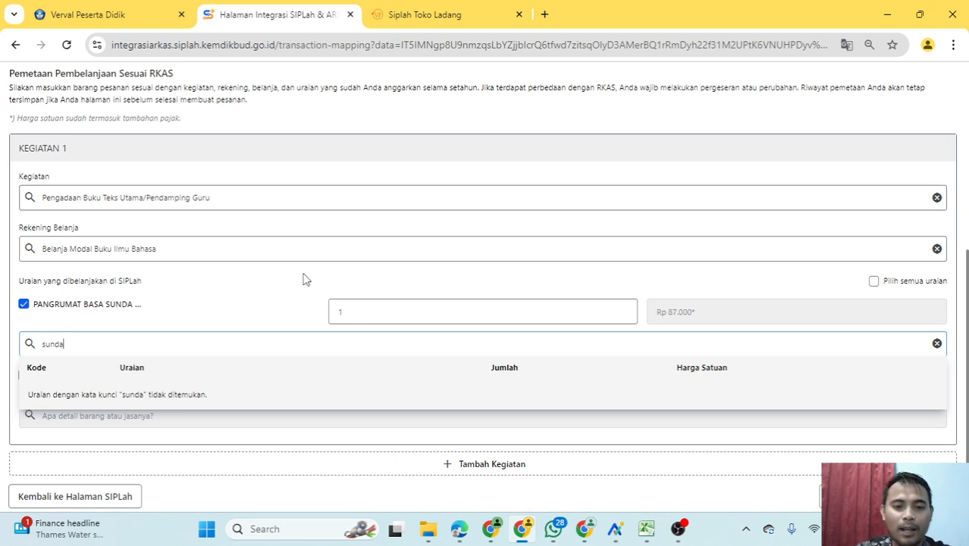
Recheck in ARKAS which procurement activity contains the PANGRUMAT BASA SUNDA rows, and return to the mapping page in Chrome.
left_click(615, 530)
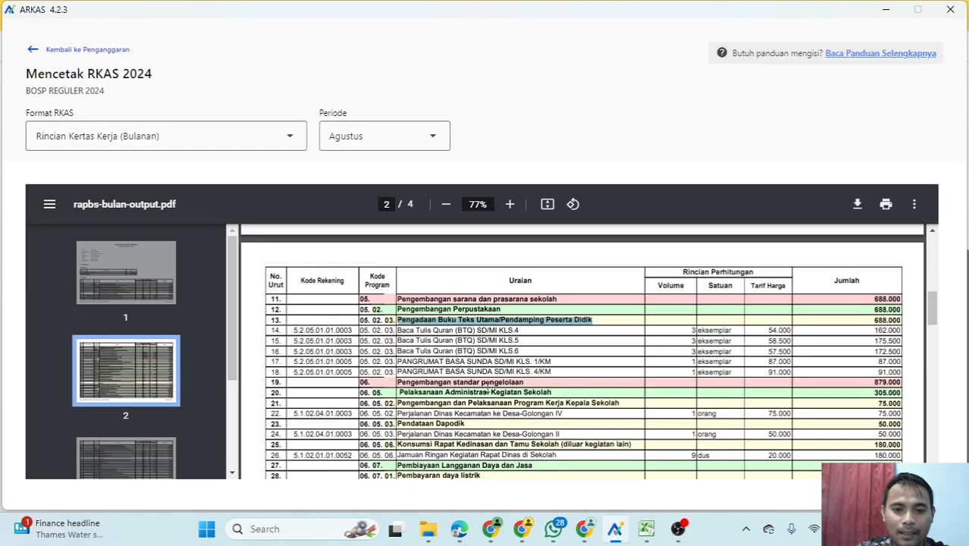
left_click(400, 319)
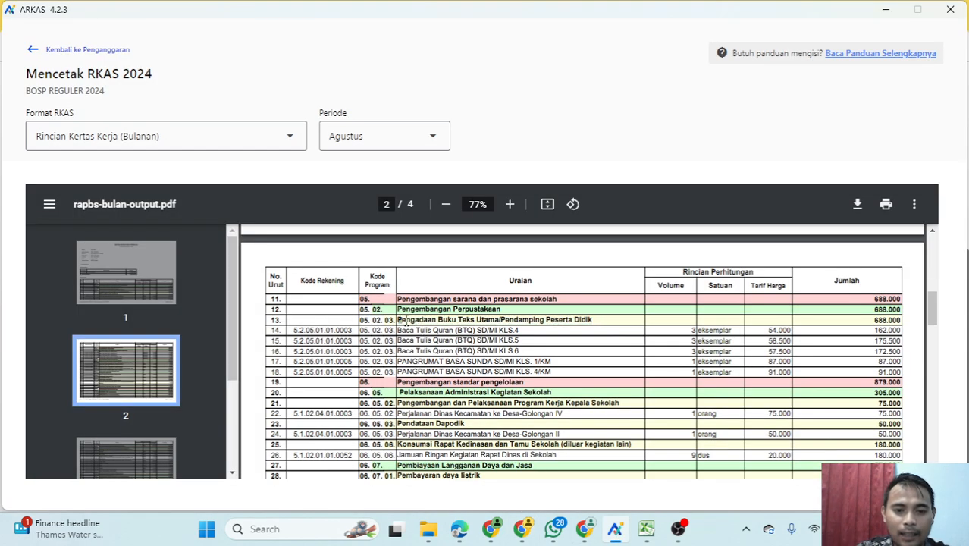
left_click_drag(404, 321, 584, 318)
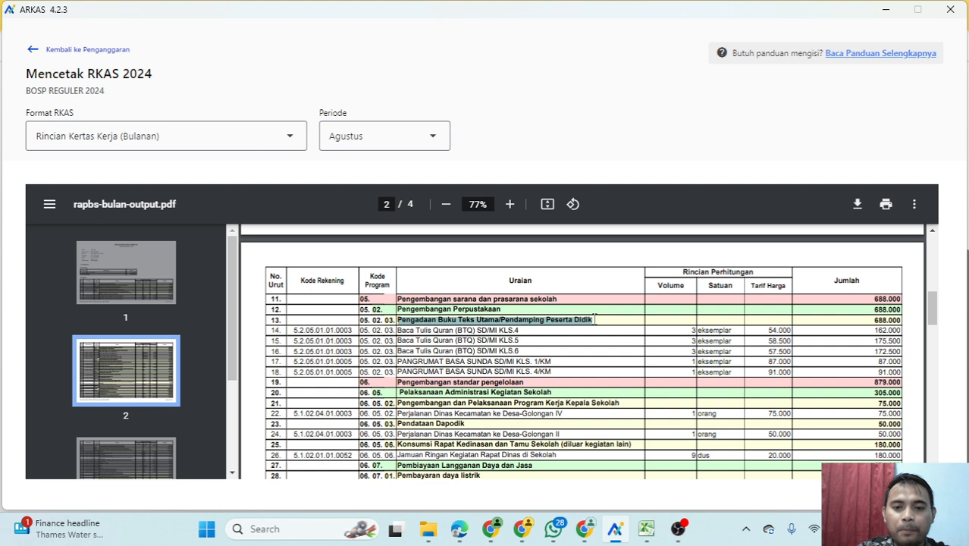
left_click(527, 530)
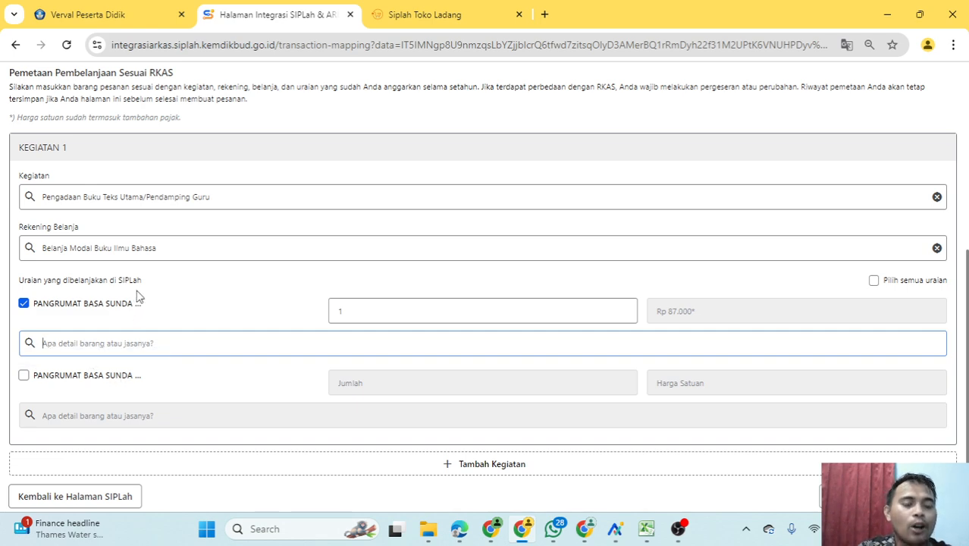
Compare the chosen Kegiatan with ARKAS, try finding "pangru" in the first item's budget details, and clear that search.
left_click(133, 343)
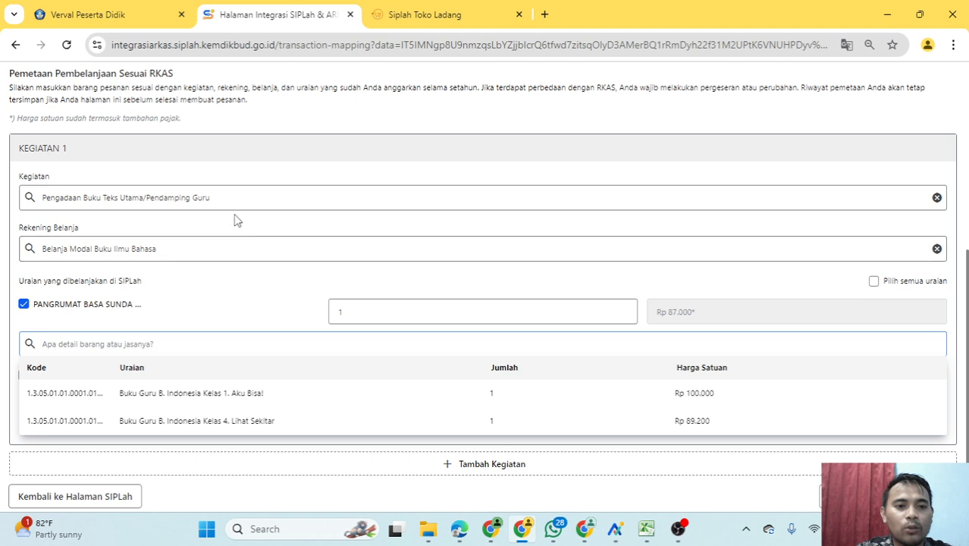
left_click_drag(285, 196, 43, 198)
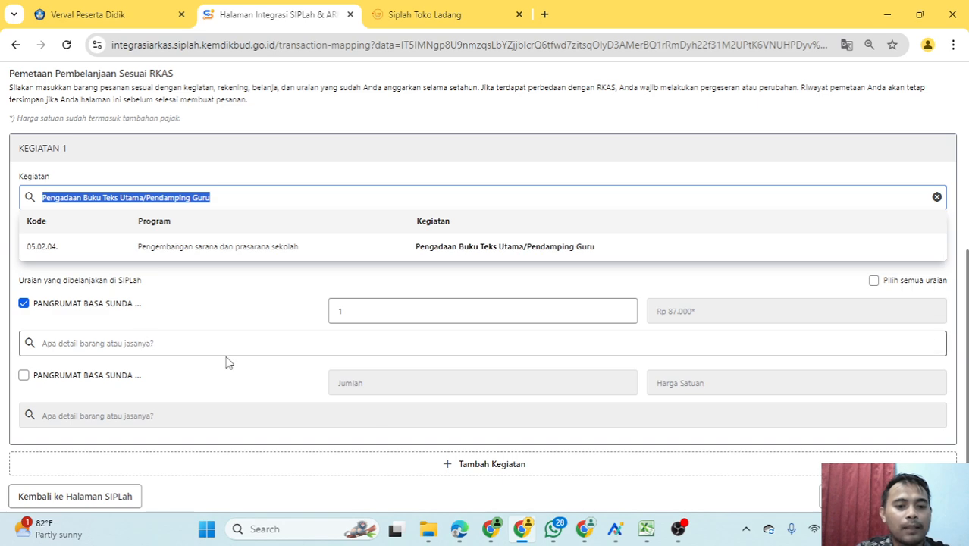
left_click(617, 530)
left_click(617, 530)
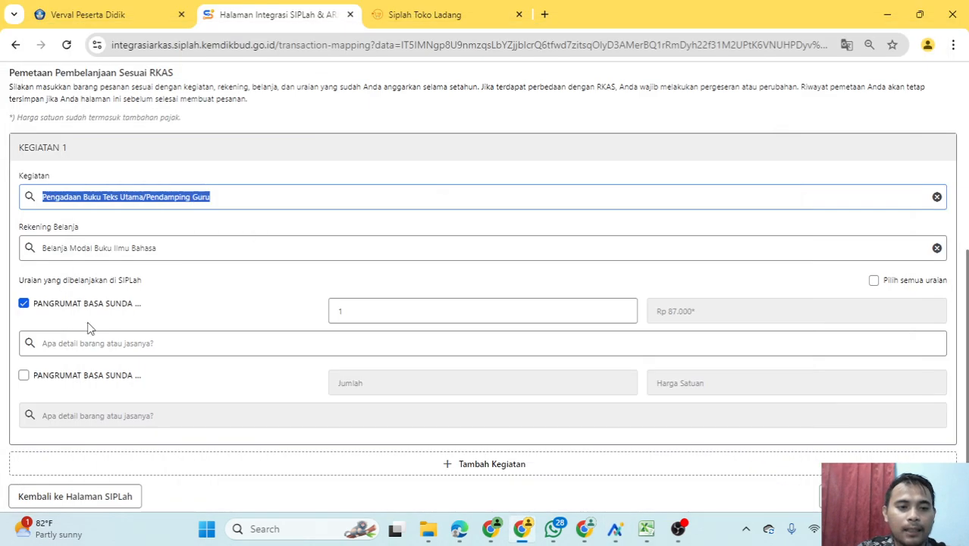
left_click(108, 344)
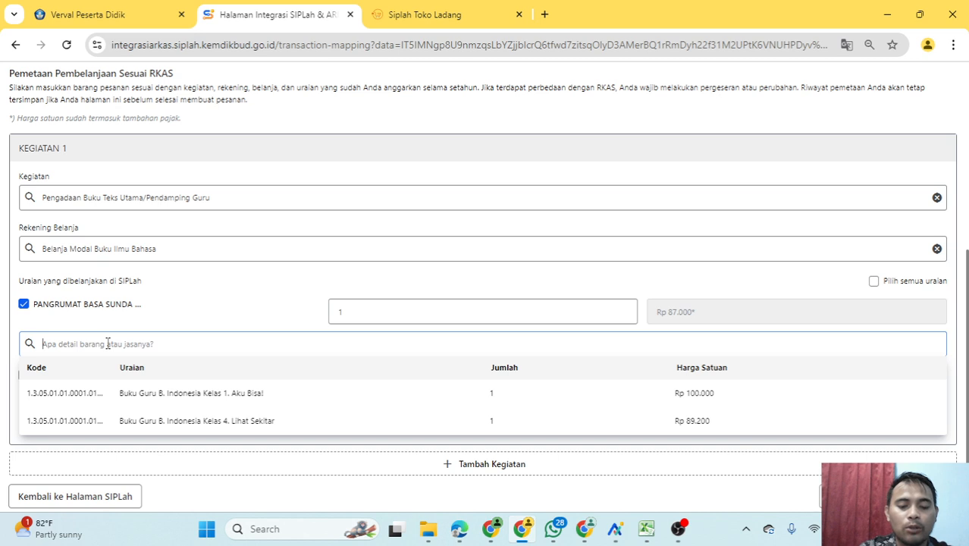
type("pangru")
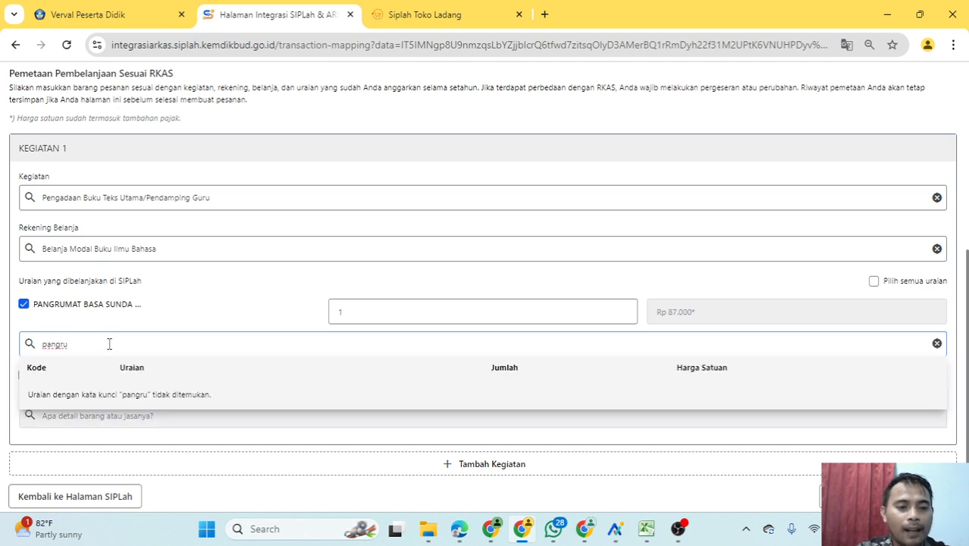
left_click(938, 344)
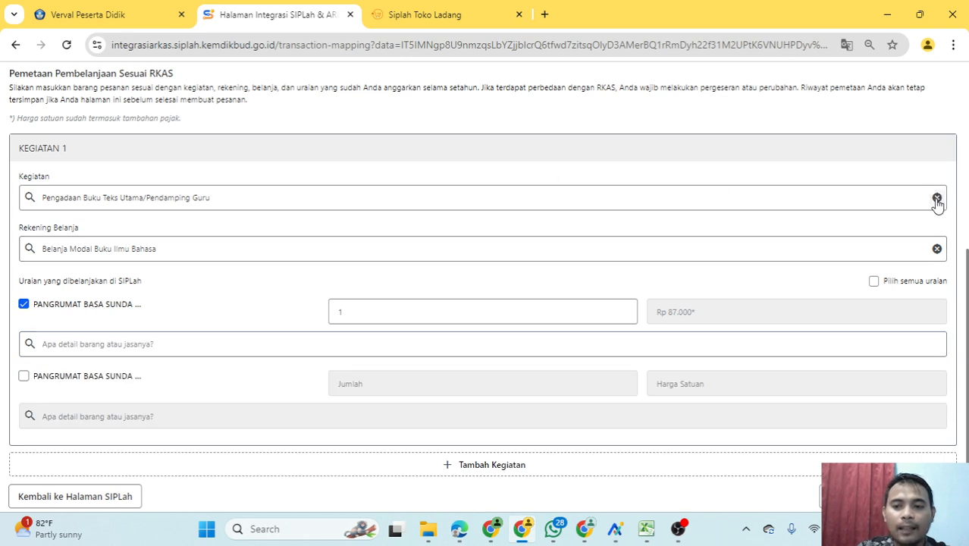
Replace the Kegiatan 1 activity with Pengadaan Buku Teks Utama/Pendamping Peserta Didik, found by searching for "buku".
left_click(936, 198)
left_click(589, 201)
type("buku")
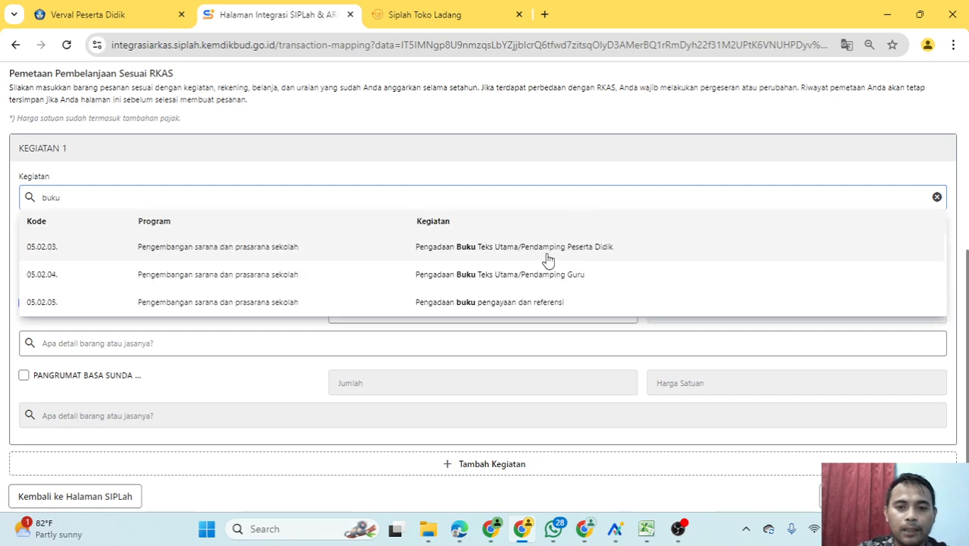
left_click(546, 252)
Set the Rekening Belanja for the Peserta Didik activity to Belanja Modal Buku Ilmu Bahasa.
left_click(267, 244)
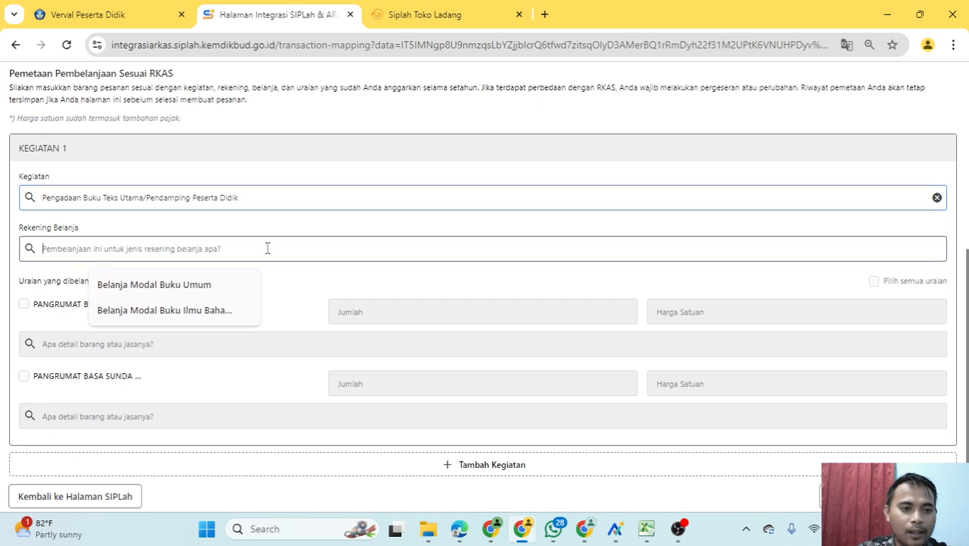
scroll(402, 322, "down", 4)
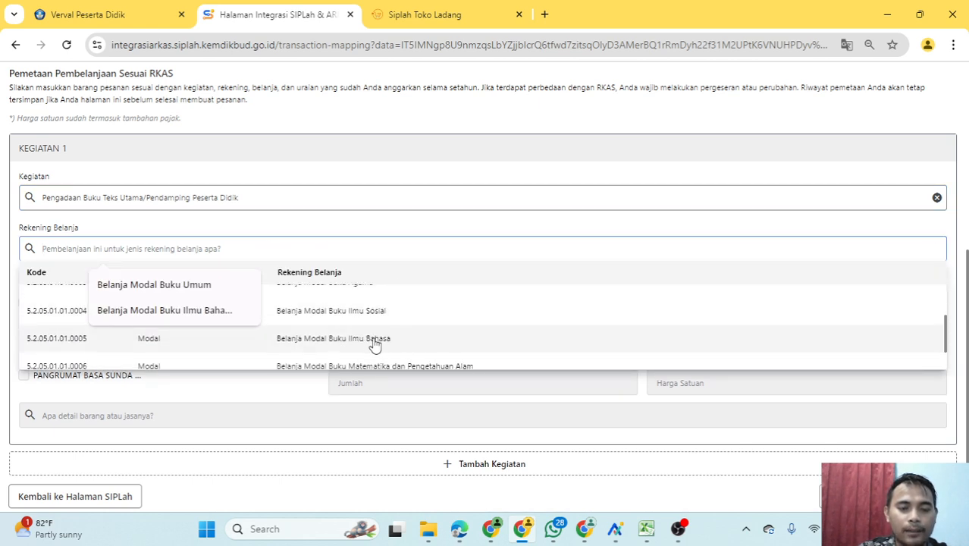
left_click(373, 339)
left_click(288, 245)
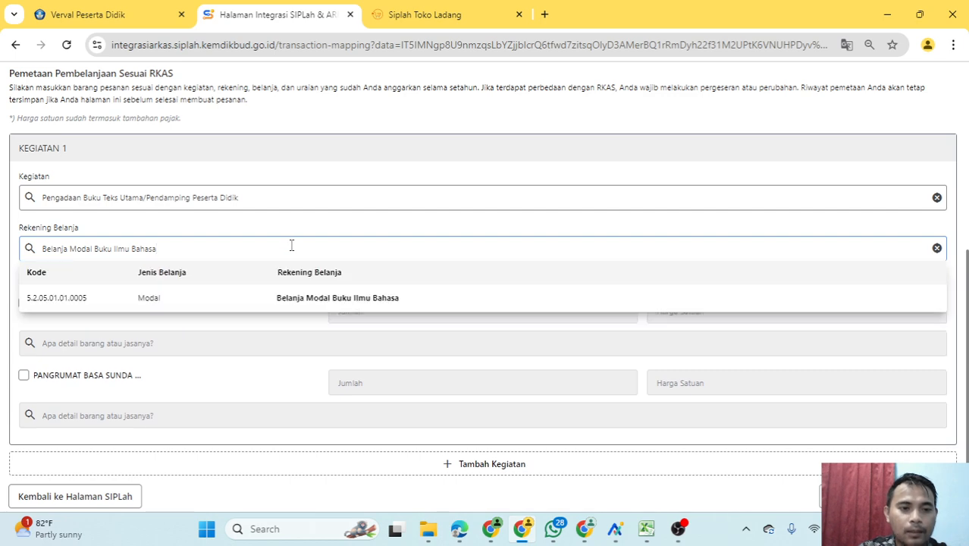
left_click(369, 297)
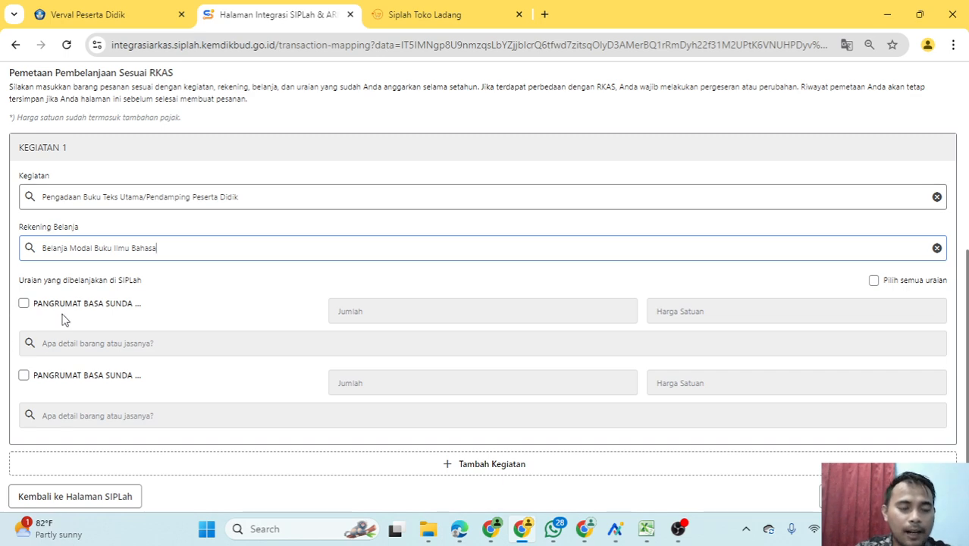
Include the first PANGRUMAT BASA SUNDA item in Kegiatan 1 and compare the chosen activity with the ARKAS budget printout.
left_click(24, 304)
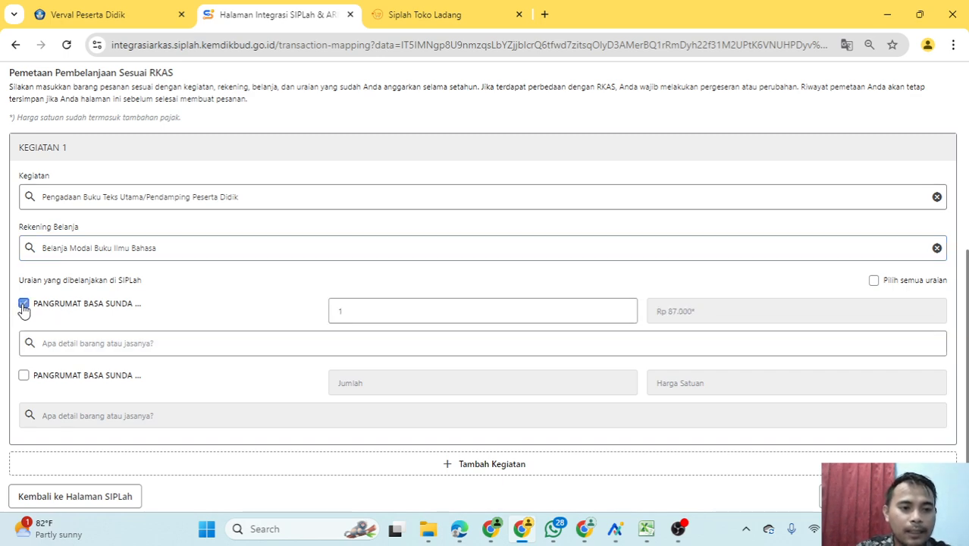
left_click(138, 348)
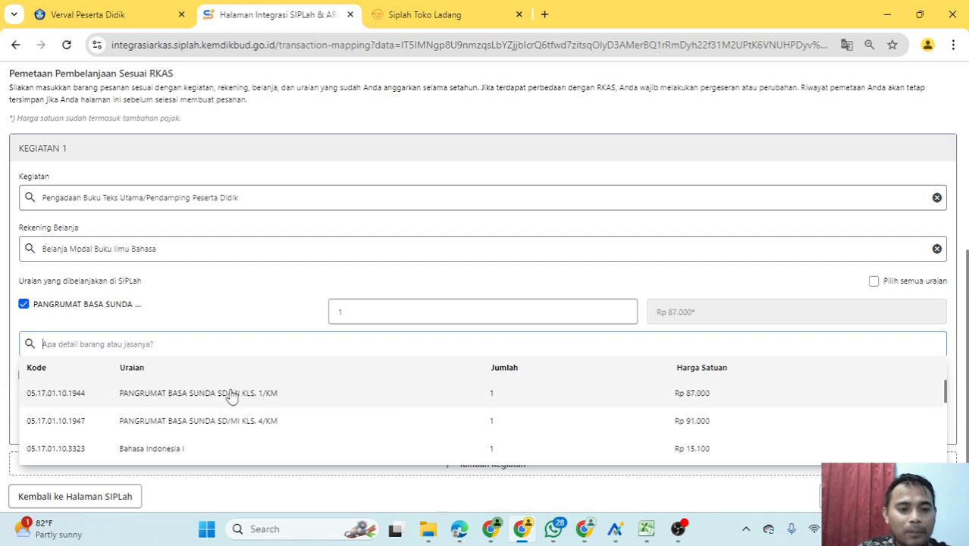
left_click_drag(242, 196, 50, 206)
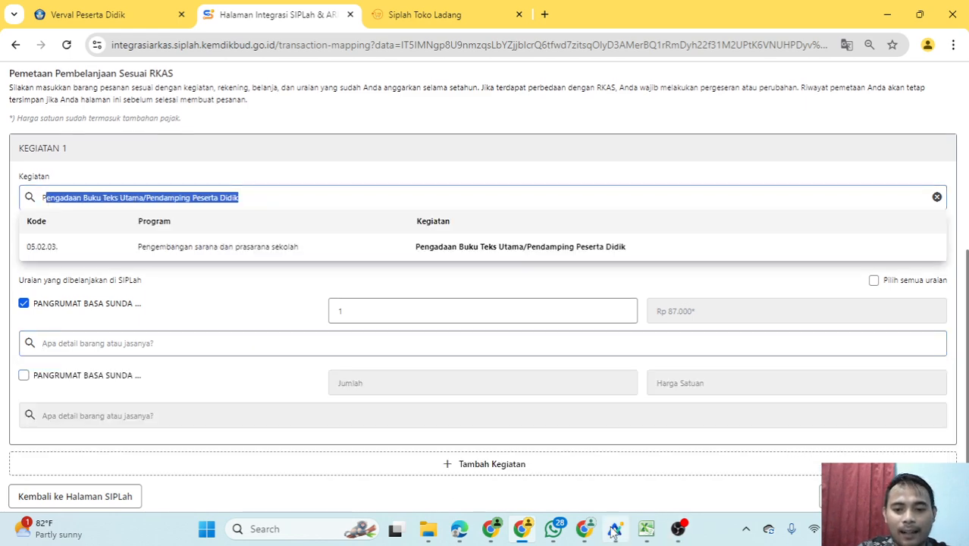
left_click(615, 528)
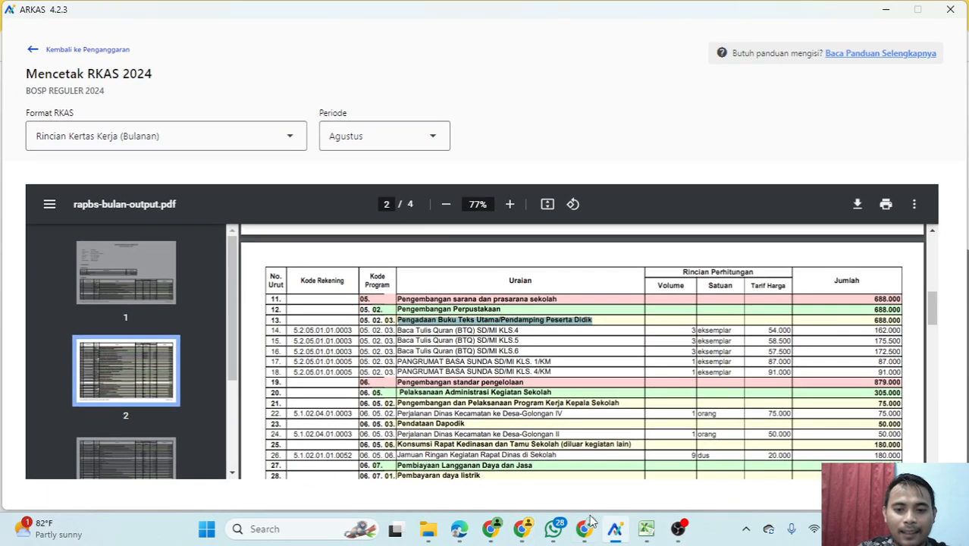
left_click(531, 530)
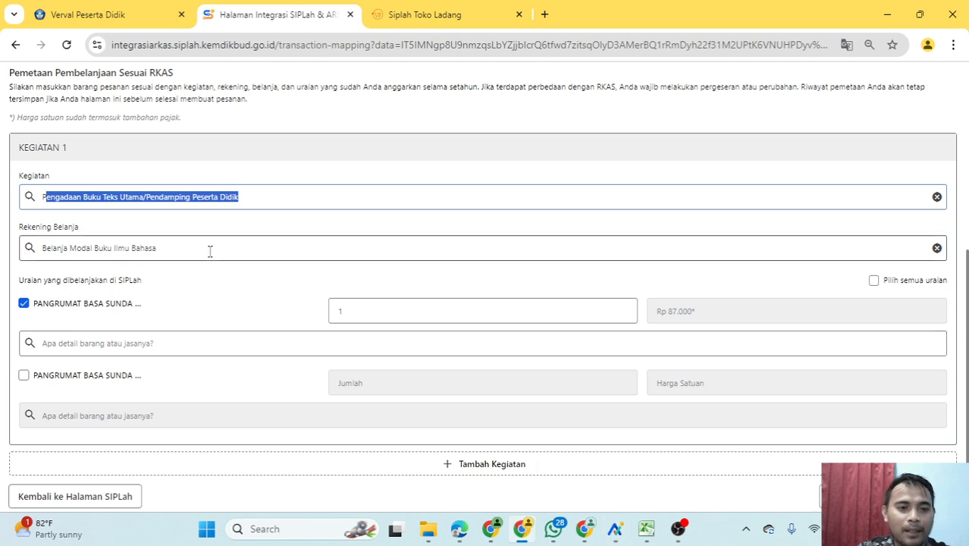
left_click(273, 228)
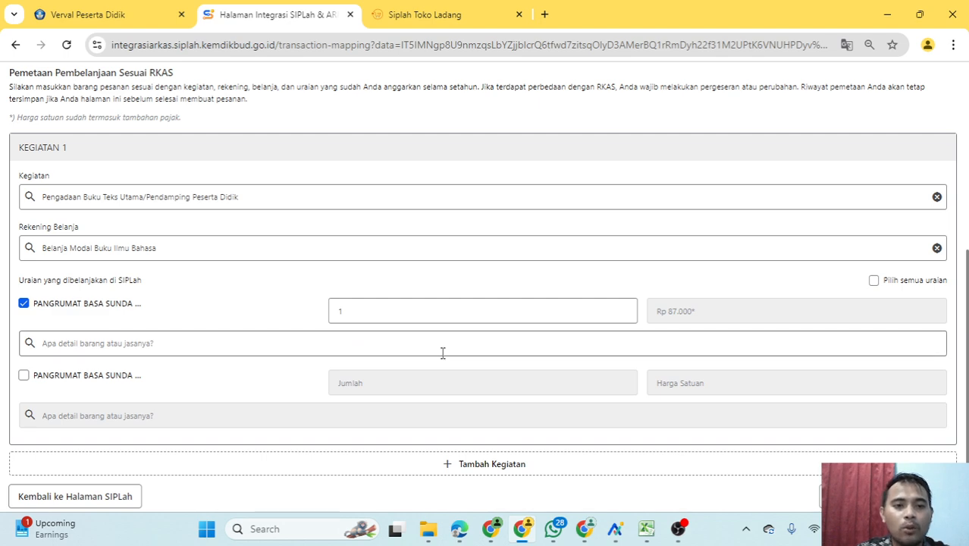
left_click(238, 197)
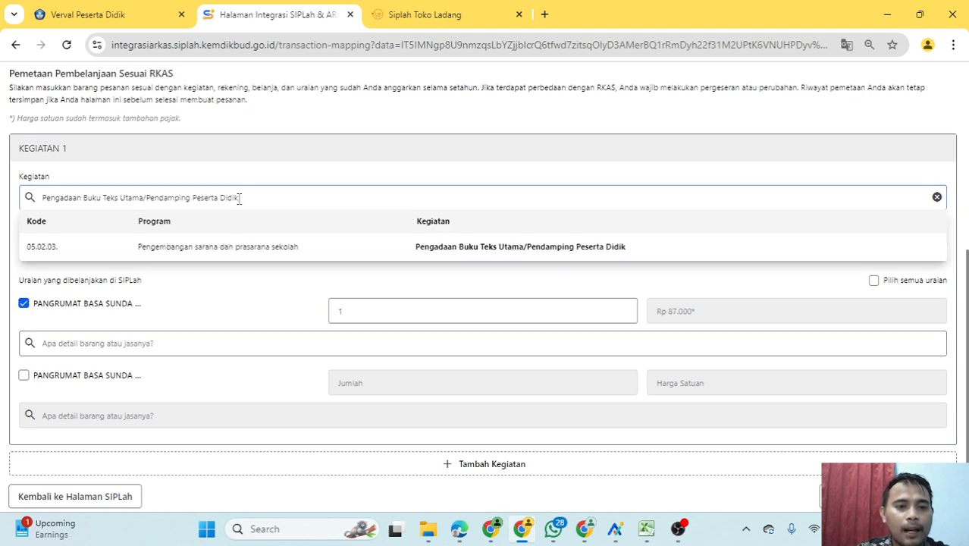
left_click(241, 287)
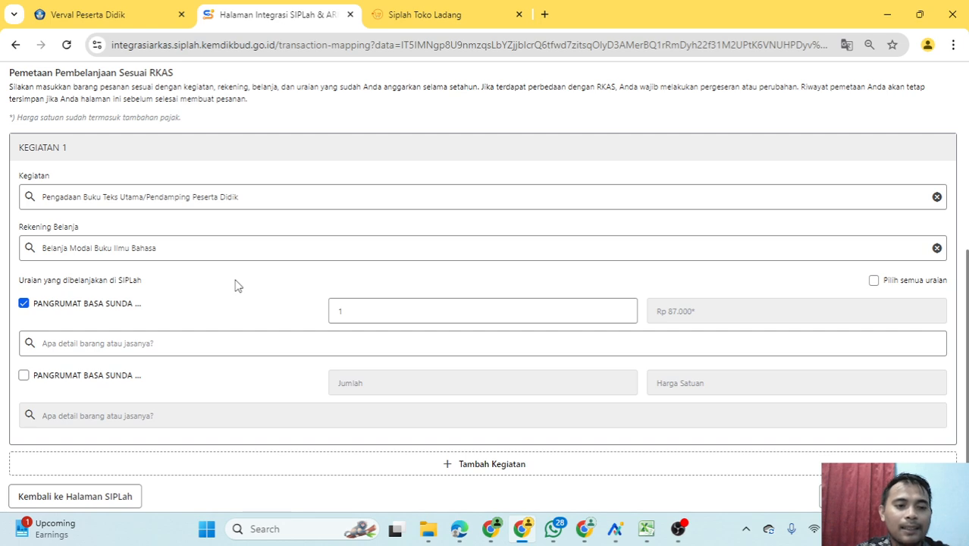
Match the first item in Kegiatan 1 to the budget detail PANGRUMAT BASA SUNDA SD/MI KLS. 1/KM.
left_click(95, 344)
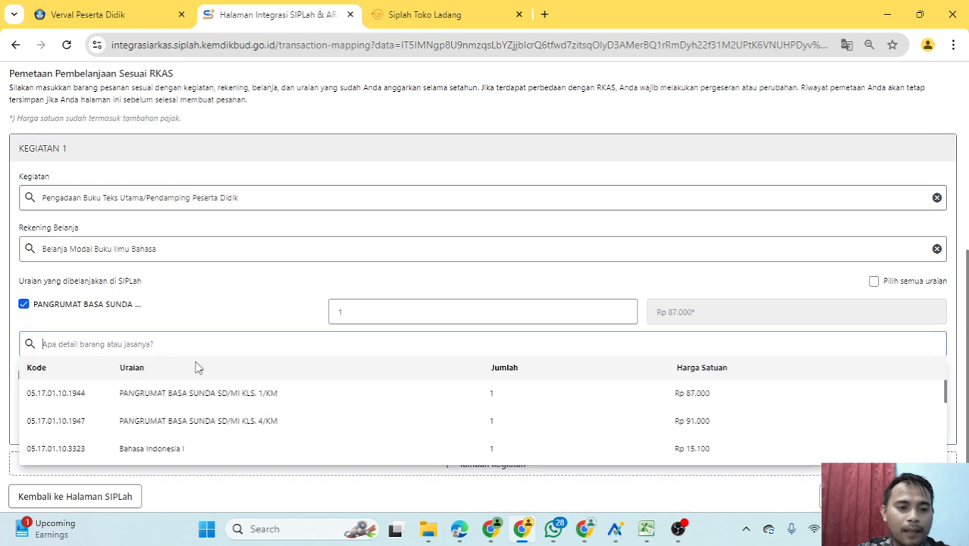
left_click(257, 401)
scroll(45, 380, "down", 1)
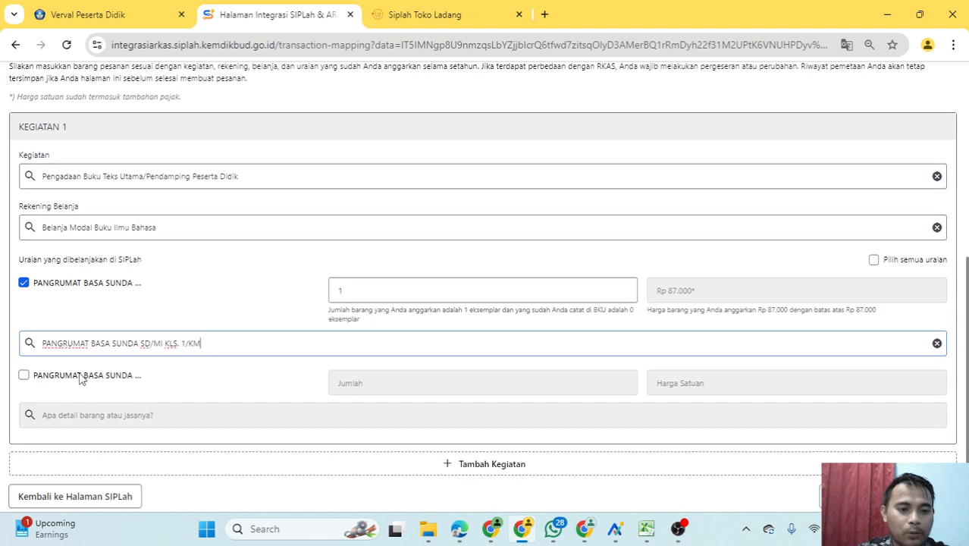
Include the second item in Kegiatan 1 and match it to the budget detail PANGRUMAT BASA SUNDA SD/MI KLS. 4/KM.
left_click(23, 374)
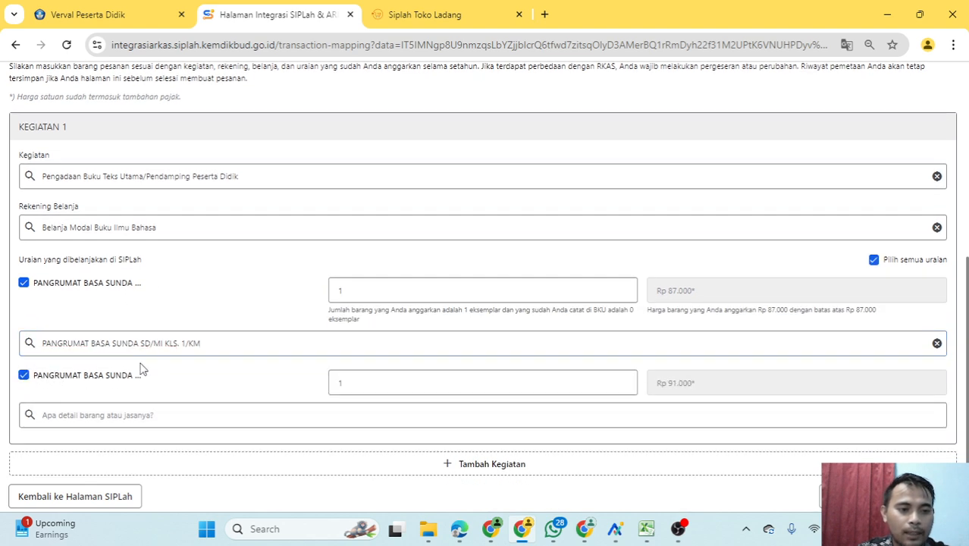
left_click(89, 417)
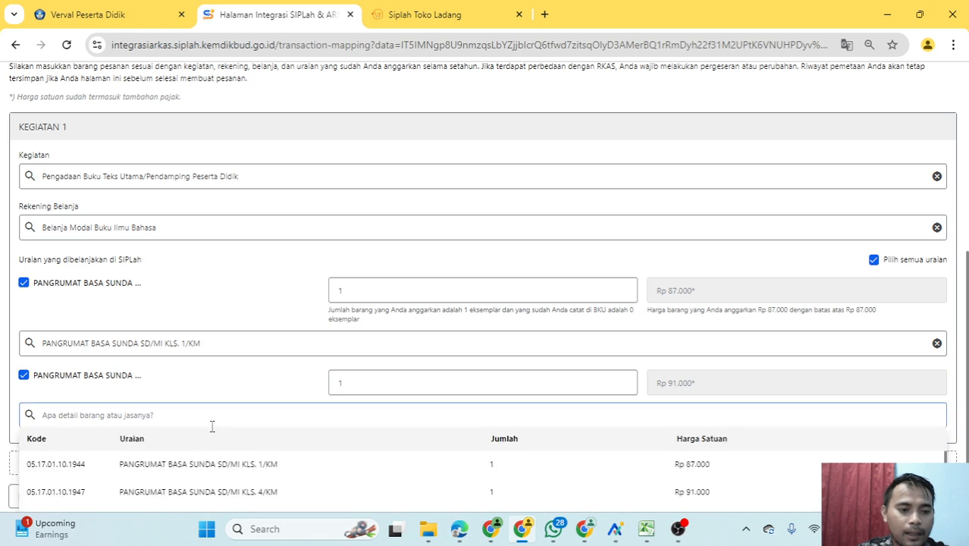
left_click(253, 493)
scroll(254, 399, "down", 1)
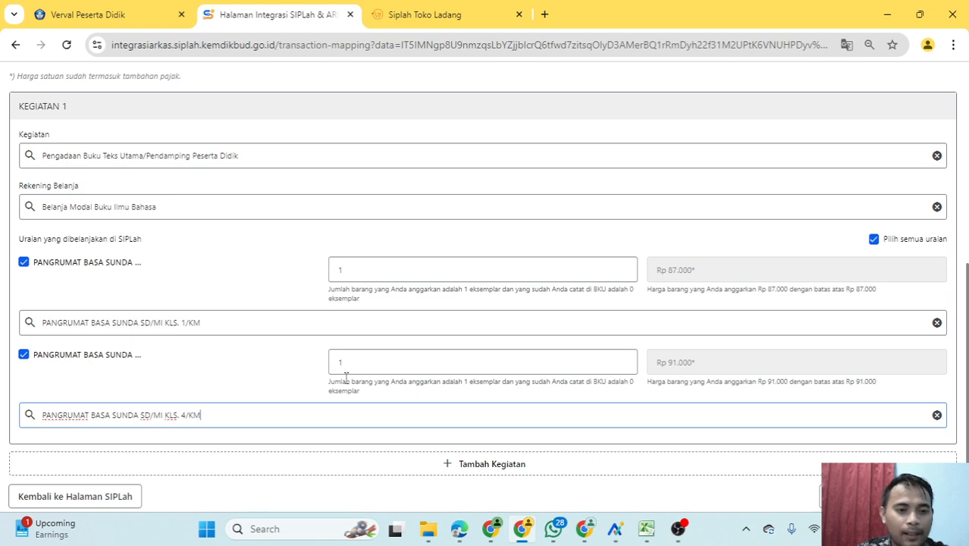
scroll(333, 351, "up", 1)
scroll(351, 339, "down", 1)
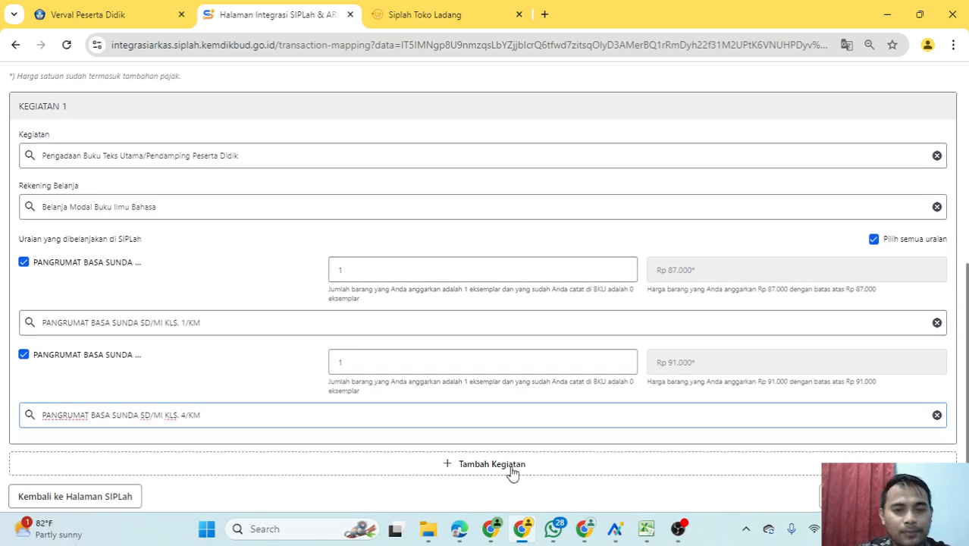
Take the second PANGRUMAT BASA SUNDA item out of Kegiatan 1 and add a second Kegiatan to the mapping.
left_click(470, 471)
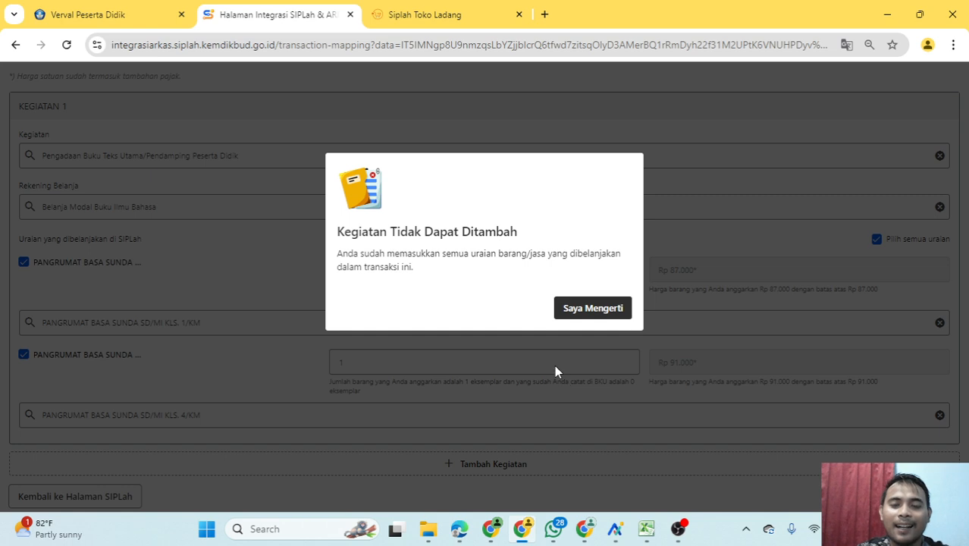
left_click(597, 311)
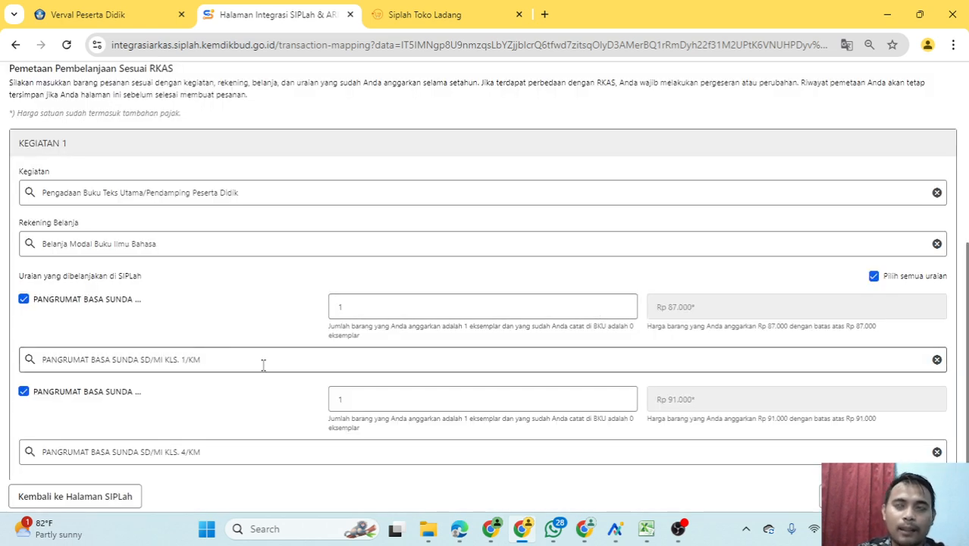
left_click(24, 392)
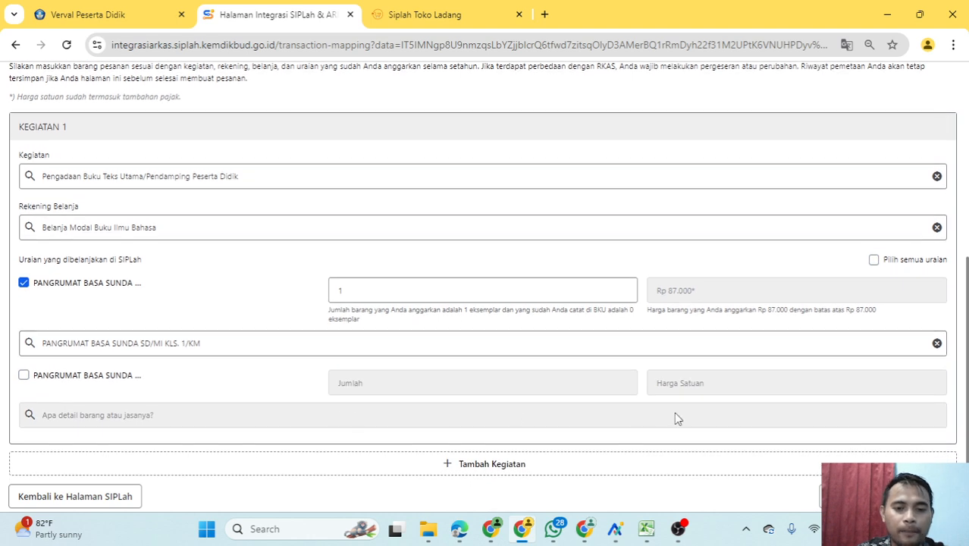
left_click(478, 470)
scroll(400, 410, "down", 2)
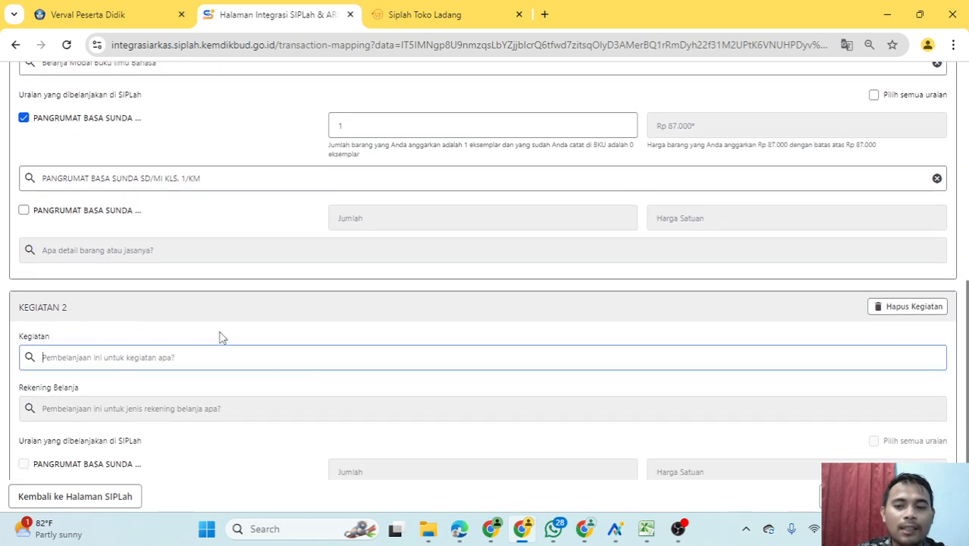
Set the Kegiatan 2 activity to Pengadaan Buku Teks Utama/Pendamping Guru, found by searching for "buku".
scroll(224, 338, "down", 1)
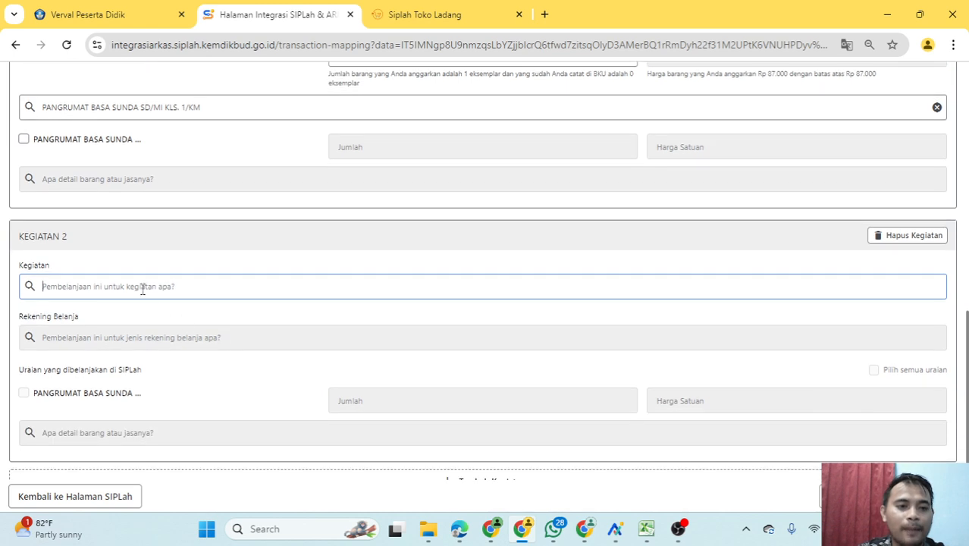
scroll(113, 289, "up", 2)
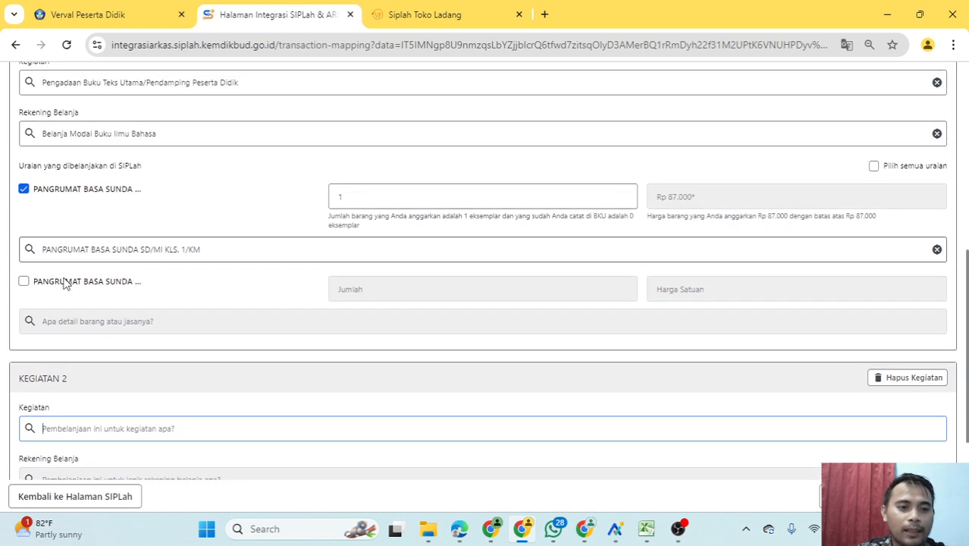
scroll(57, 194, "up", 3)
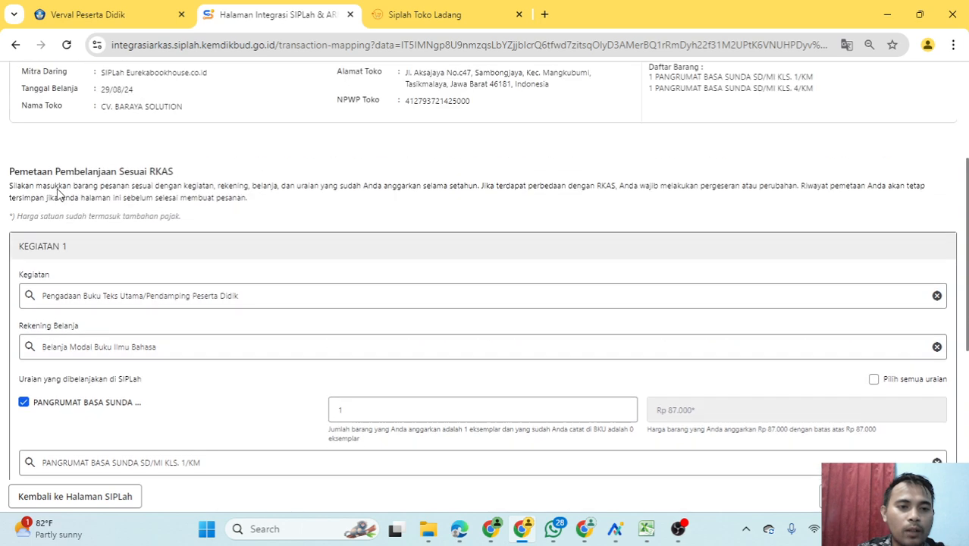
scroll(247, 301, "down", 2)
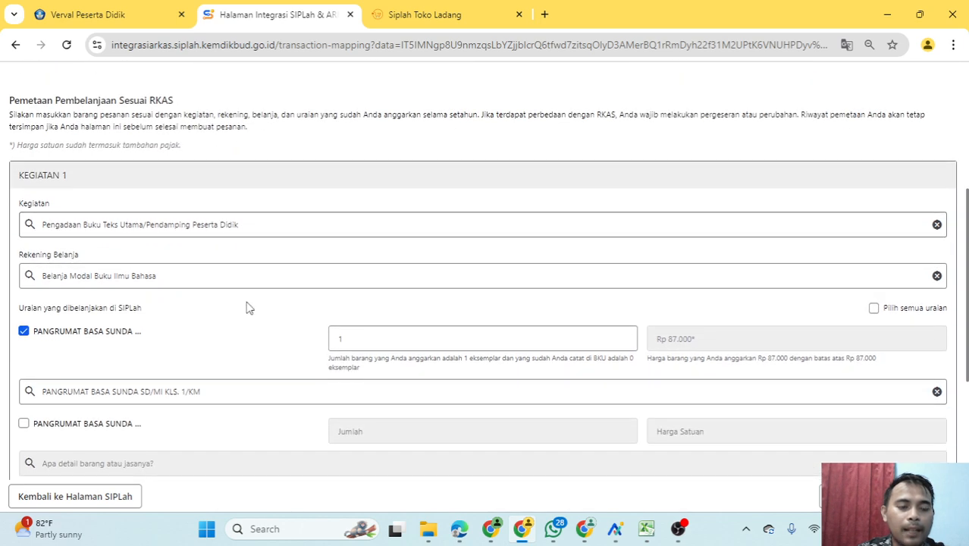
scroll(99, 349, "down", 1)
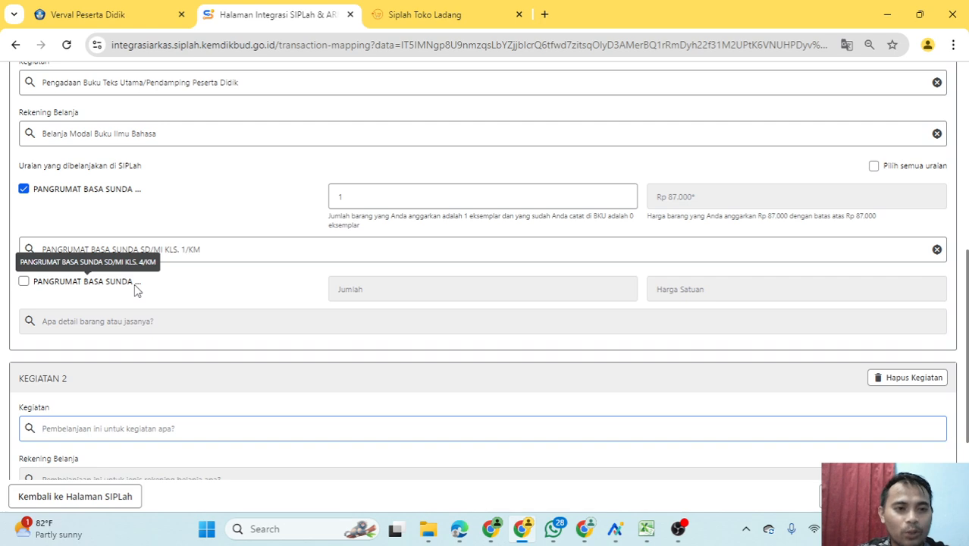
scroll(186, 301, "down", 2)
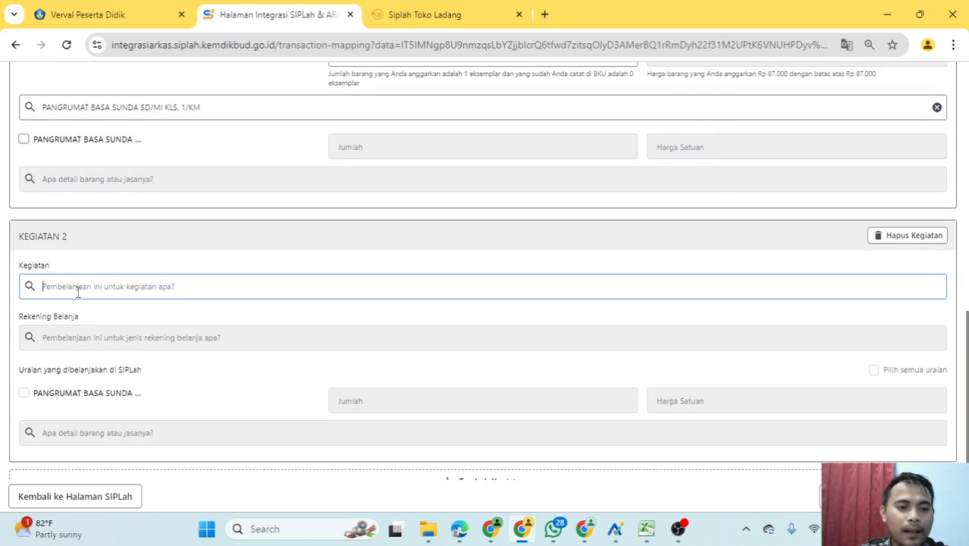
left_click(77, 287)
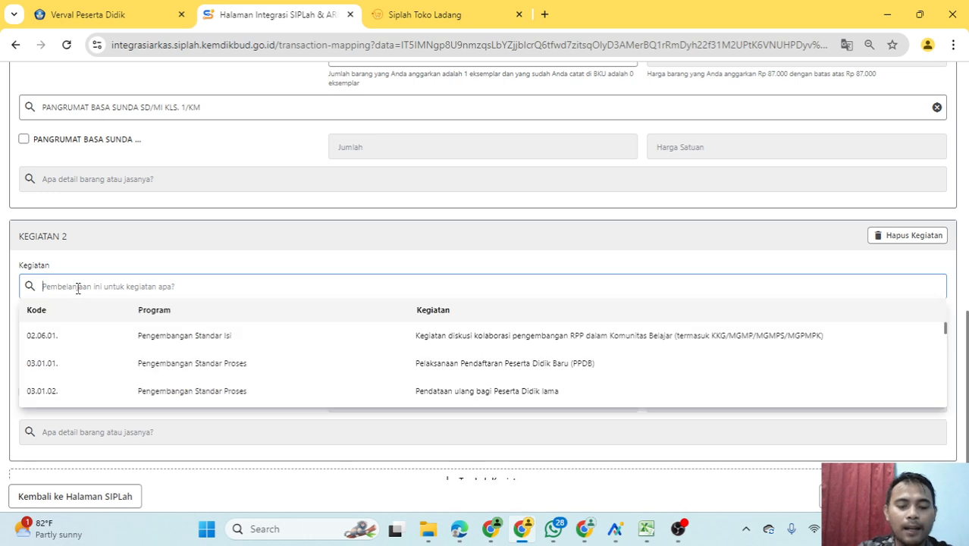
type("buku")
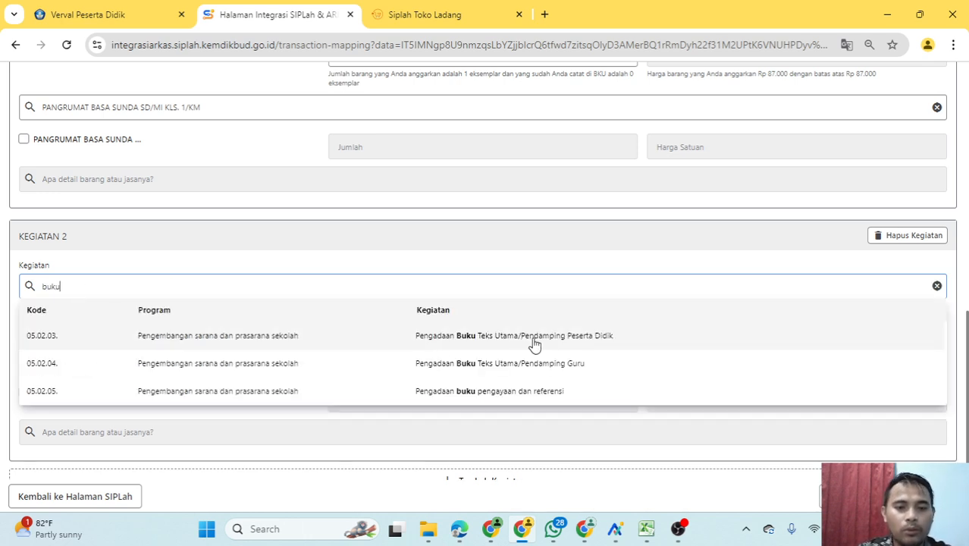
left_click(549, 368)
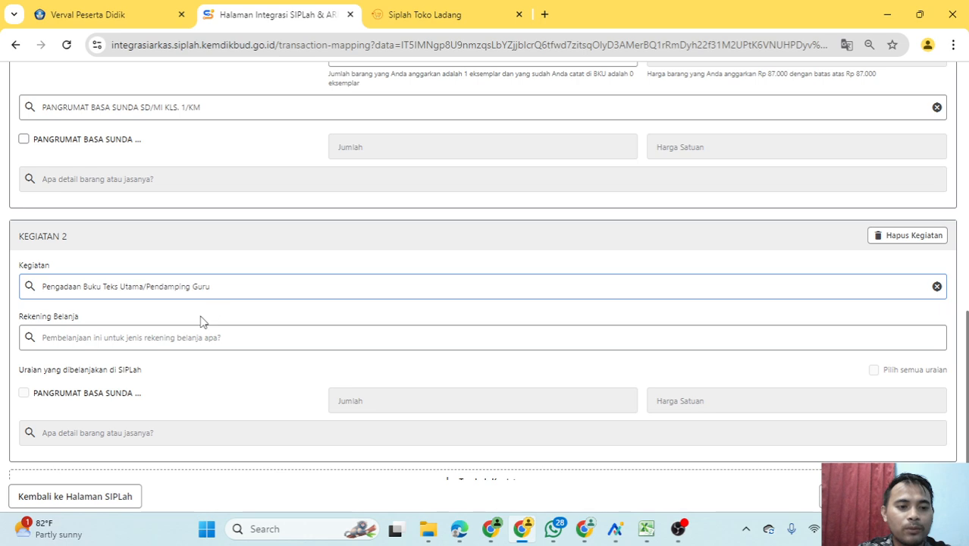
Set the Kegiatan 2 Rekening Belanja to Belanja Modal Buku Ilmu Bahasa and include the remaining PANGRUMAT BASA SUNDA item.
left_click(61, 338)
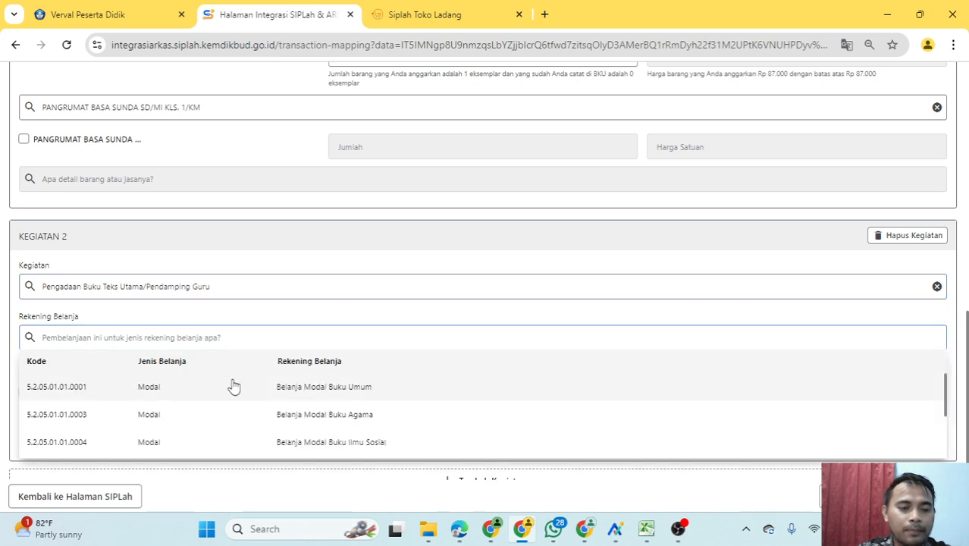
scroll(235, 387, "down", 2)
left_click(322, 397)
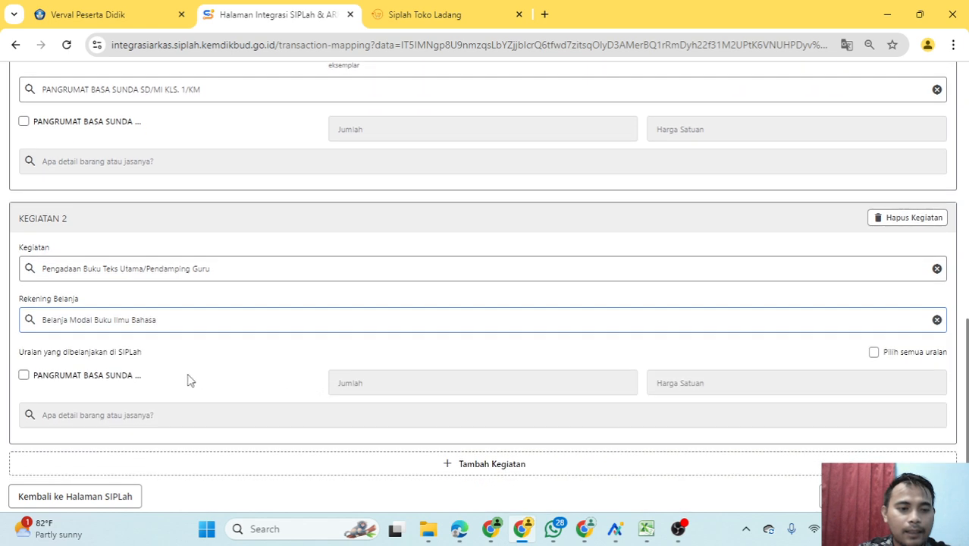
left_click(23, 375)
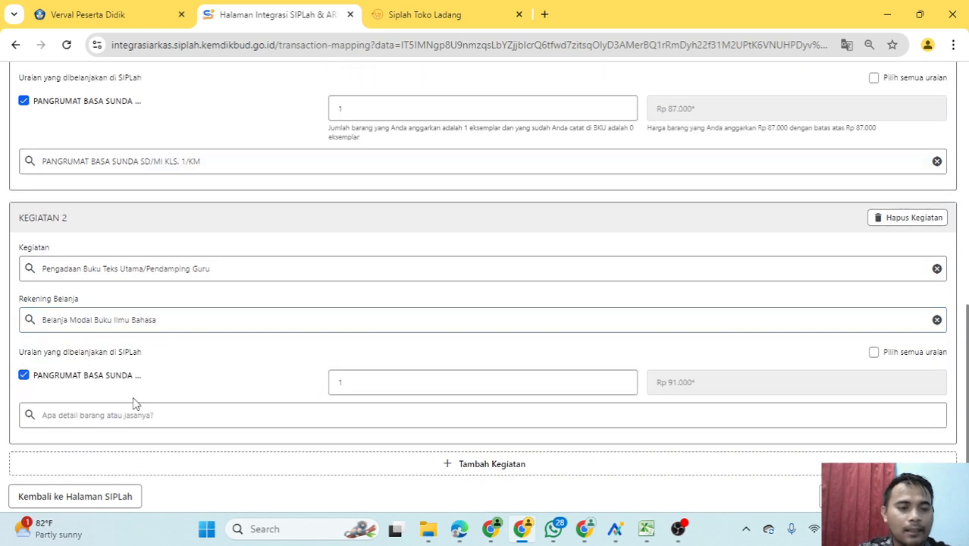
Check the budget details offered for the Kegiatan 2 item, compare with the August RKAS in ARKAS, and return to the mapping page in Chrome.
left_click(150, 417)
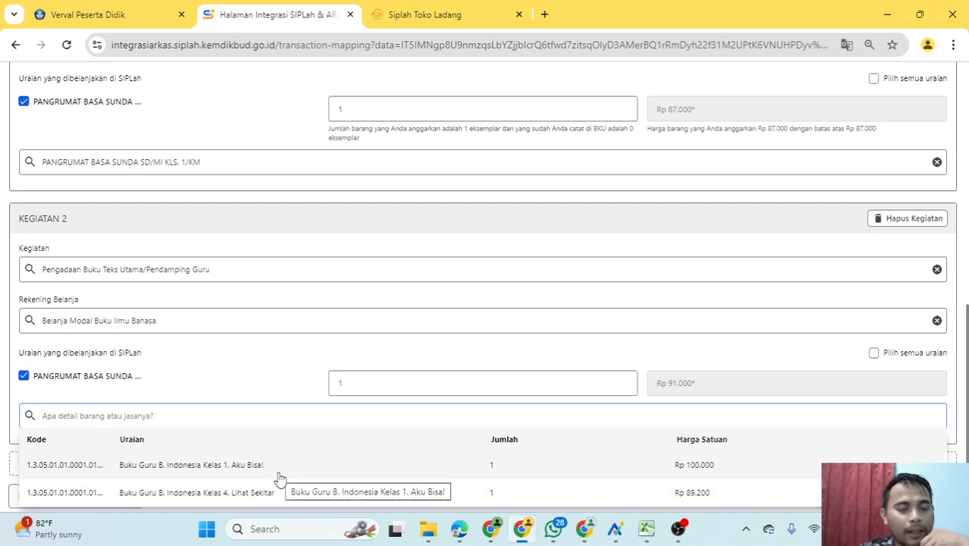
left_click(219, 379)
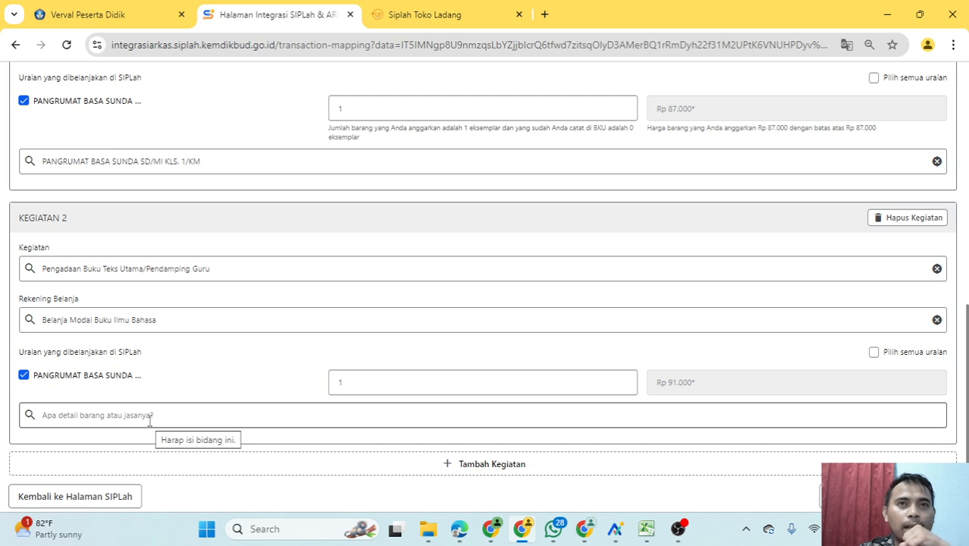
left_click(609, 538)
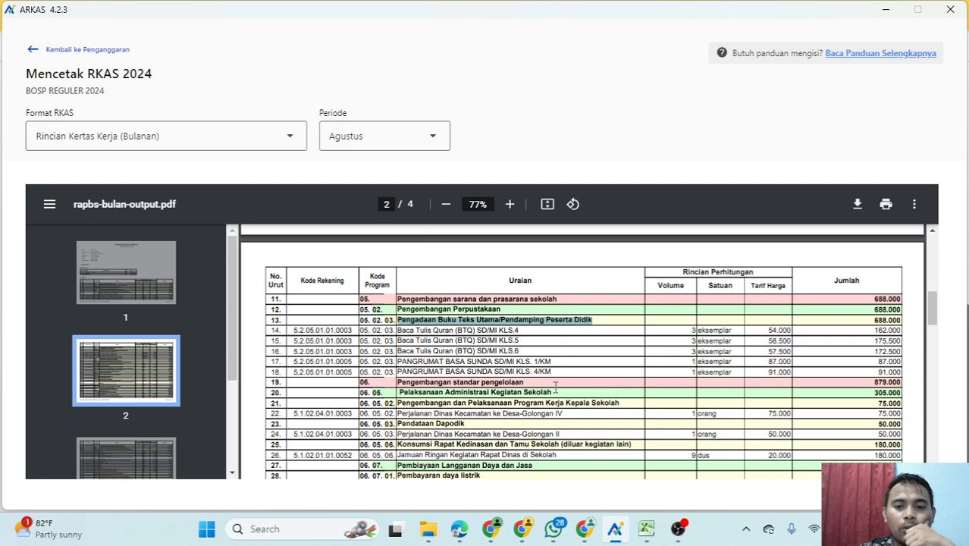
left_click(522, 530)
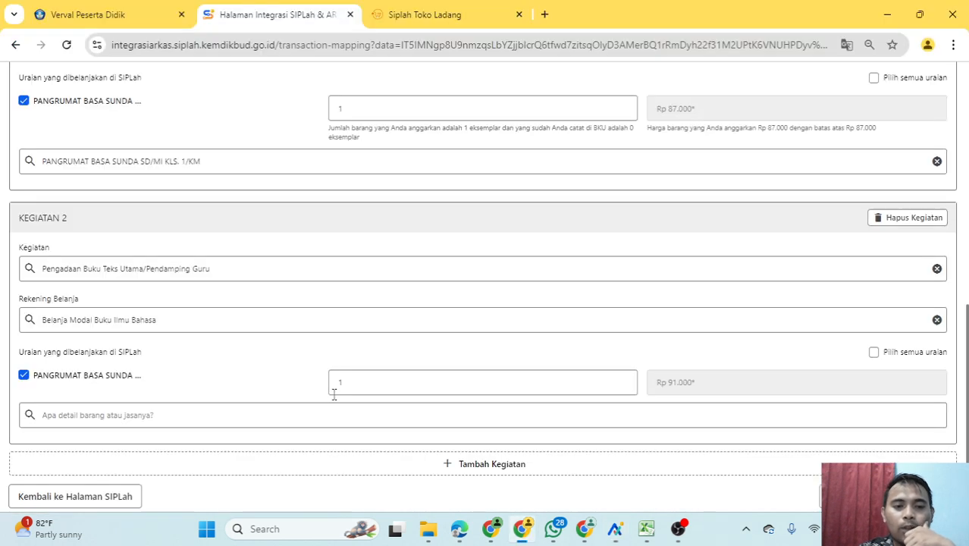
scroll(228, 358, "down", 1)
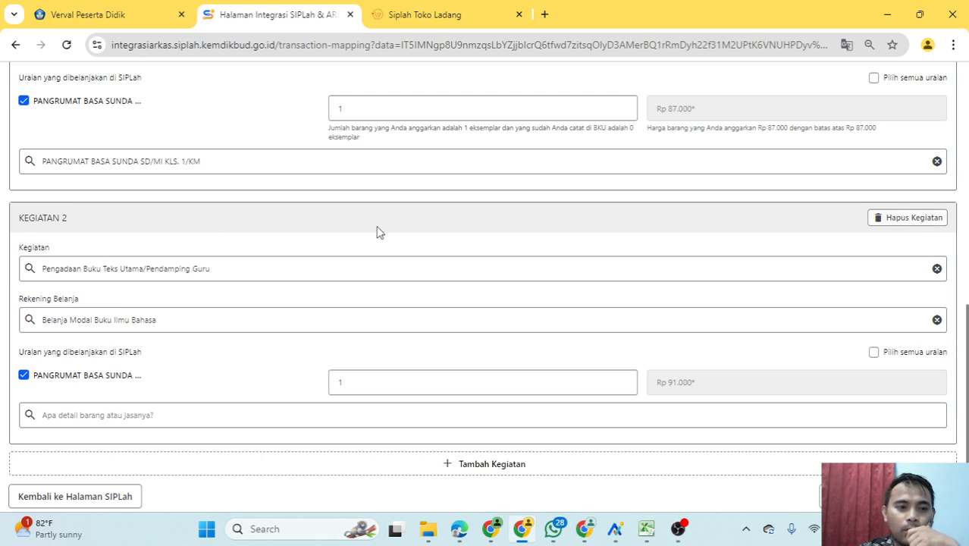
Remove Kegiatan 2 from the mapping and recheck the budget detail of the first PANGRUMAT BASA SUNDA item in Kegiatan 1.
left_click(922, 226)
scroll(167, 368, "down", 1)
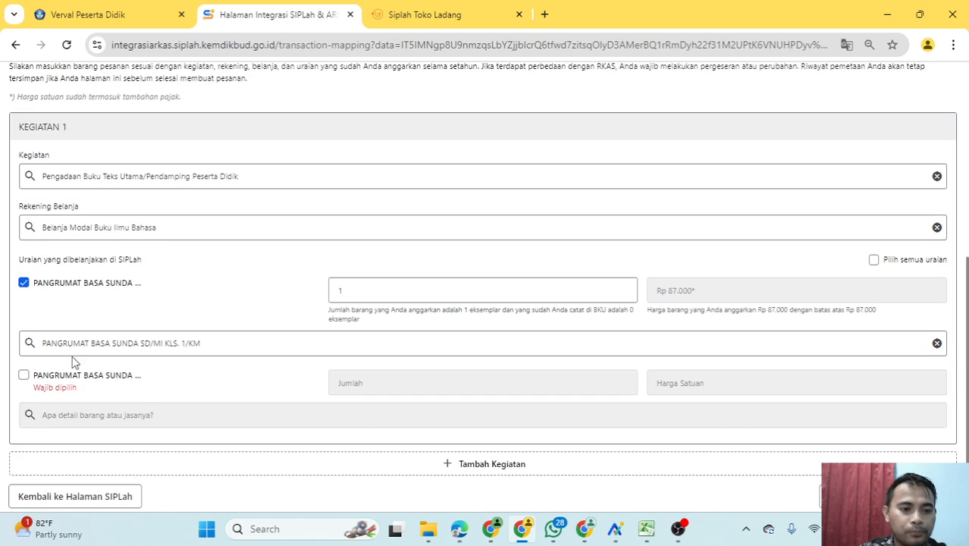
left_click(56, 343)
left_click(167, 313)
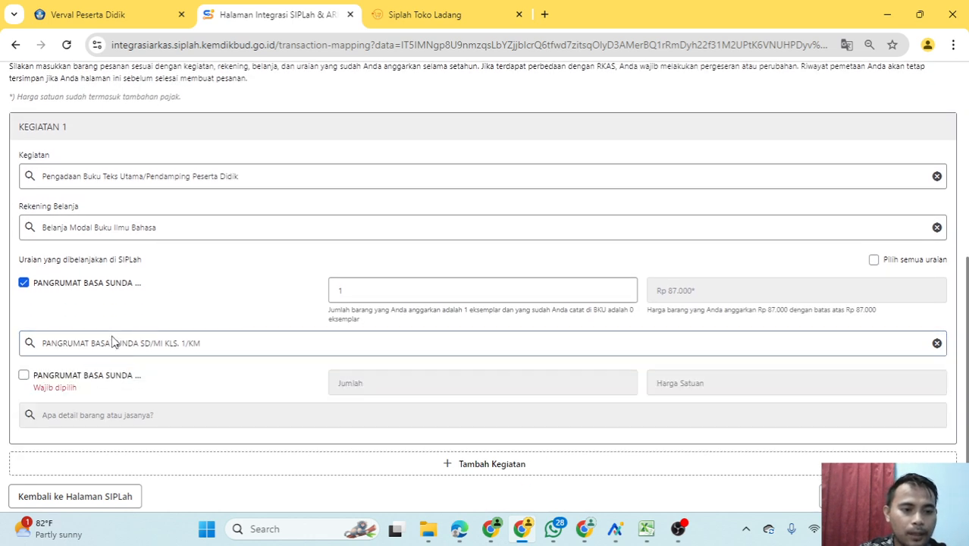
Include the second PANGRUMAT BASA SUNDA item in Kegiatan 1 with the budget detail PANGRUMAT BASA SUNDA SD/MI KLS. 4/KM.
left_click(25, 376)
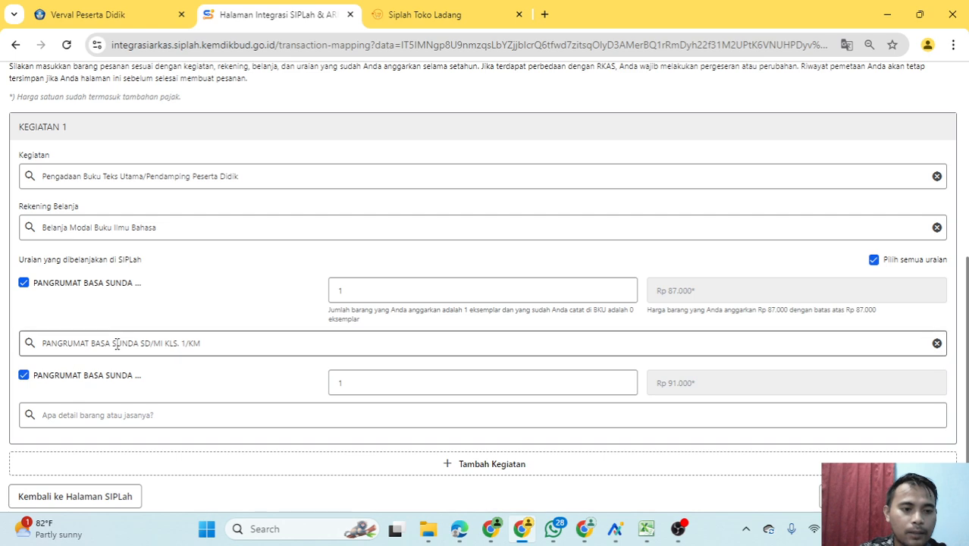
left_click(134, 412)
left_click(248, 469)
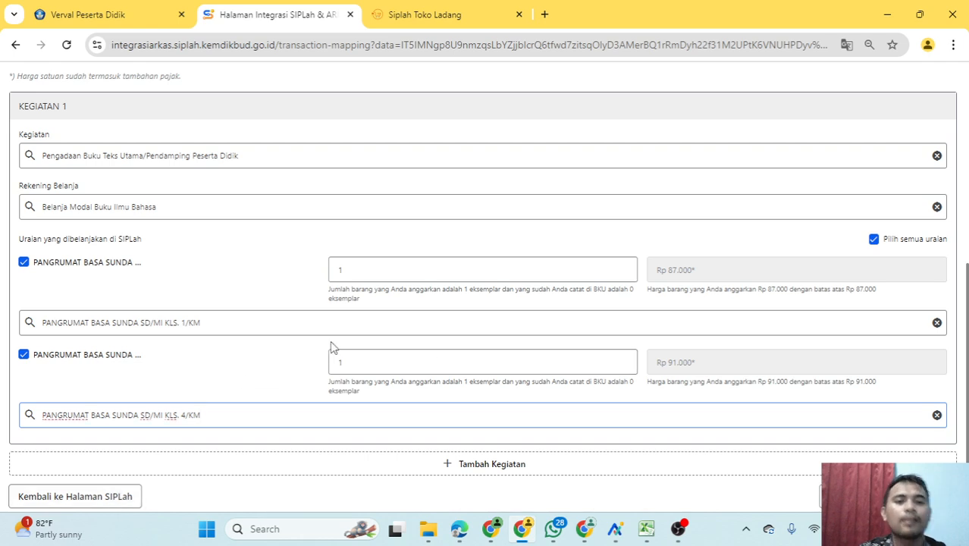
Review the order details and the Kegiatan 1 mapping, and try to continue to the order confirmation.
scroll(334, 345, "up", 4)
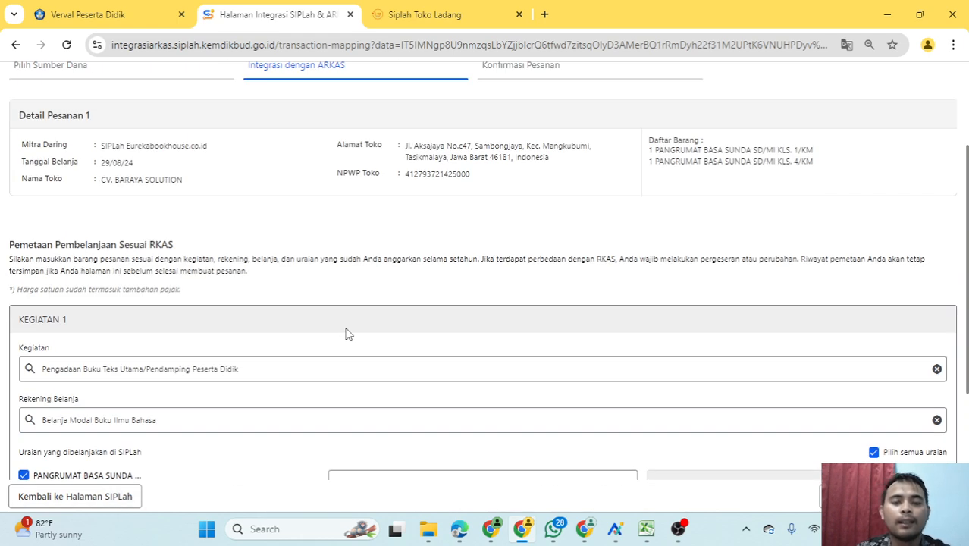
scroll(345, 334, "up", 3)
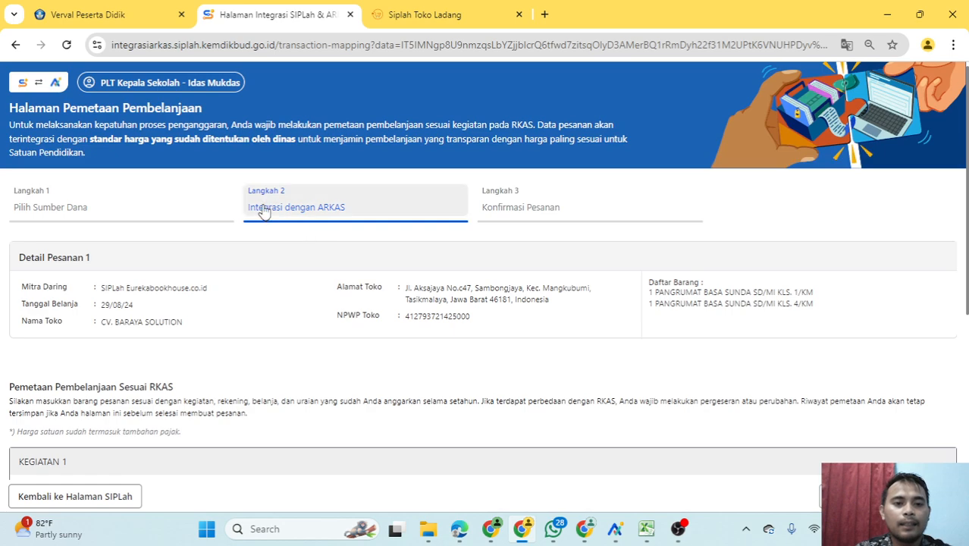
scroll(358, 300, "down", 4)
scroll(358, 299, "down", 2)
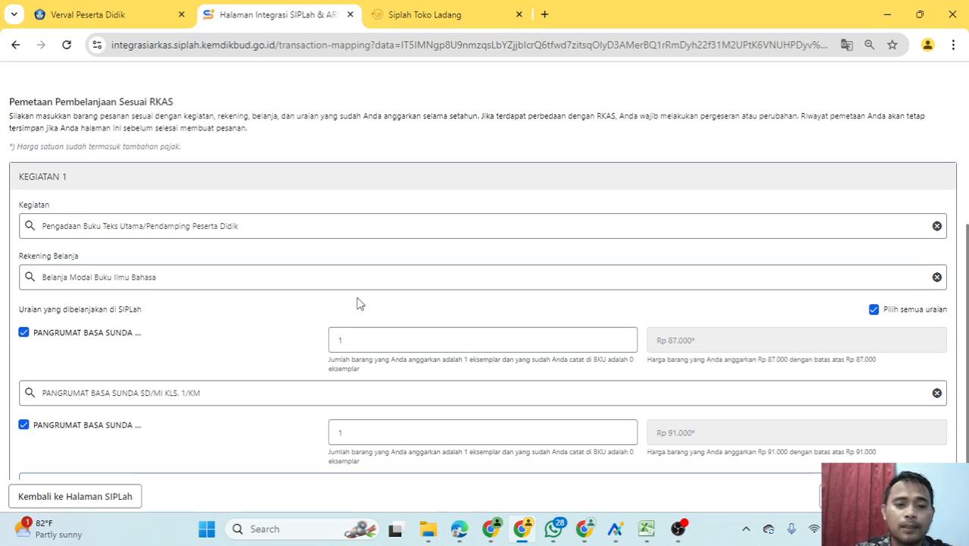
scroll(358, 305, "down", 2)
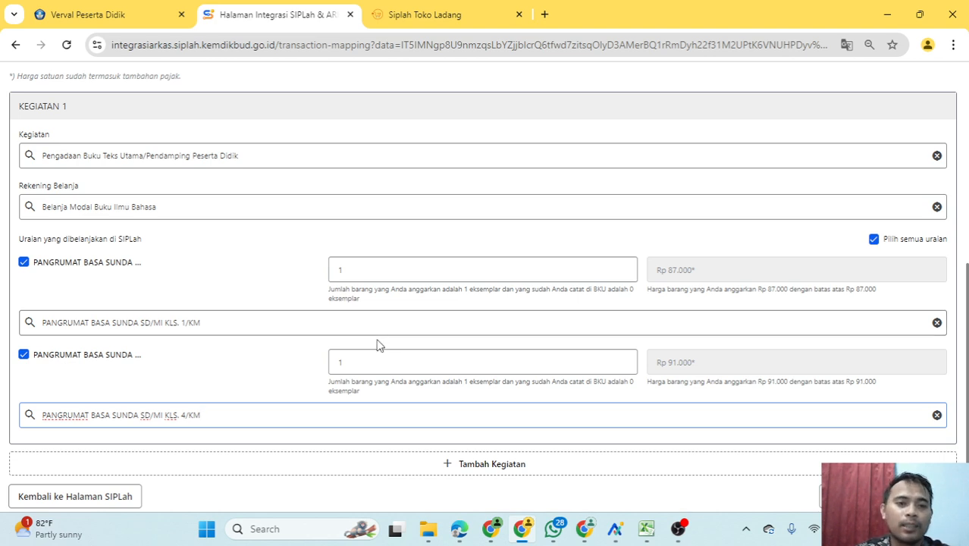
left_click(201, 385)
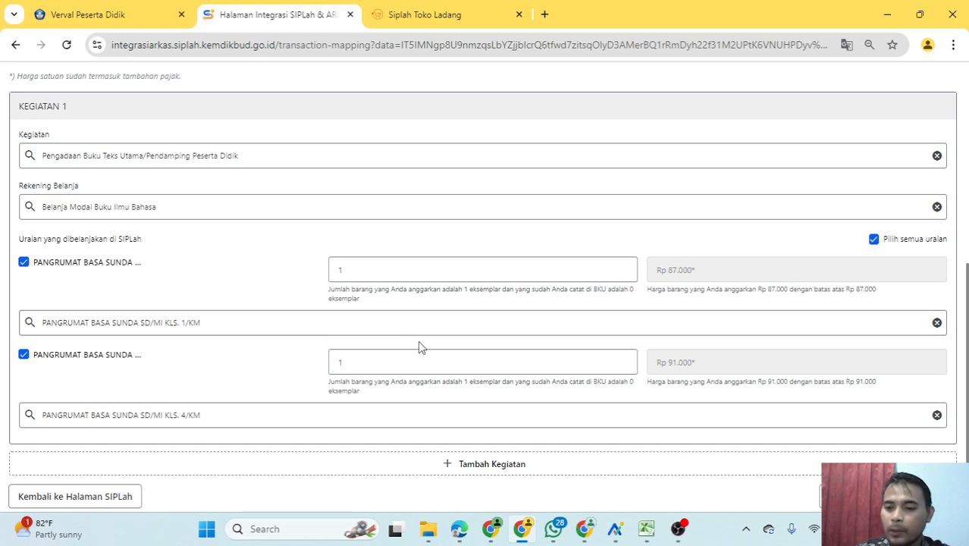
scroll(472, 304, "up", 1)
scroll(472, 288, "down", 1)
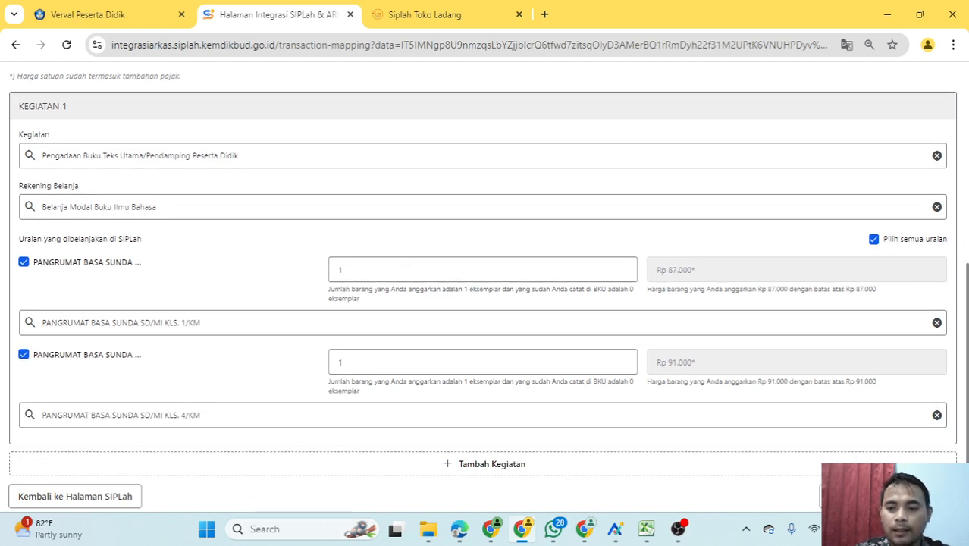
scroll(793, 411, "up", 3)
scroll(793, 410, "down", 2)
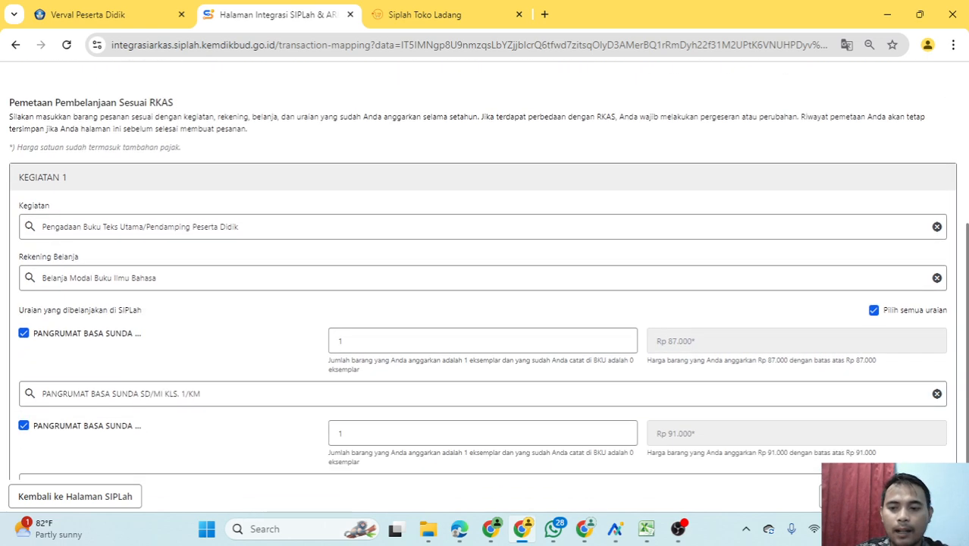
left_click(886, 496)
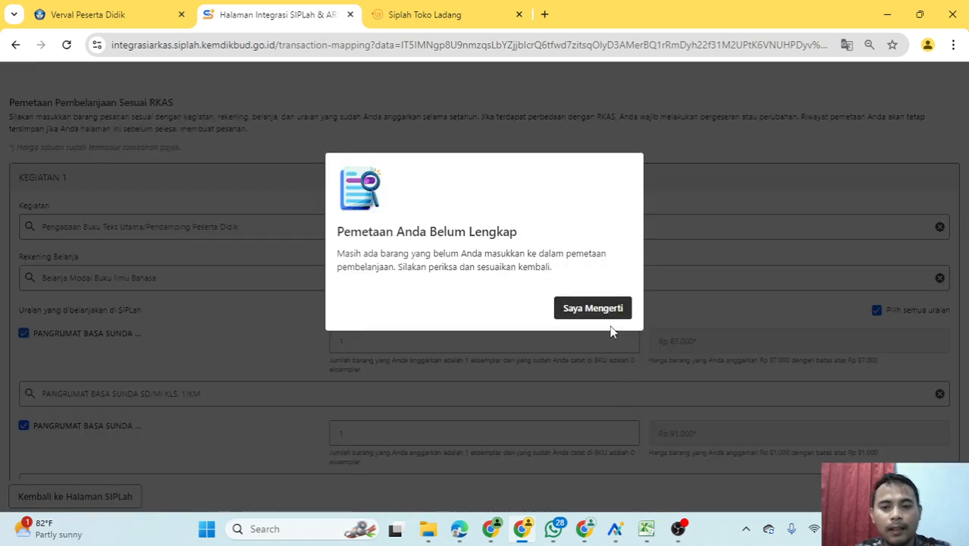
left_click(591, 311)
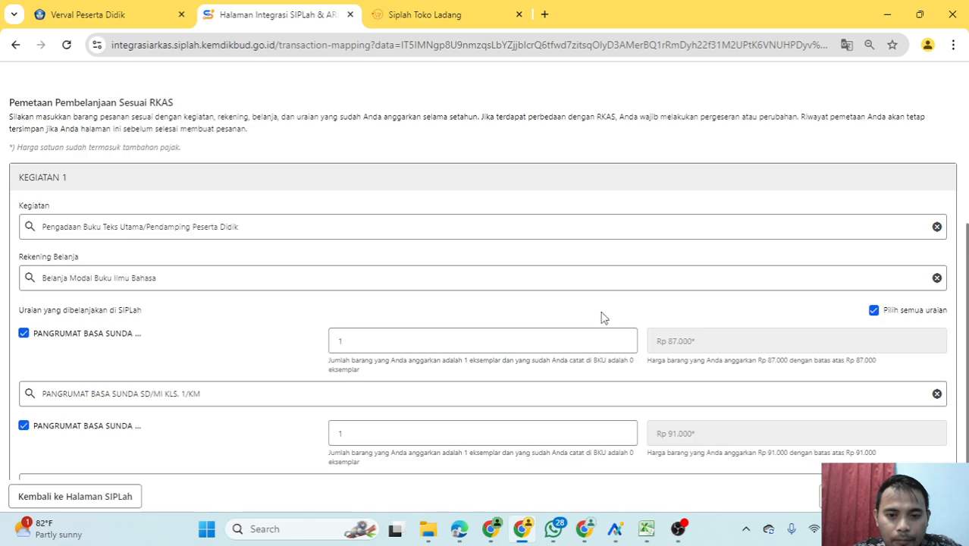
Reselect Pengadaan Buku Teks Utama/Pendamping Peserta Didik as the Kegiatan 1 activity.
scroll(491, 384, "down", 1)
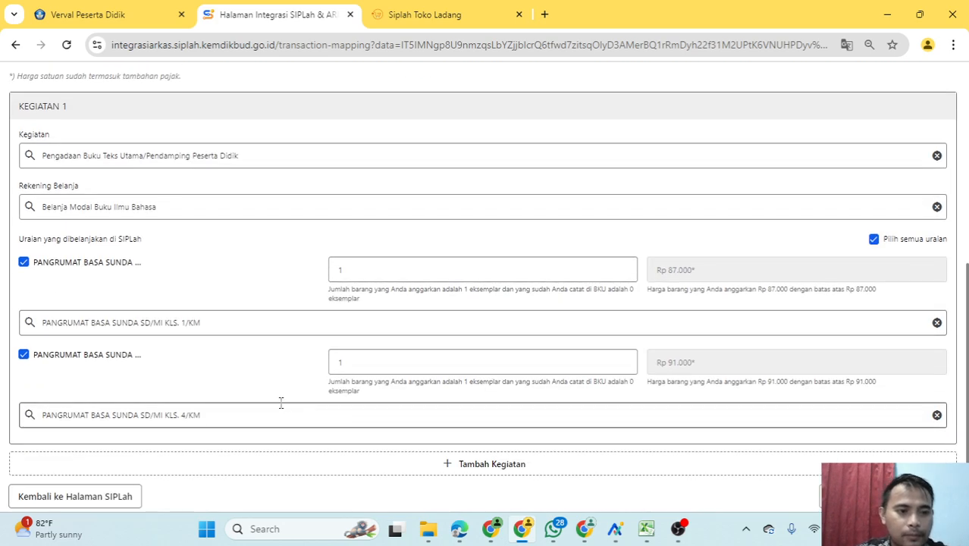
scroll(286, 398, "up", 3)
left_click(280, 369)
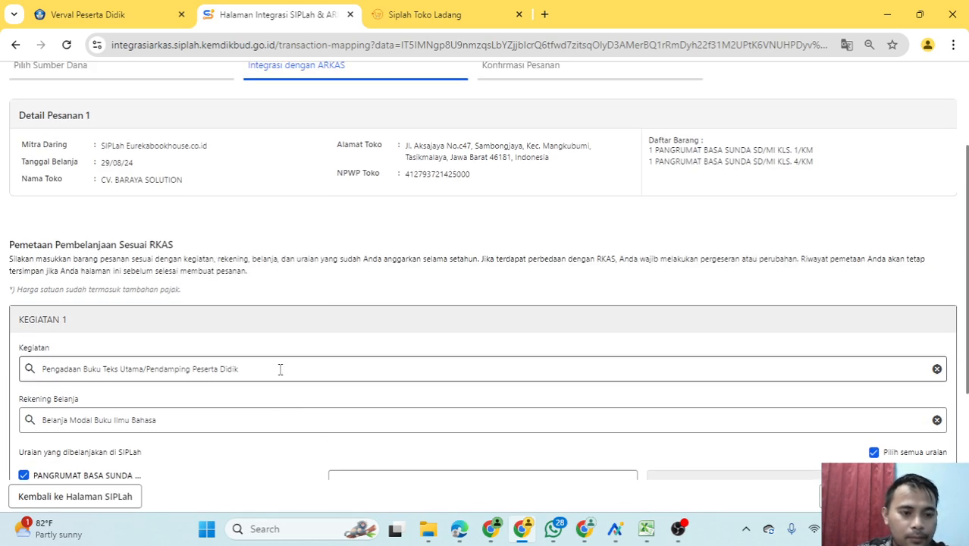
left_click(377, 415)
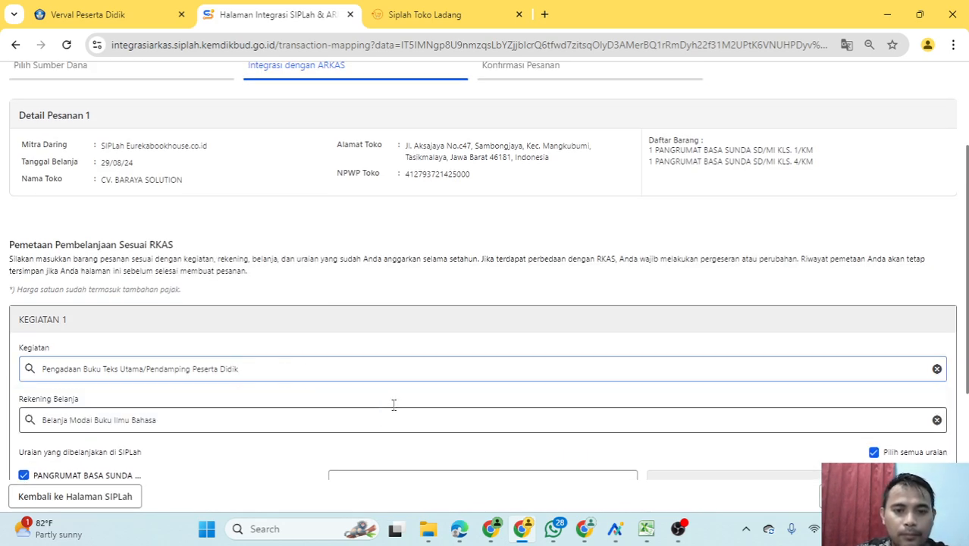
scroll(418, 372, "up", 2)
scroll(378, 299, "down", 4)
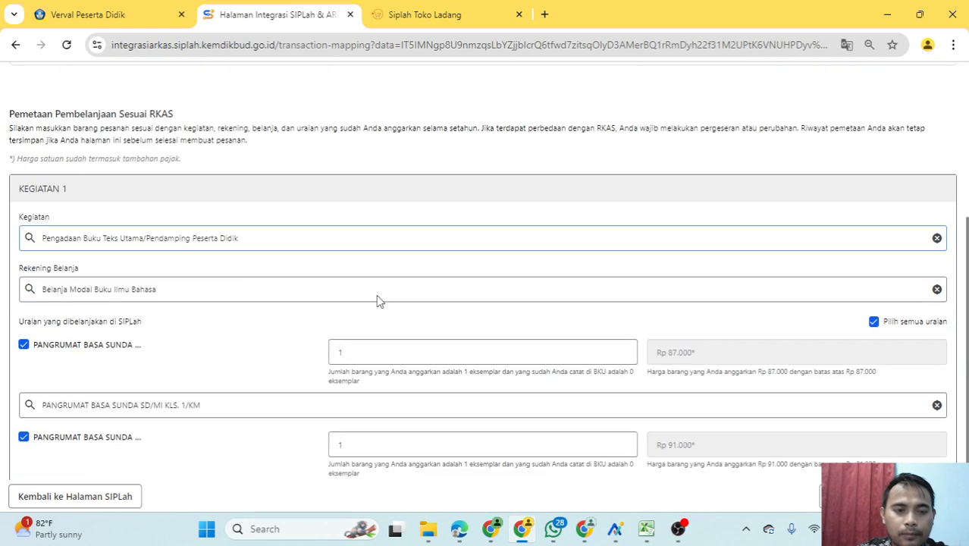
Reselect the KLS. 1/KM and KLS. 4/KM budget details for the two items and continue to Konfirmasi Pesanan.
scroll(341, 273, "down", 1)
left_click(192, 333)
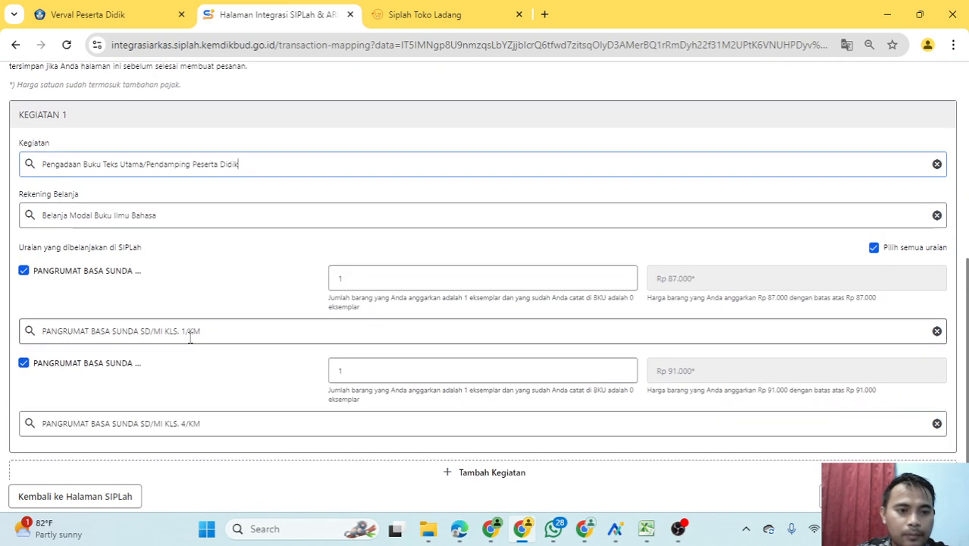
left_click(181, 379)
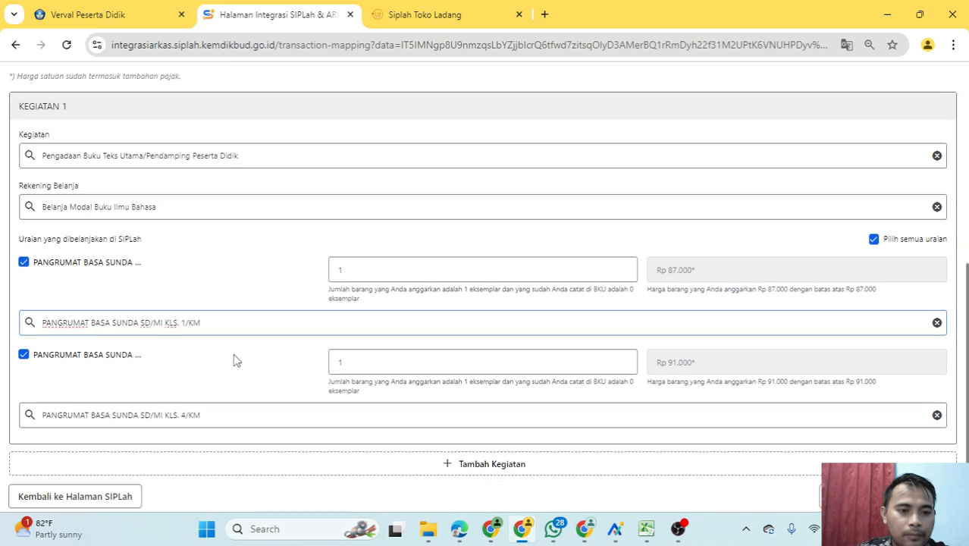
left_click(208, 416)
left_click(235, 466)
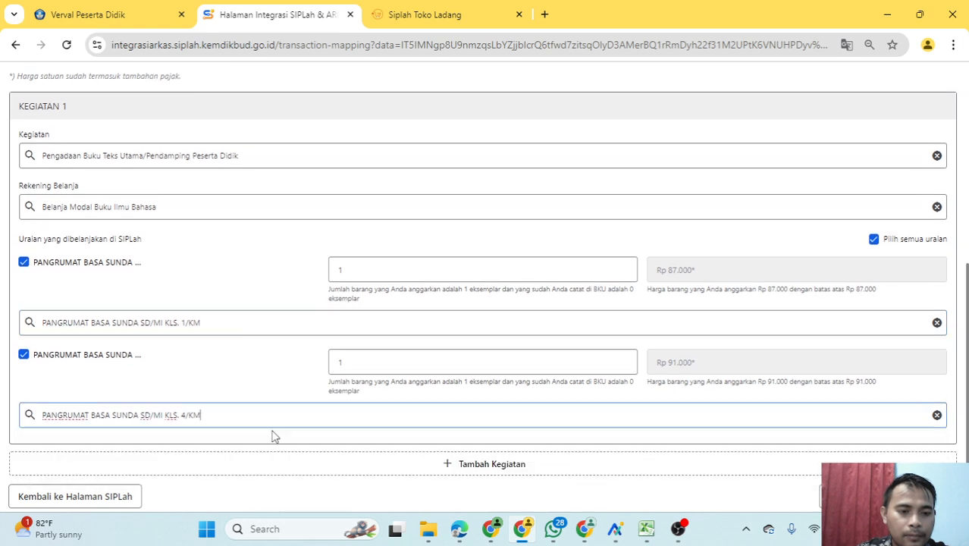
left_click(477, 490)
left_click(922, 496)
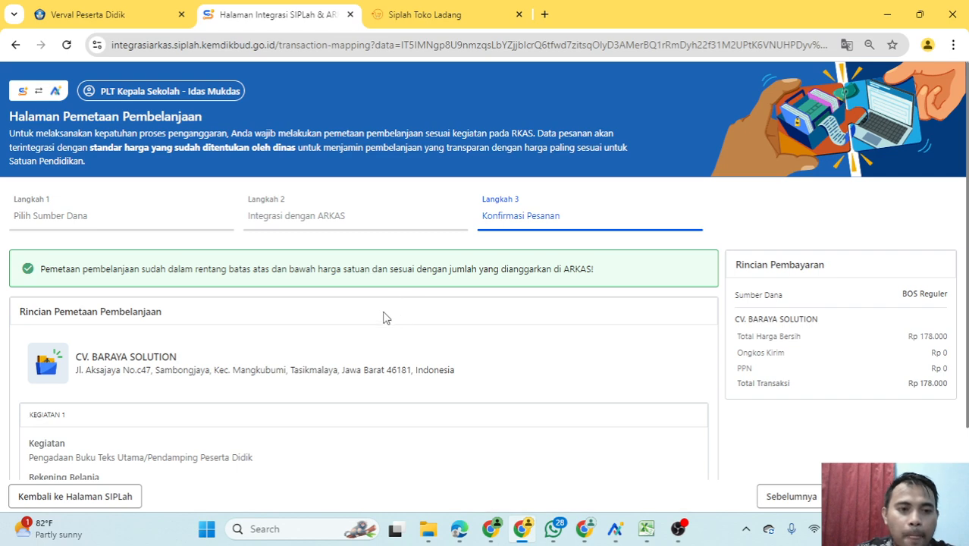
Review the mapped items and the payment summary, and confirm creating the order in SIPLah.
scroll(386, 311, "down", 2)
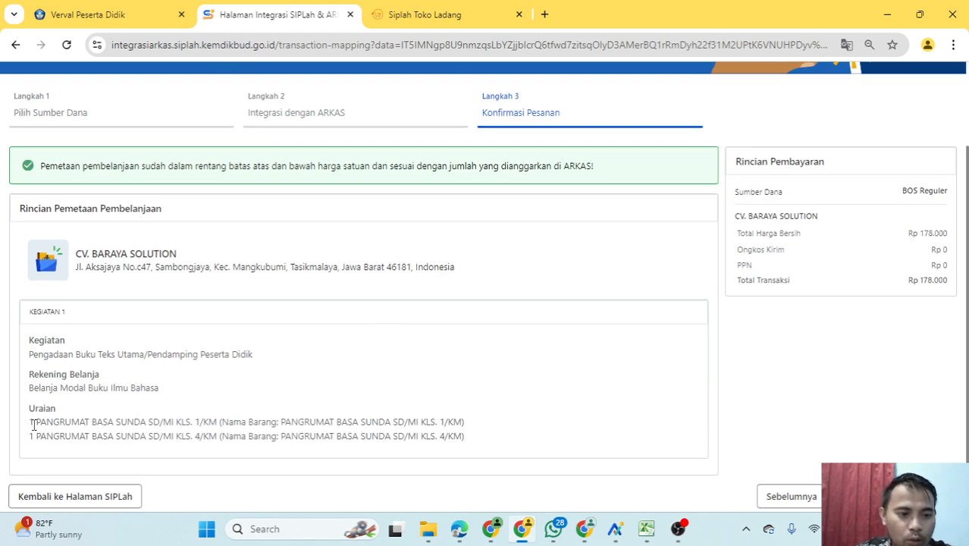
left_click_drag(29, 423, 467, 437)
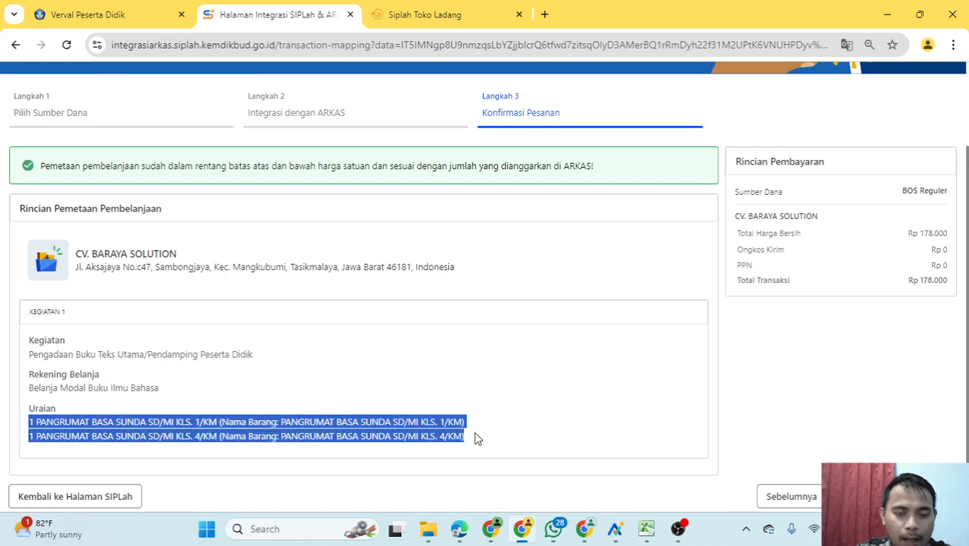
left_click(673, 379)
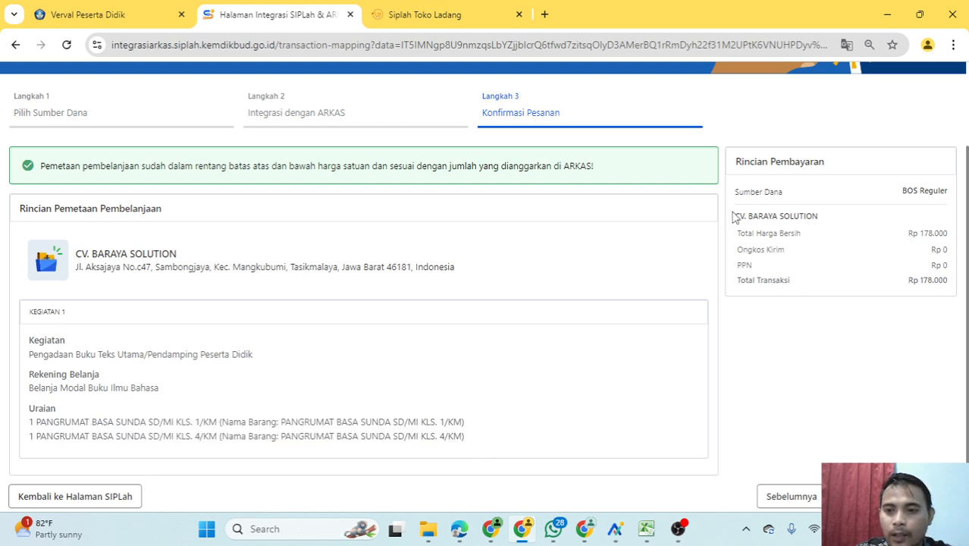
left_click_drag(733, 217, 952, 298)
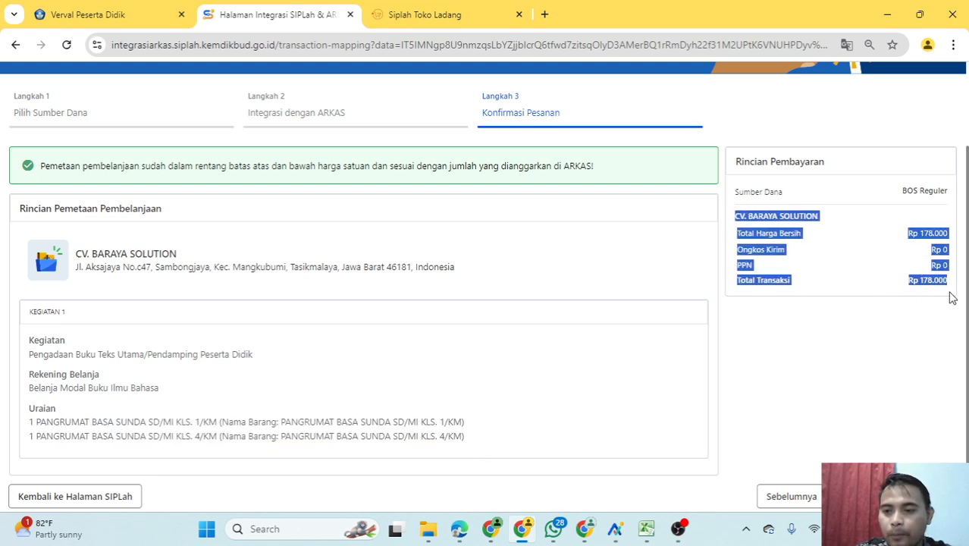
left_click(924, 350)
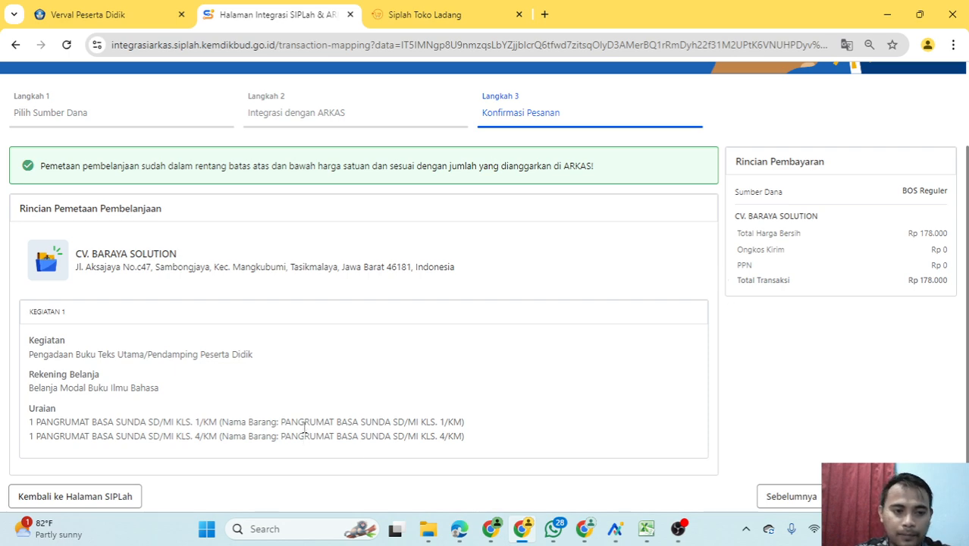
scroll(325, 404, "up", 1)
scroll(393, 385, "down", 1)
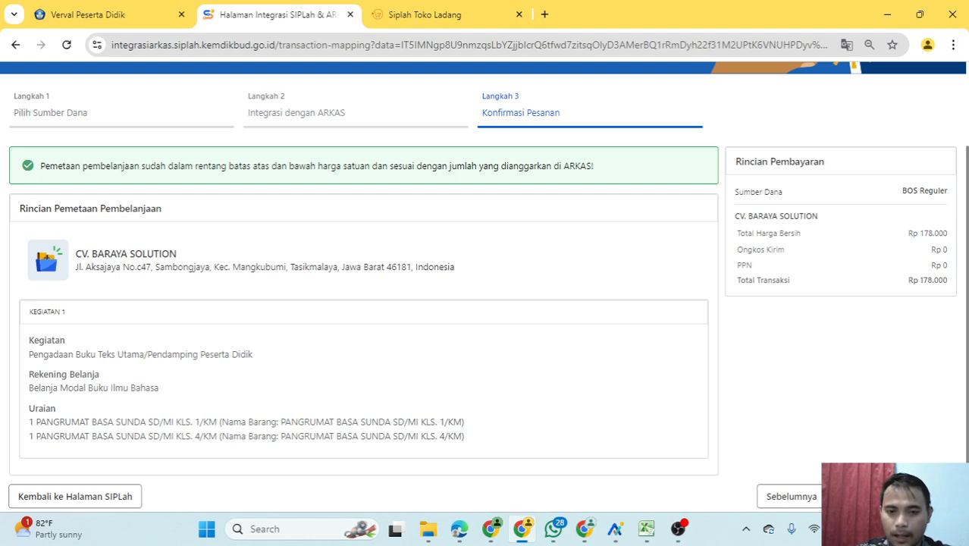
left_click(894, 497)
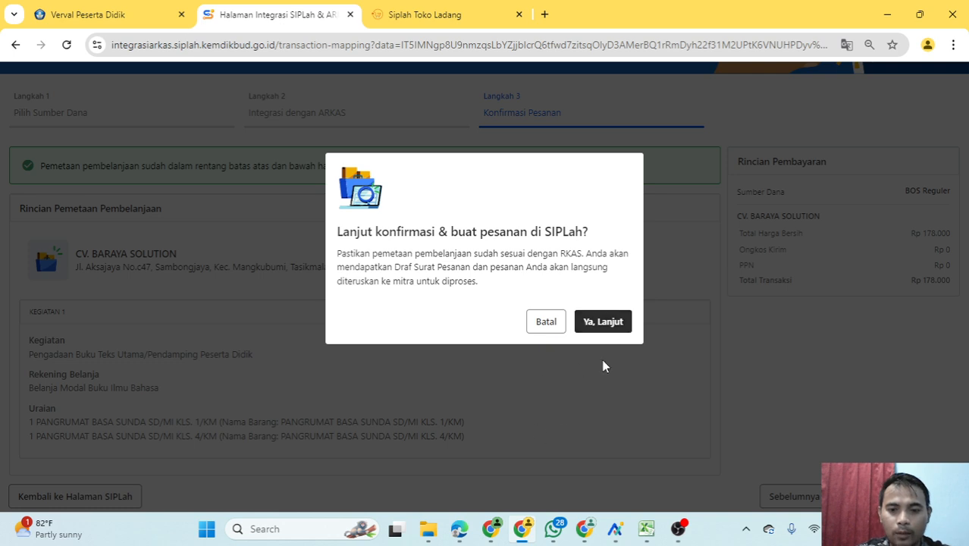
left_click(612, 330)
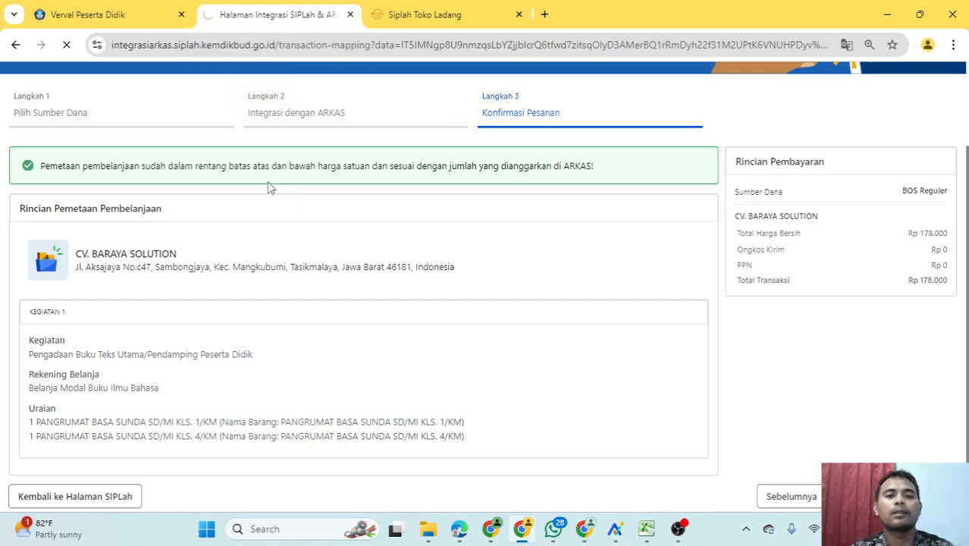
scroll(531, 277, "up", 2)
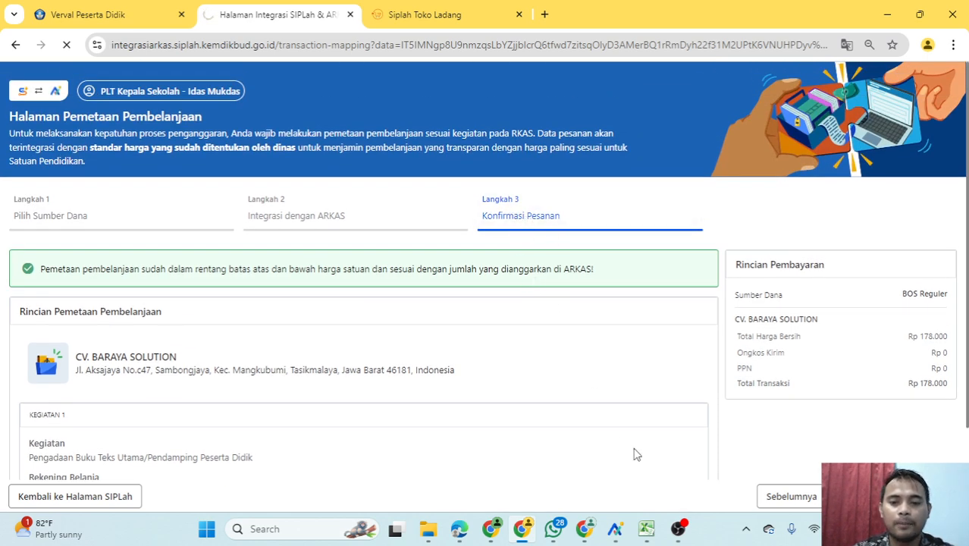
scroll(440, 264, "down", 2)
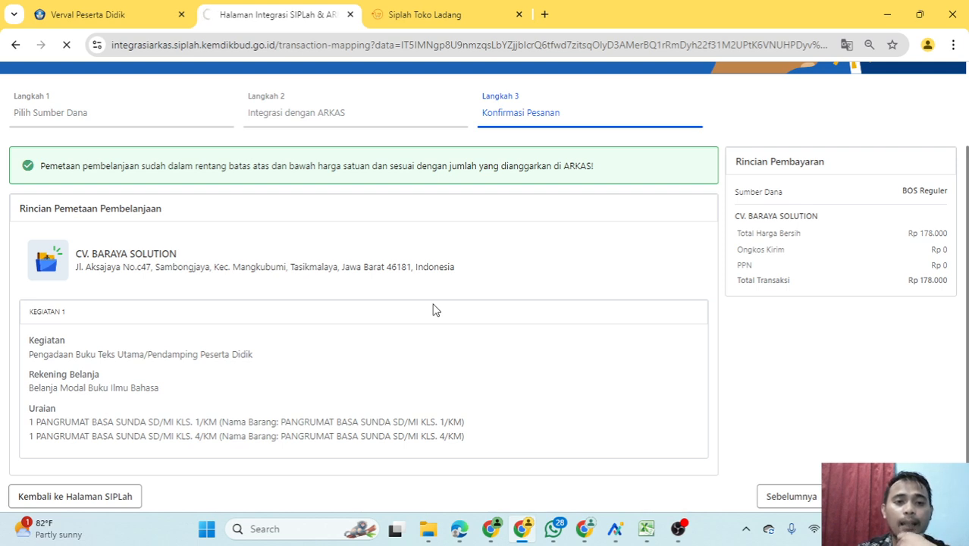
scroll(433, 304, "up", 2)
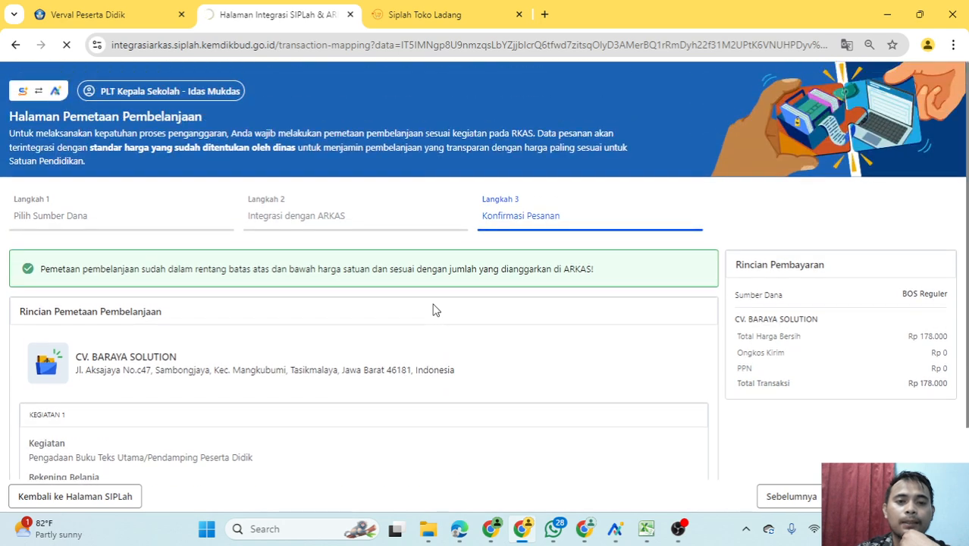
scroll(433, 304, "down", 2)
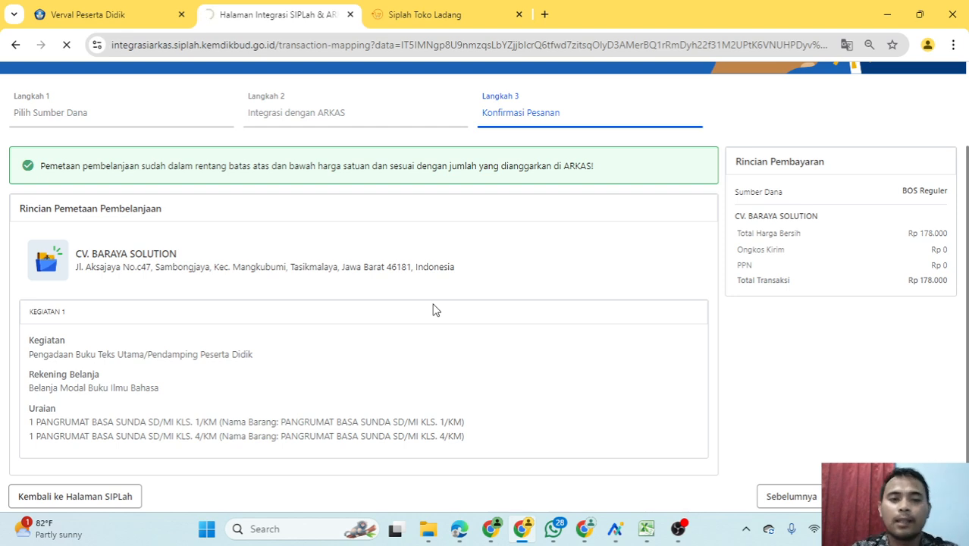
scroll(445, 295, "up", 2)
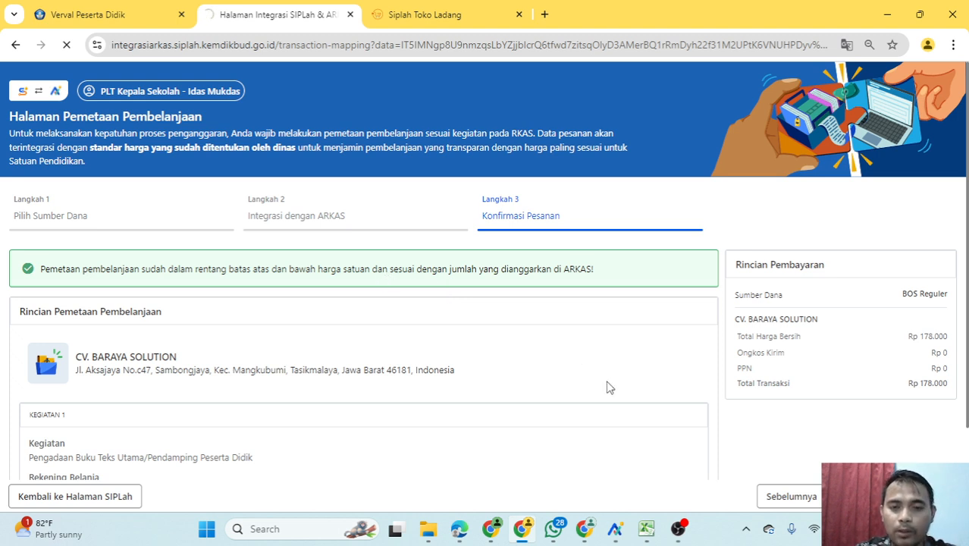
Switch to ARKAS, check the August RKAS 2024 printout, and return to the Penganggaran list.
left_click(615, 528)
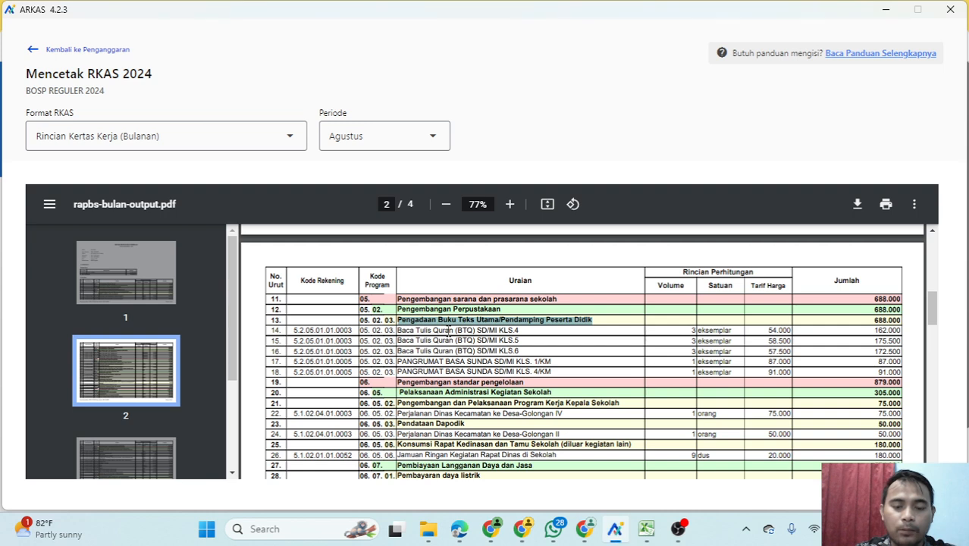
scroll(446, 338, "down", 2)
left_click(33, 50)
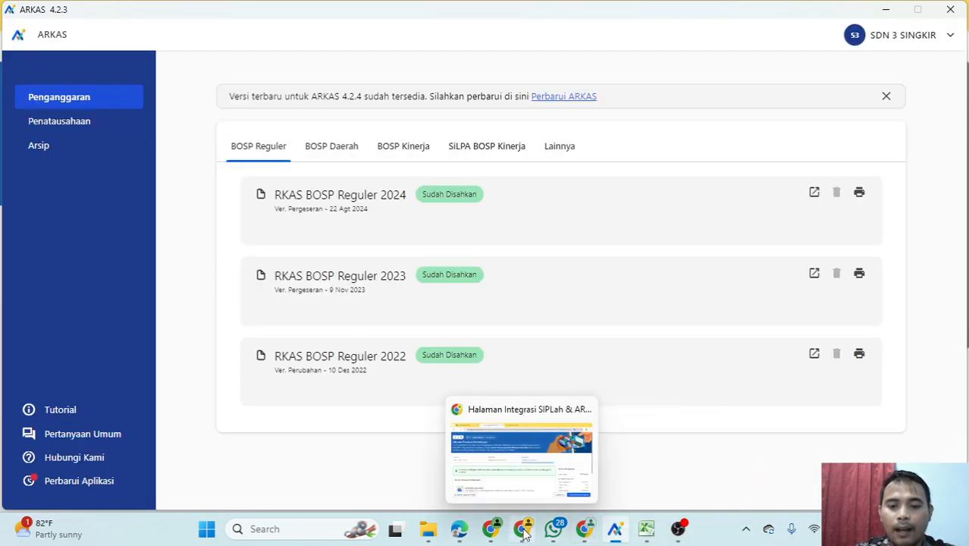
Switch back to Chrome, review the confirmed spending mapping, and continue the order draft in SIPLah.
left_click(531, 433)
scroll(539, 329, "down", 3)
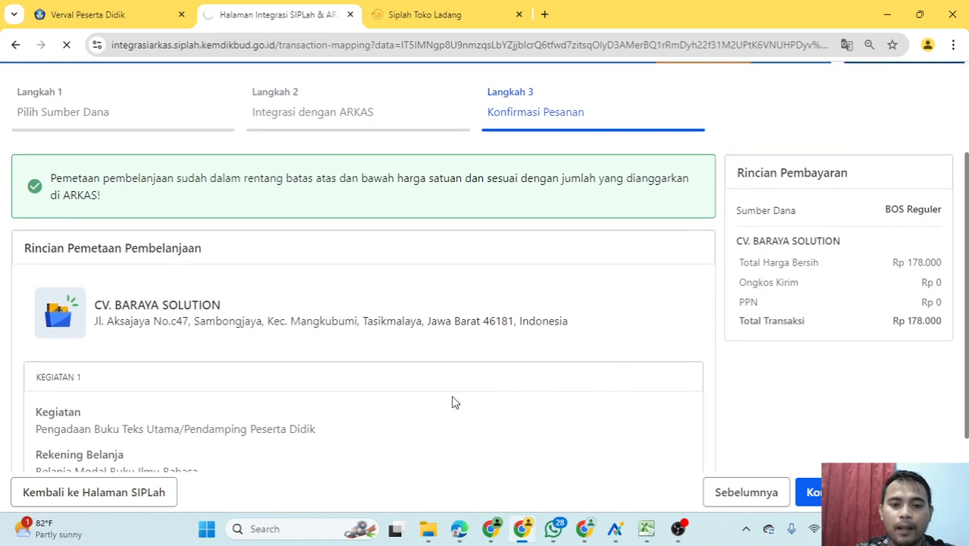
scroll(385, 367, "down", 1)
scroll(692, 372, "up", 1)
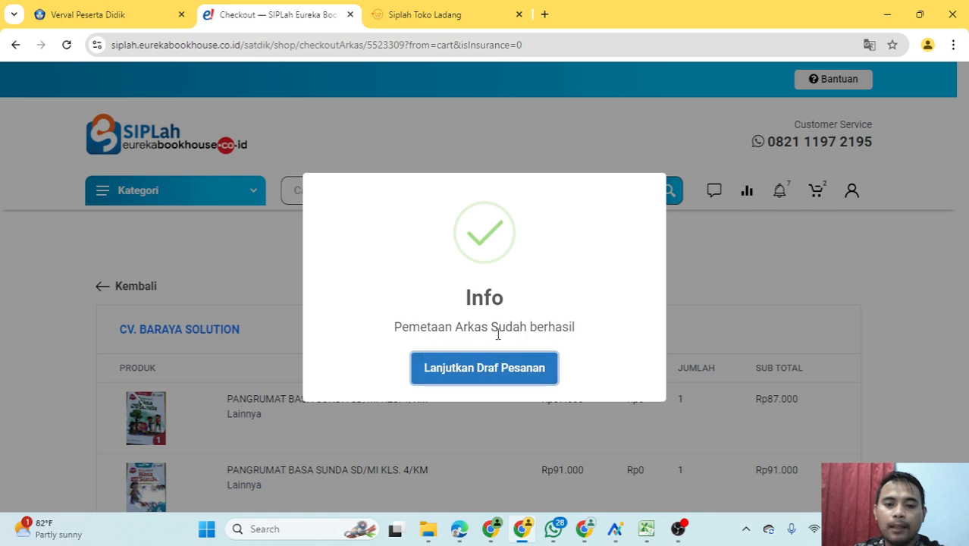
left_click(498, 377)
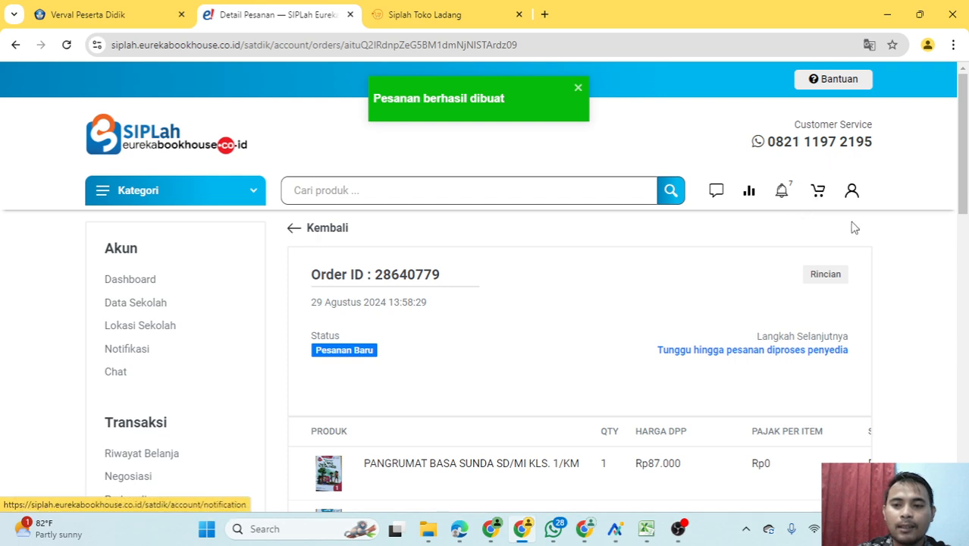
Read the next stage (Langkah Selanjutnya) given for the newly created order.
mouse_move(854, 197)
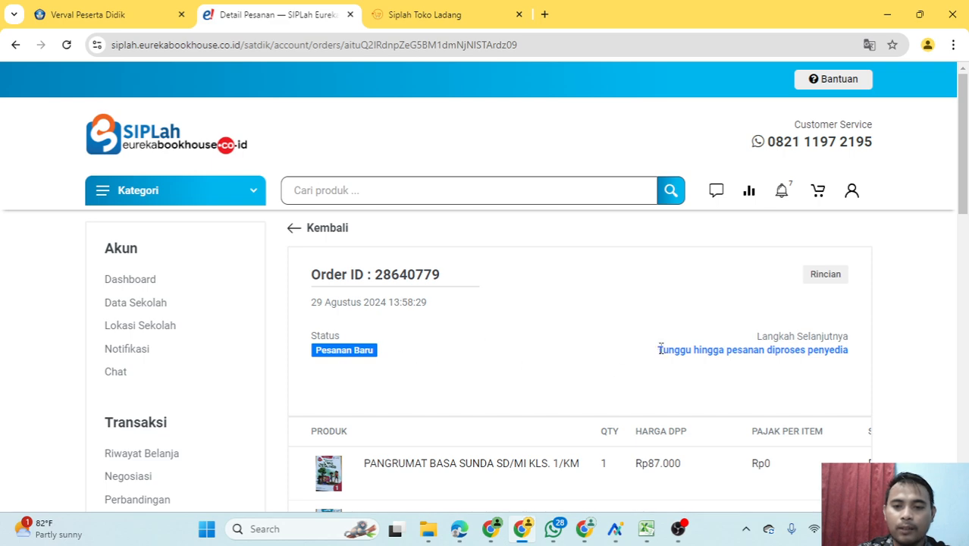
left_click_drag(657, 349, 838, 370)
left_click(920, 336)
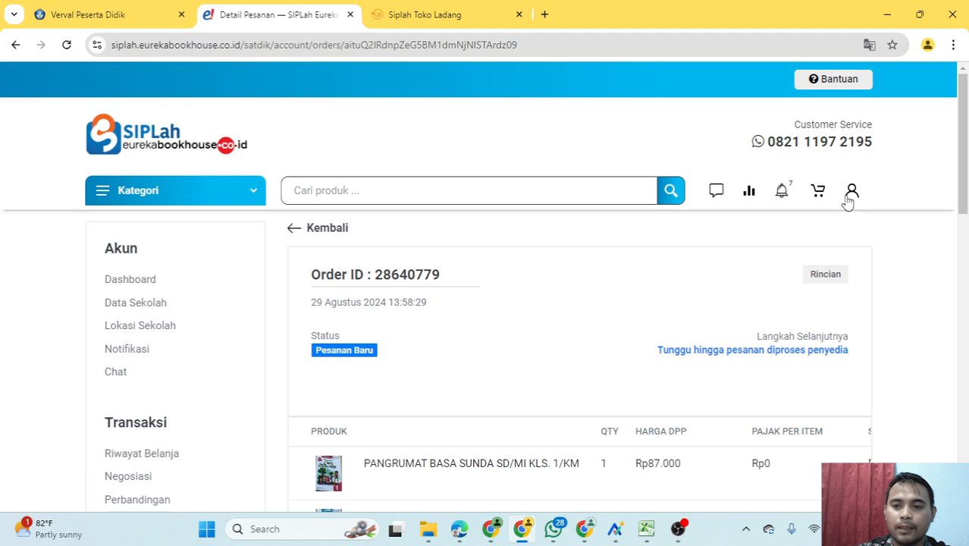
Open the account's Riwayat Belanja, review the new order's entry, and filter the orders by Dikirim status.
left_click(851, 190)
left_click(722, 307)
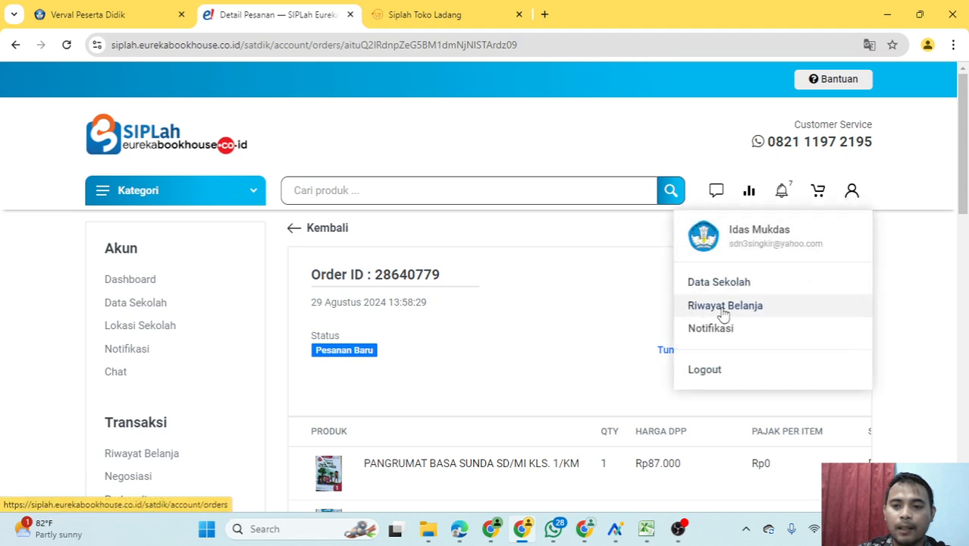
left_click(935, 322)
scroll(319, 302, "down", 1)
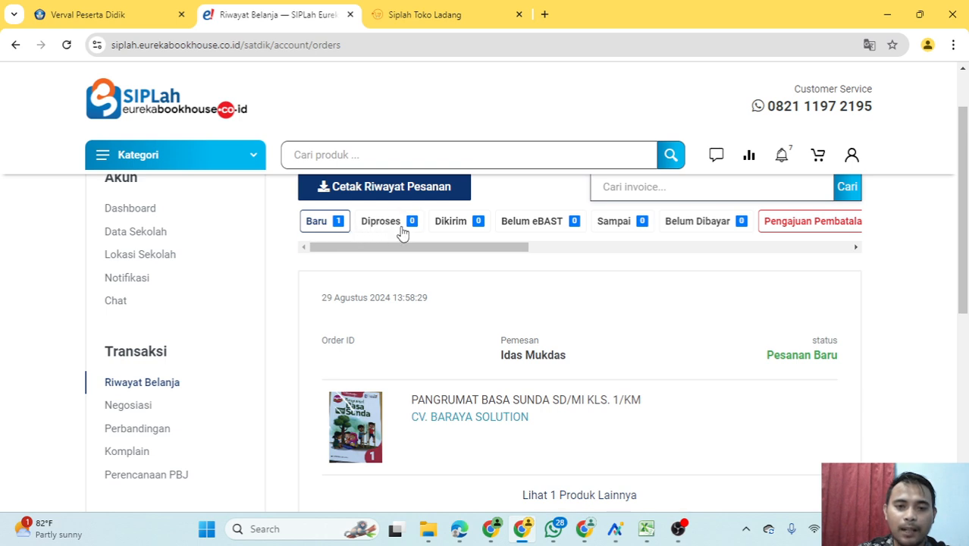
left_click(453, 228)
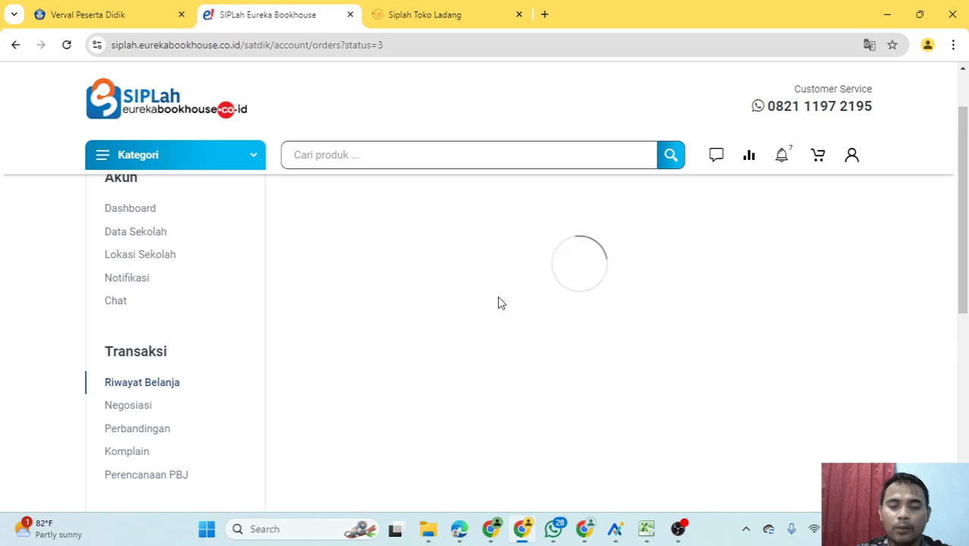
Reload the unfiltered Riwayat Belanja list from the account options.
mouse_move(854, 169)
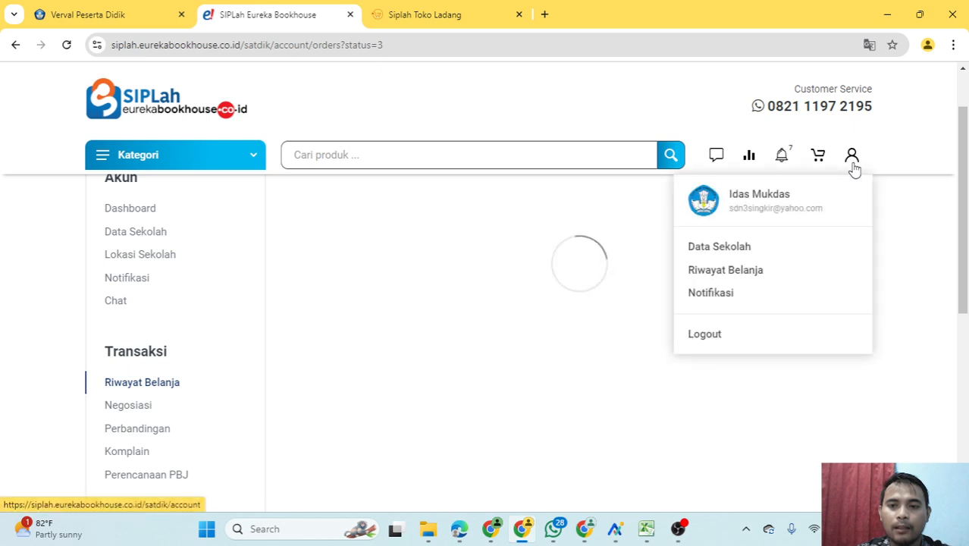
left_click(739, 273)
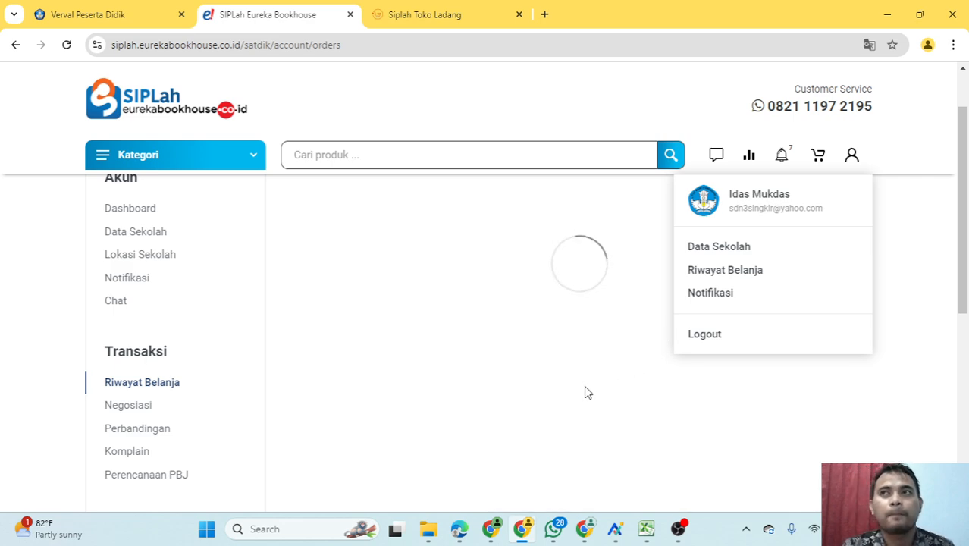
left_click(941, 313)
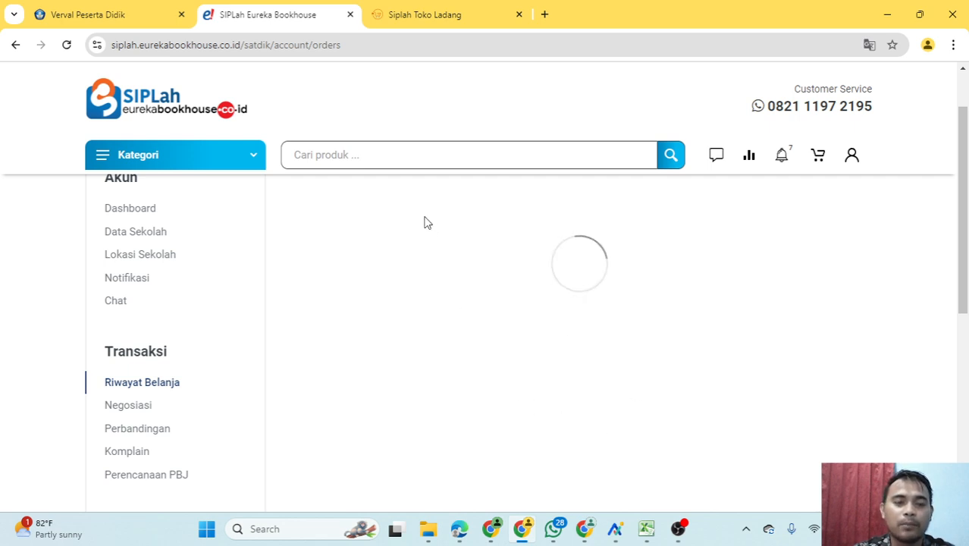
left_click(440, 15)
left_click(322, 21)
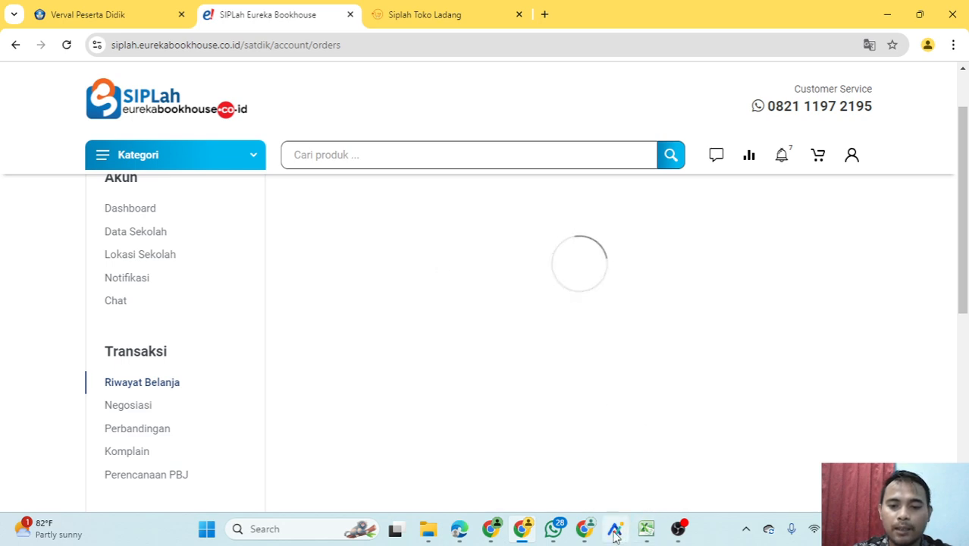
mouse_move(615, 535)
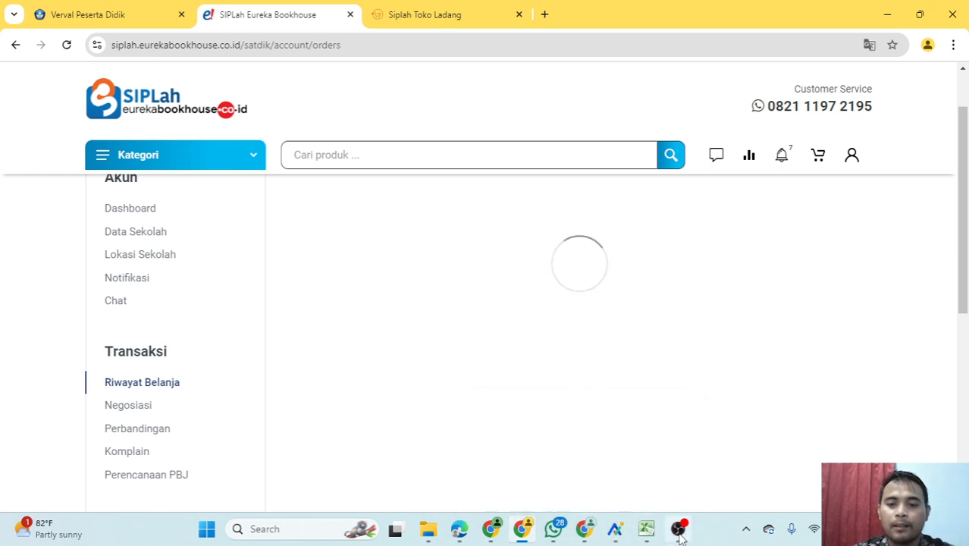
mouse_move(681, 537)
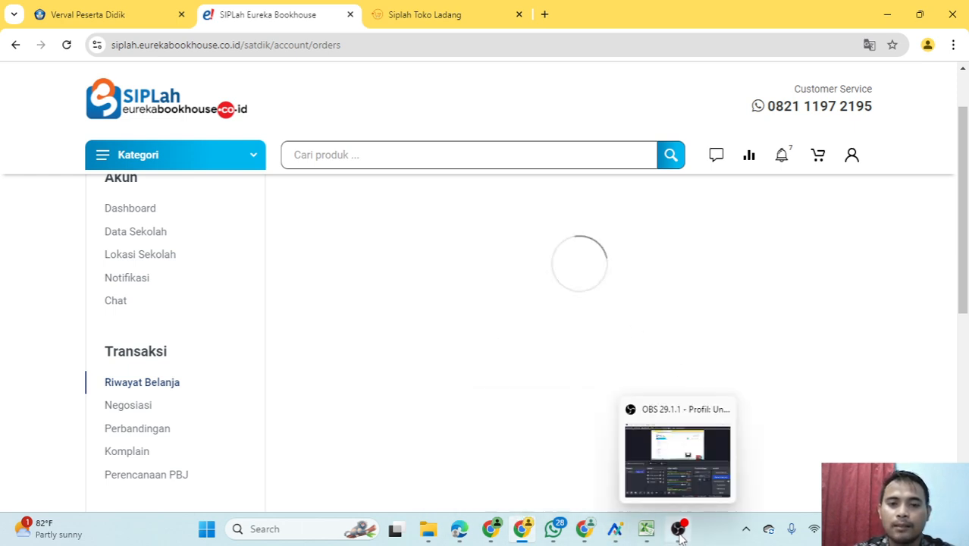
left_click(681, 535)
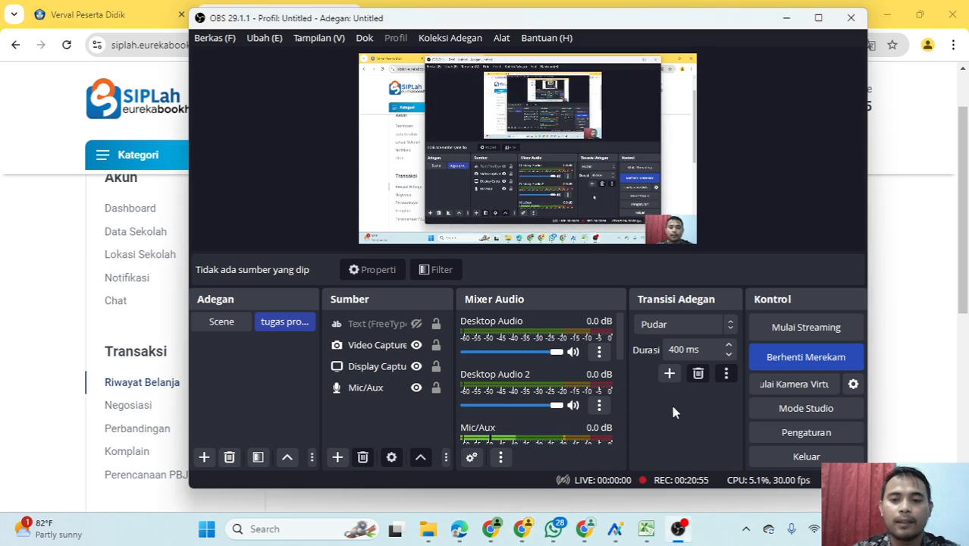